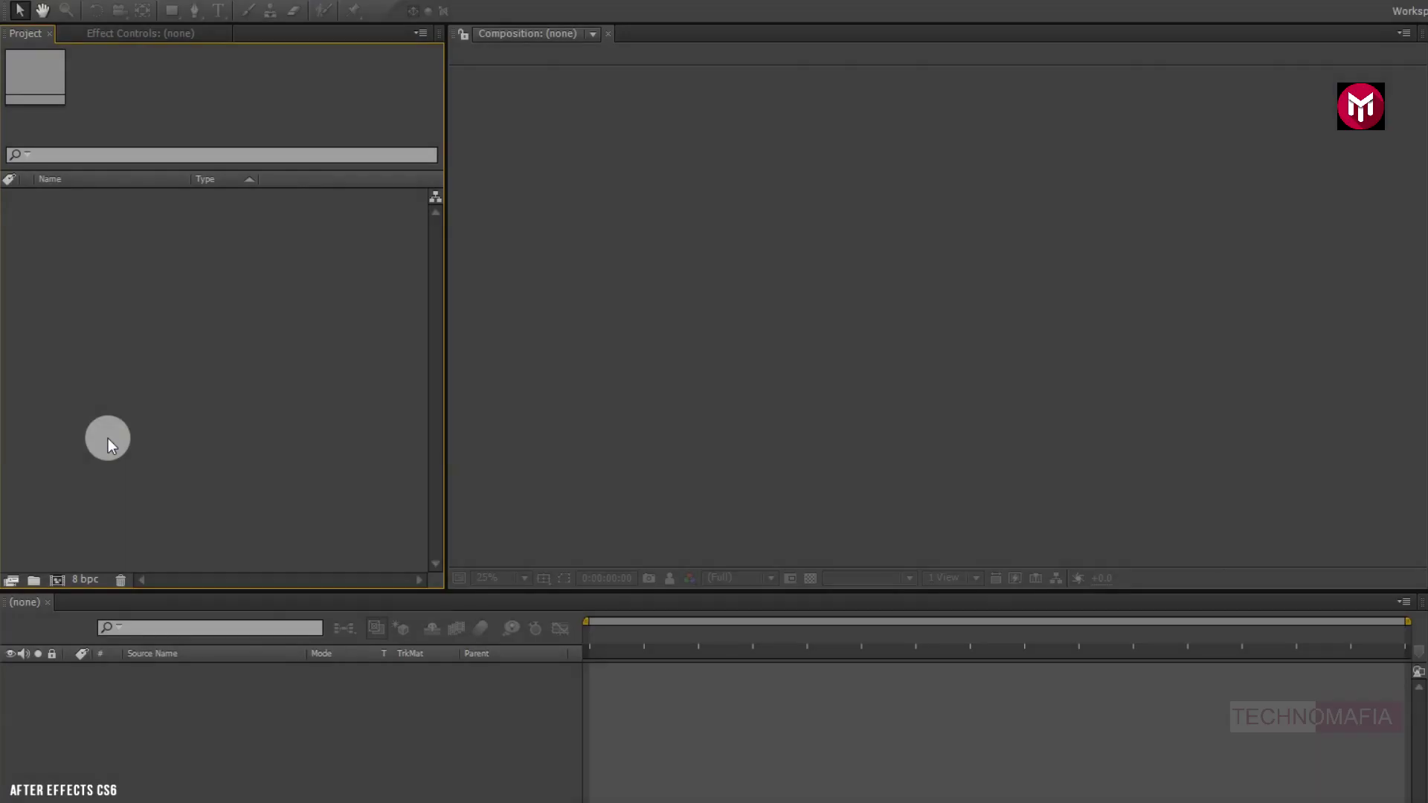
Create a composition named LowerThird with the 1080P preset, 30 frames per second and a 5-second duration.
click(59, 577)
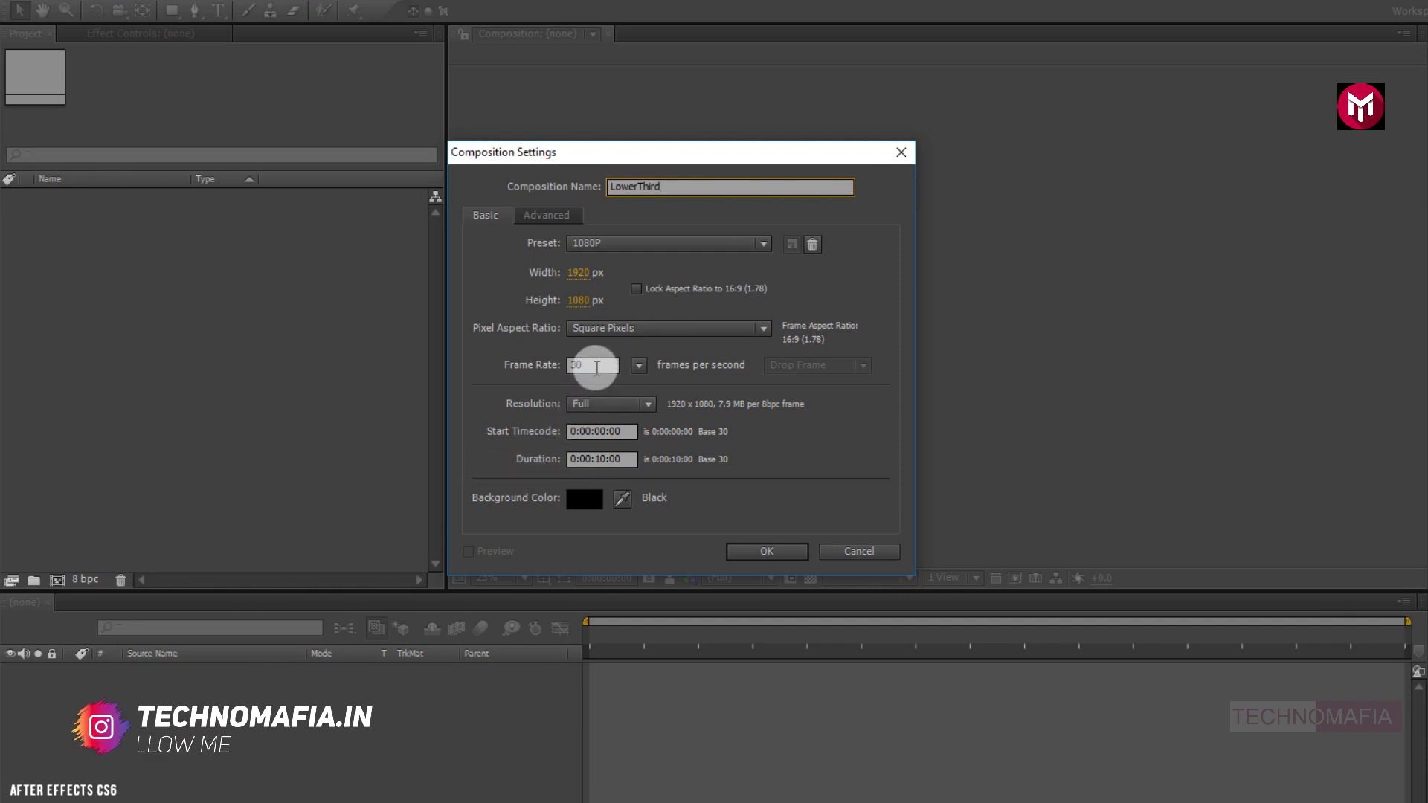
click(604, 459)
text(5)
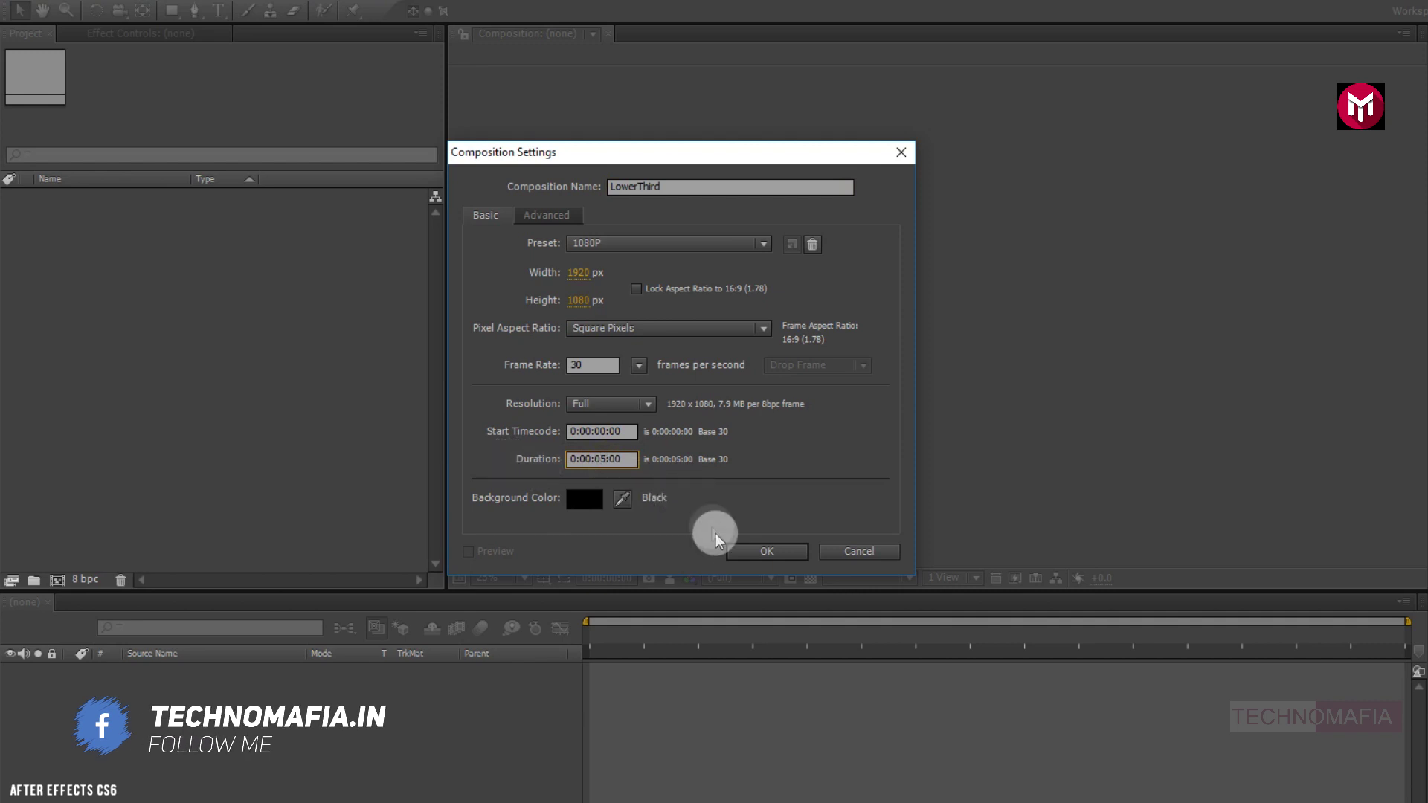
click(739, 548)
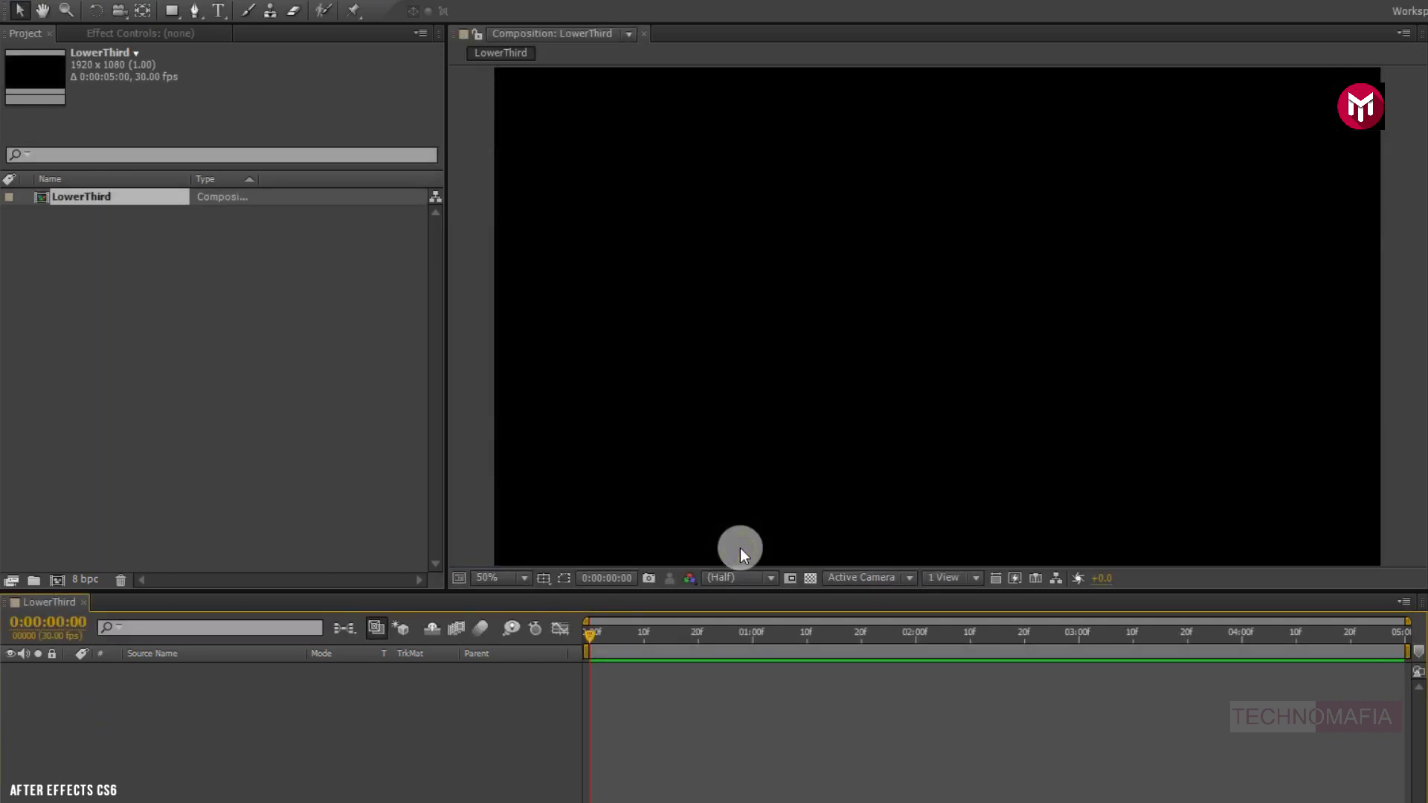
Set up the Pen tool with the fill set to None and a solid-colour stroke.
click(195, 12)
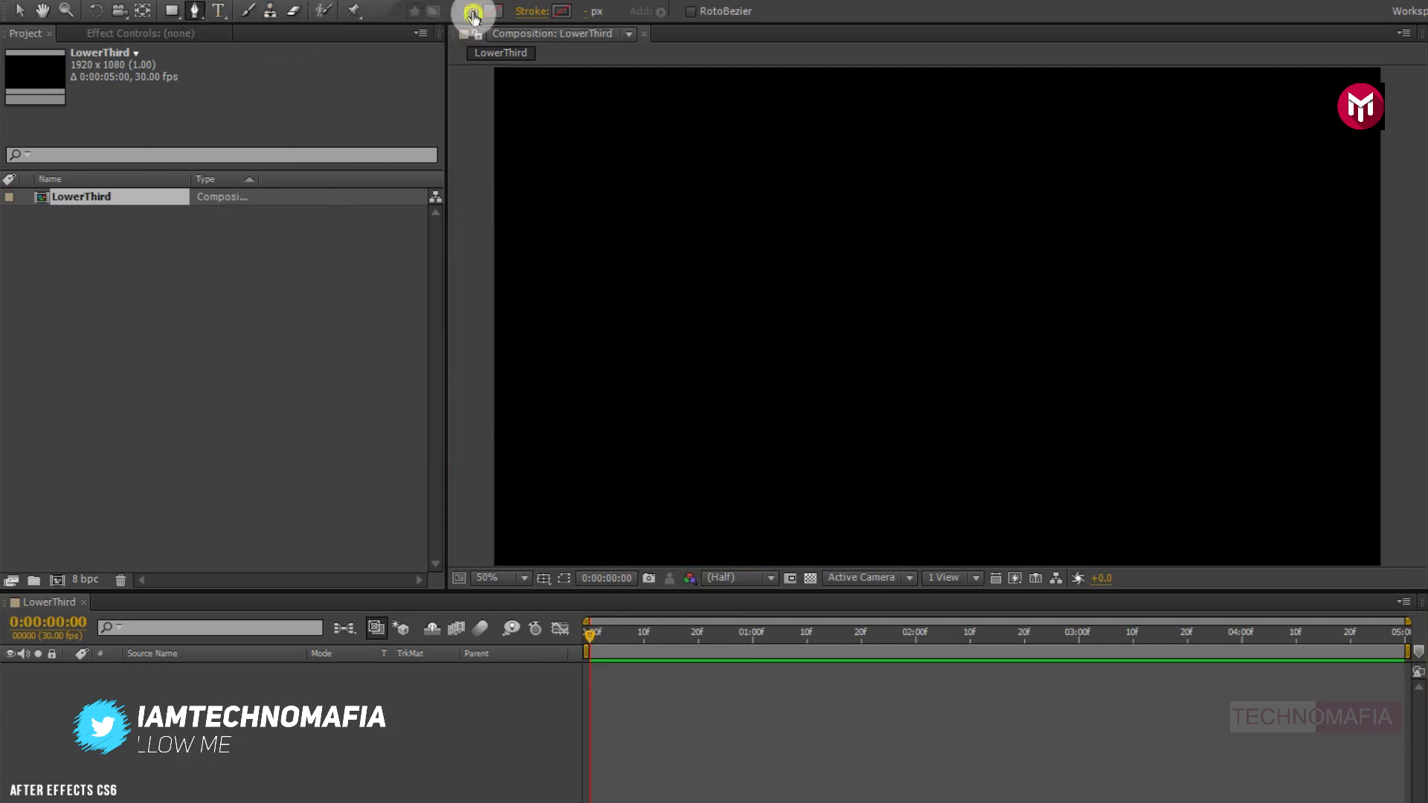
click(472, 12)
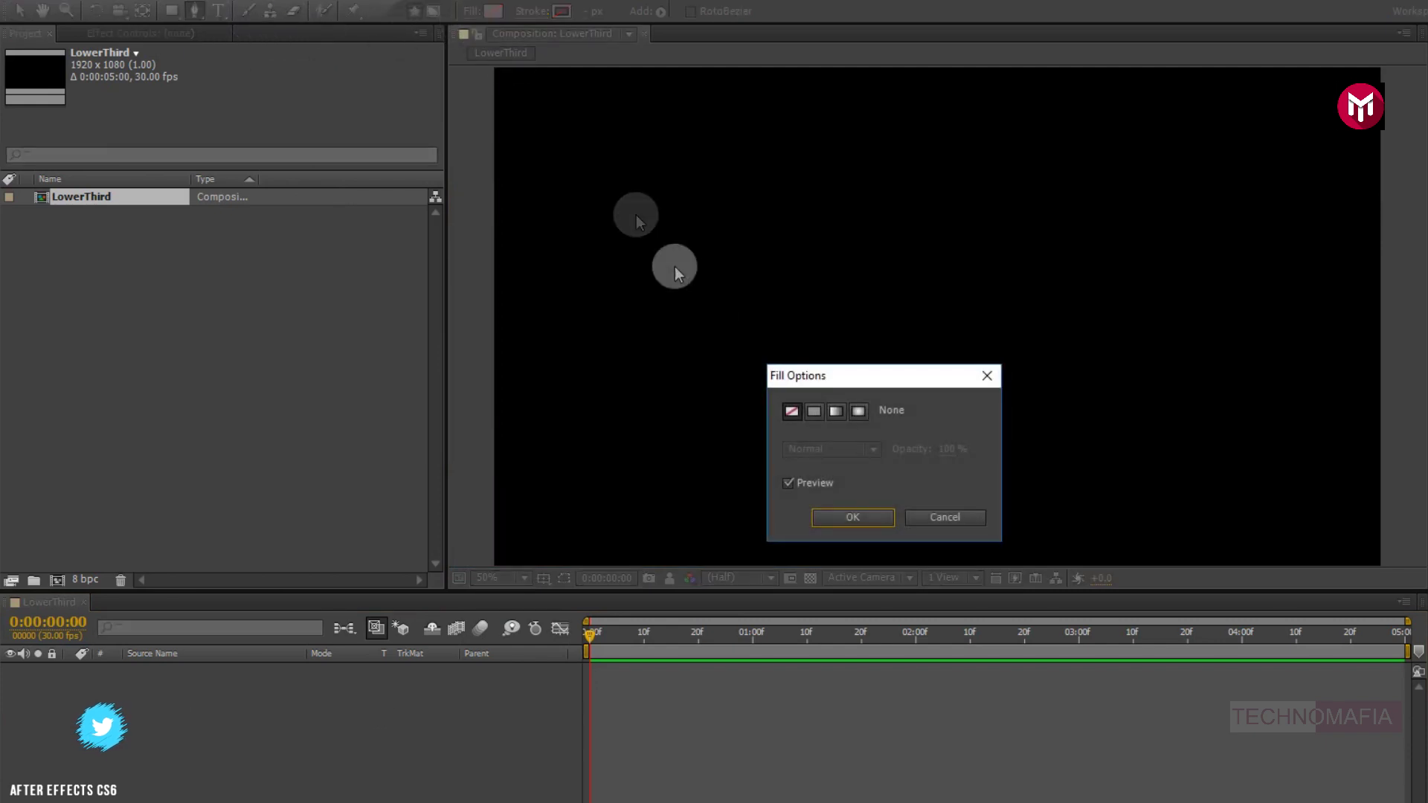
click(845, 517)
click(527, 13)
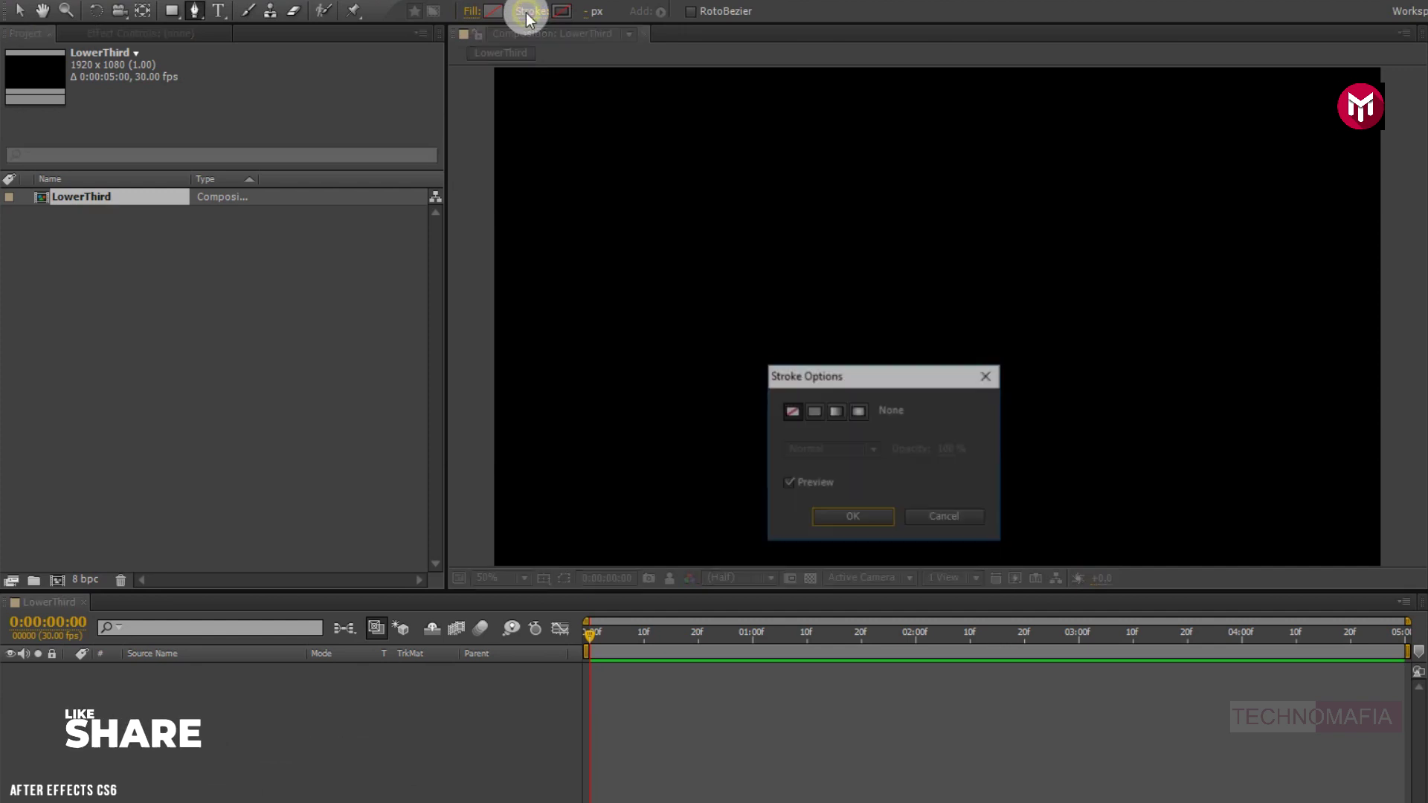
click(814, 410)
click(846, 515)
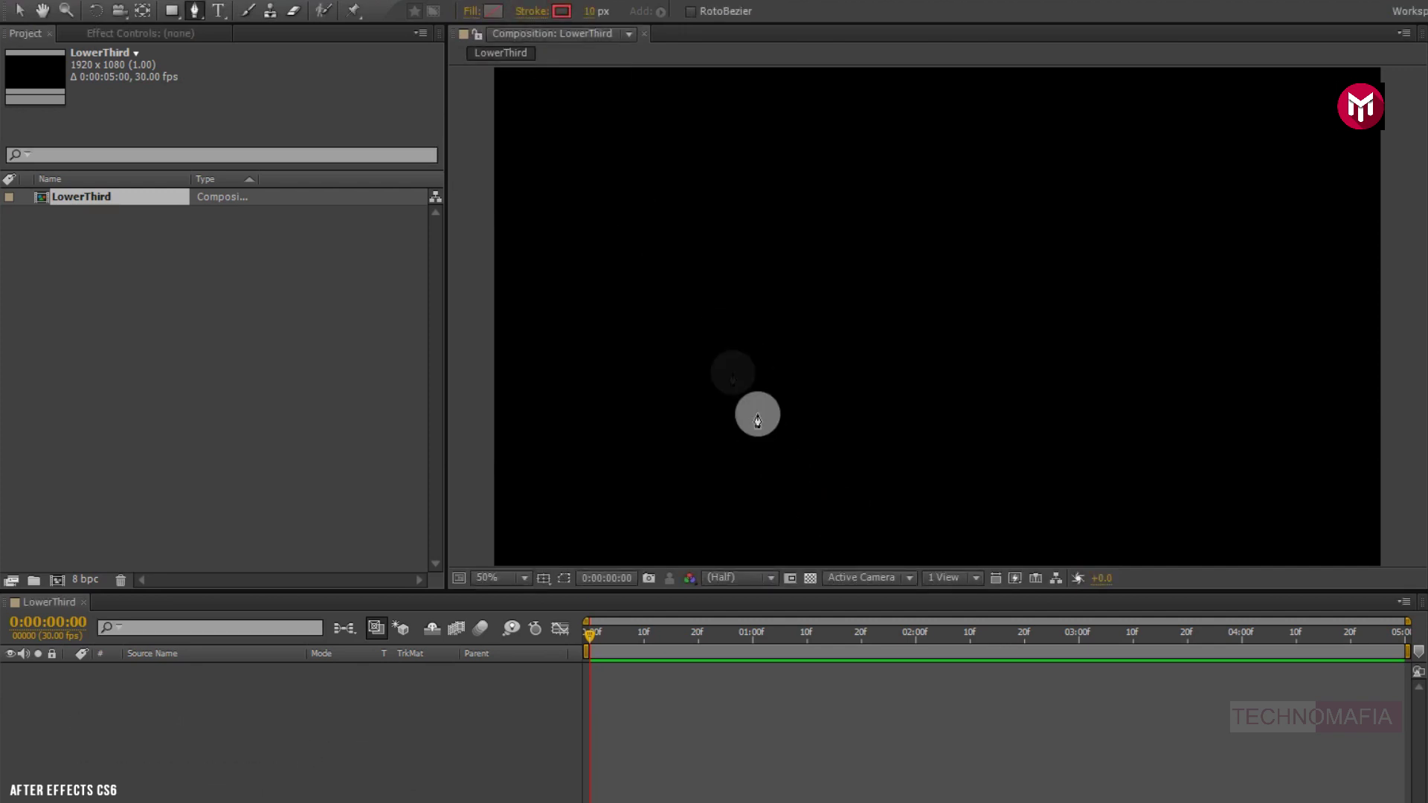
Draw a straight horizontal red line across the middle of the composition and check its stroke colour, keeping it as it is.
click(697, 333)
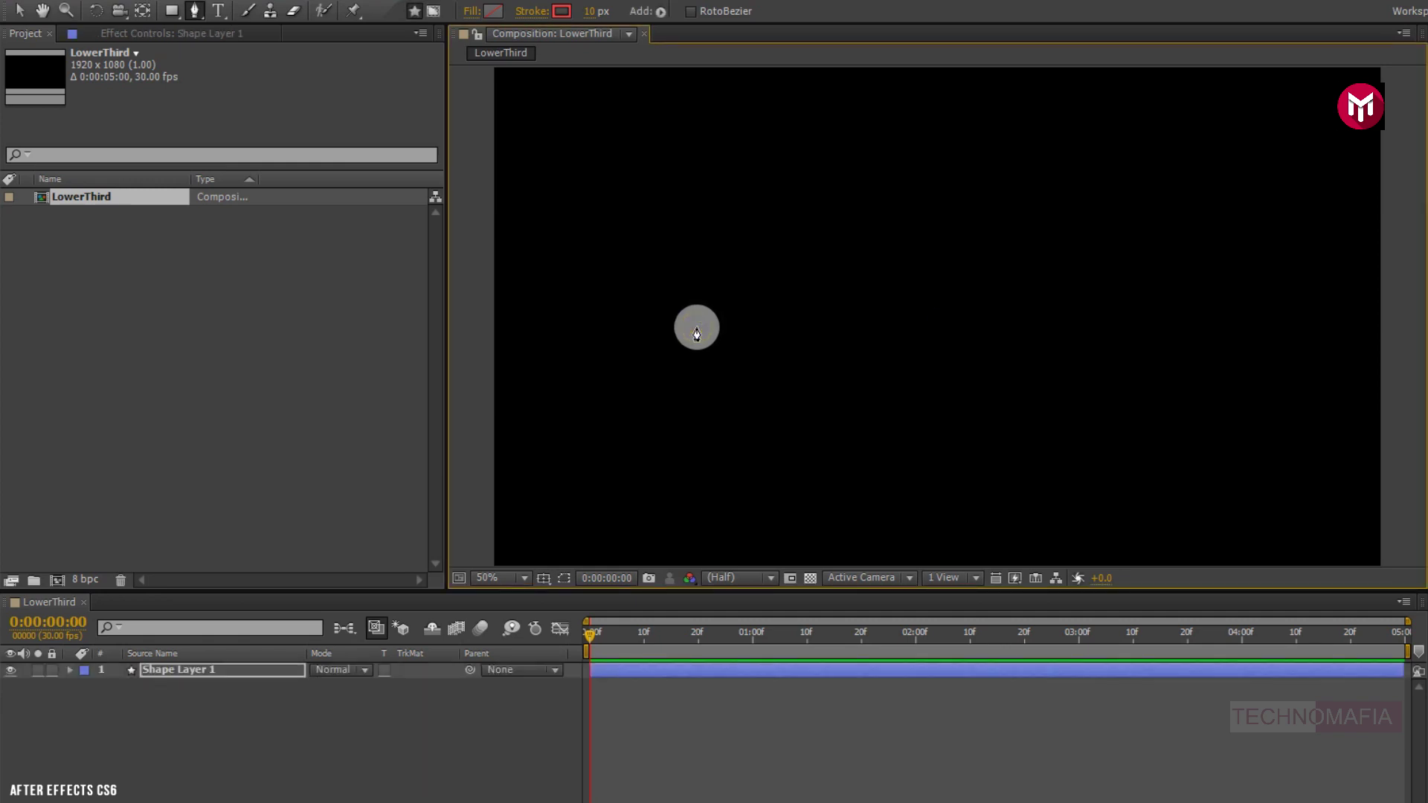
click(1042, 326)
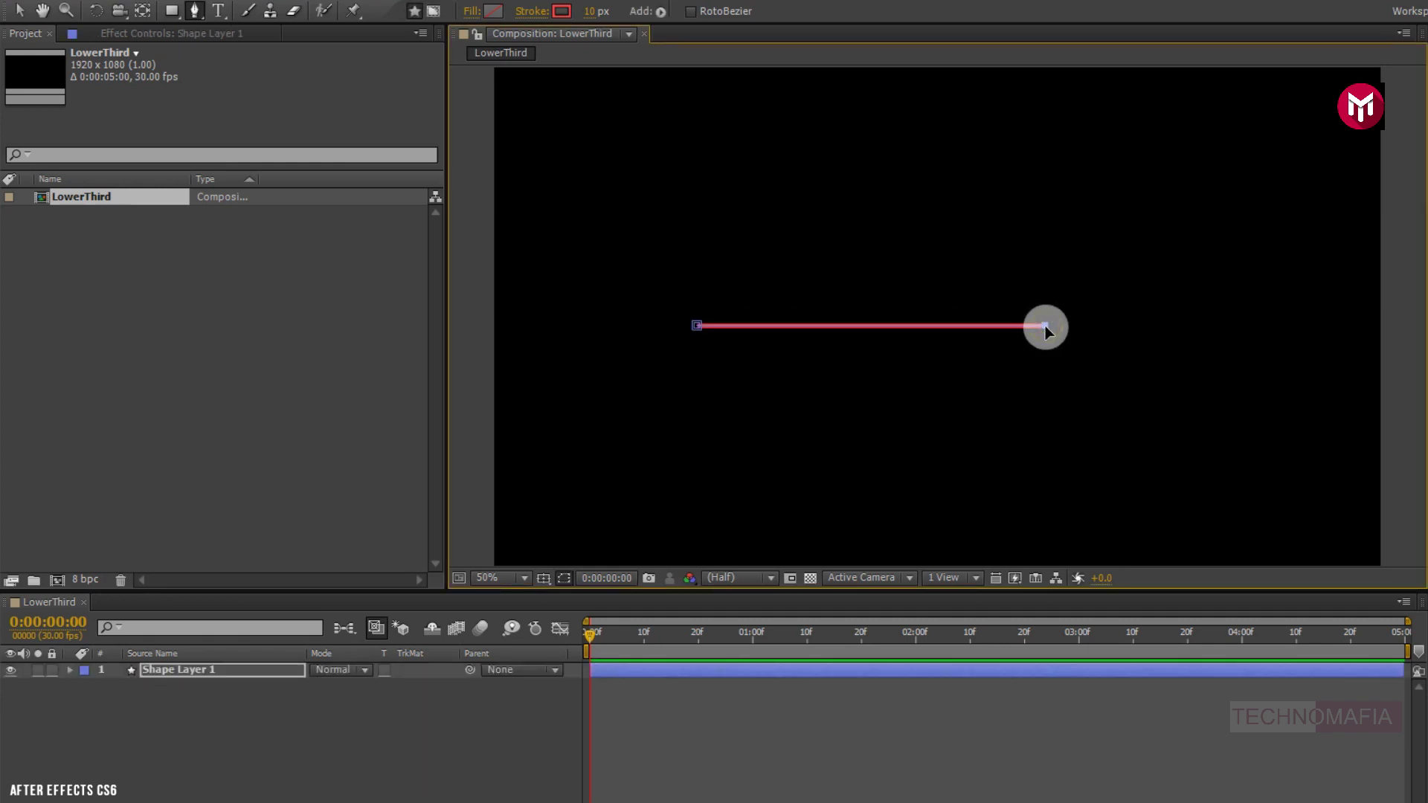
click(554, 13)
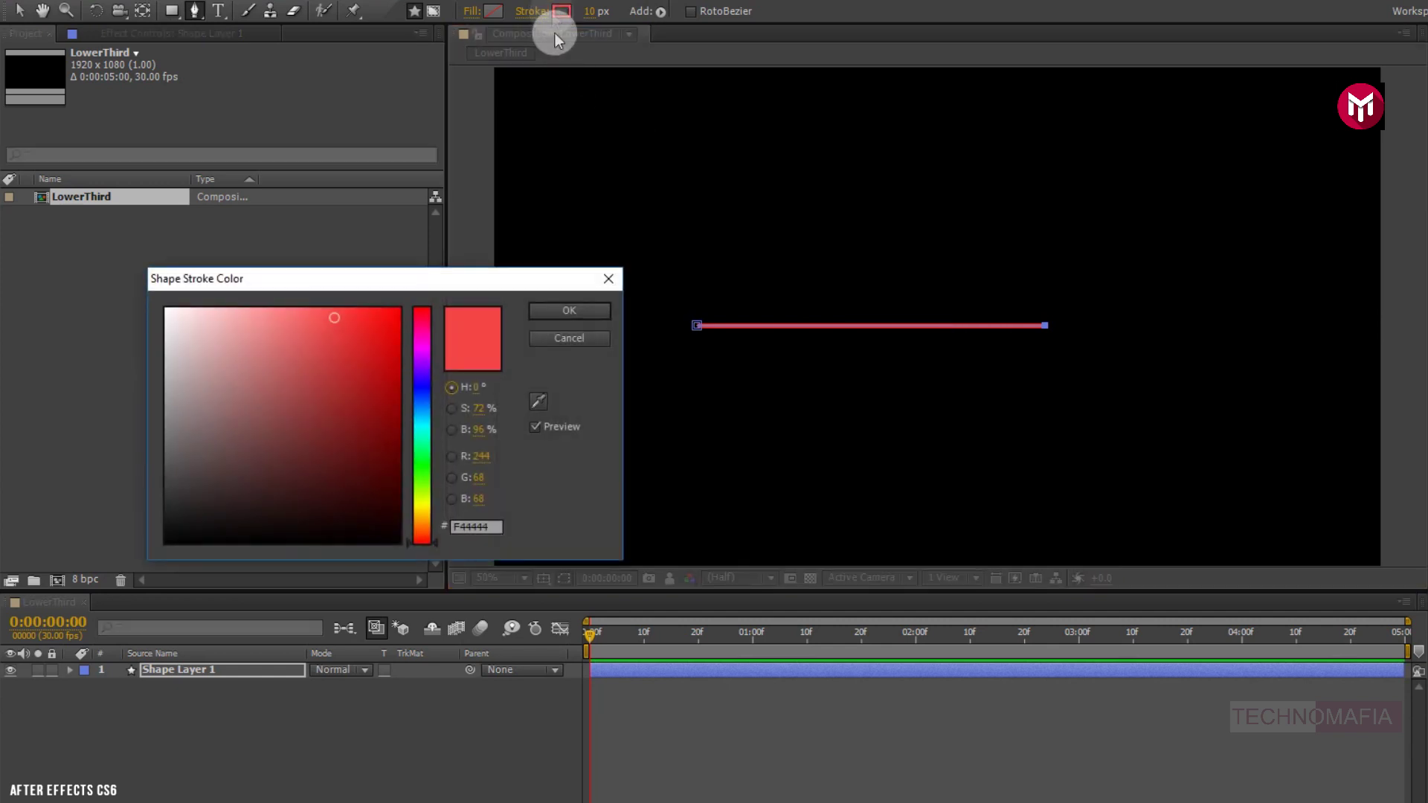
click(607, 278)
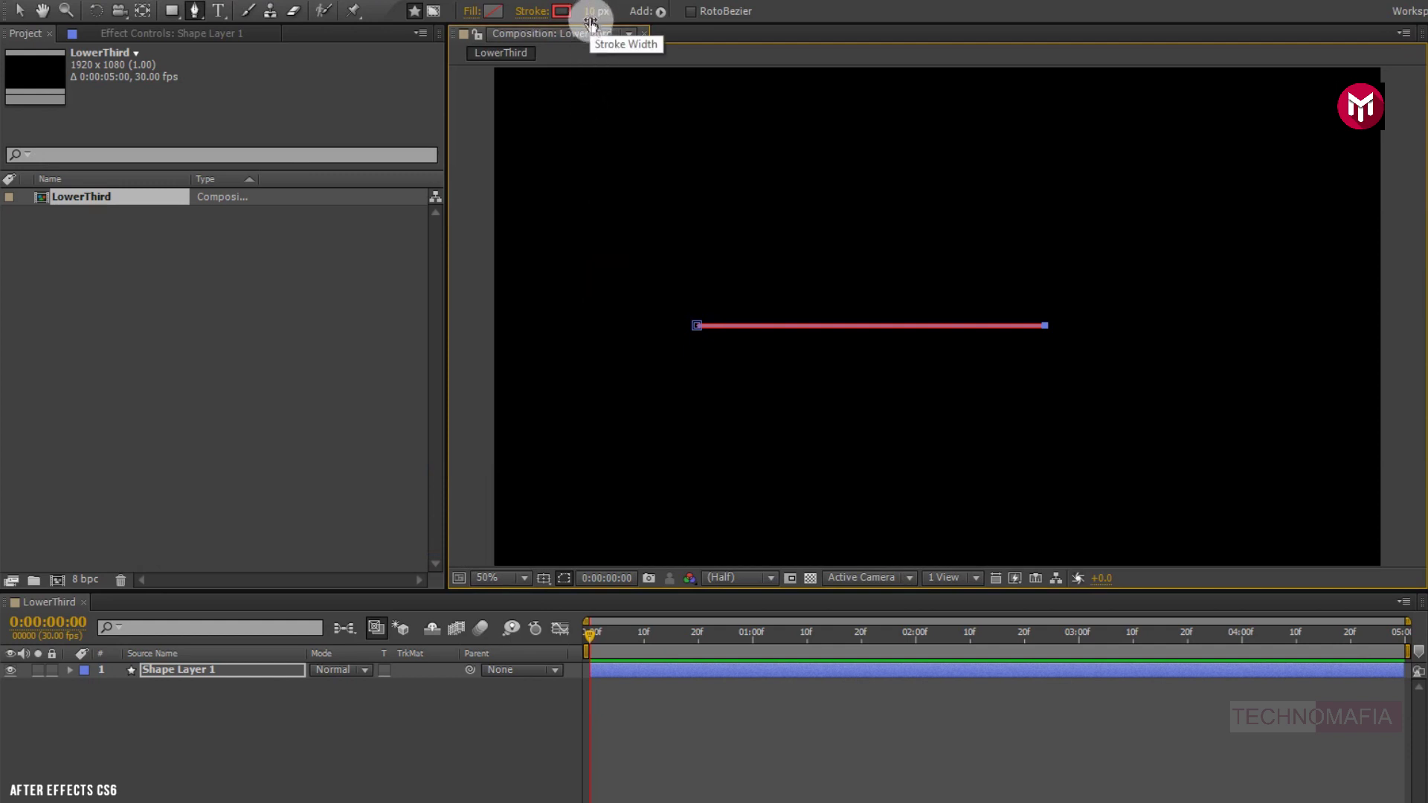
Centre the line horizontally and vertically within the composition.
click(1292, 599)
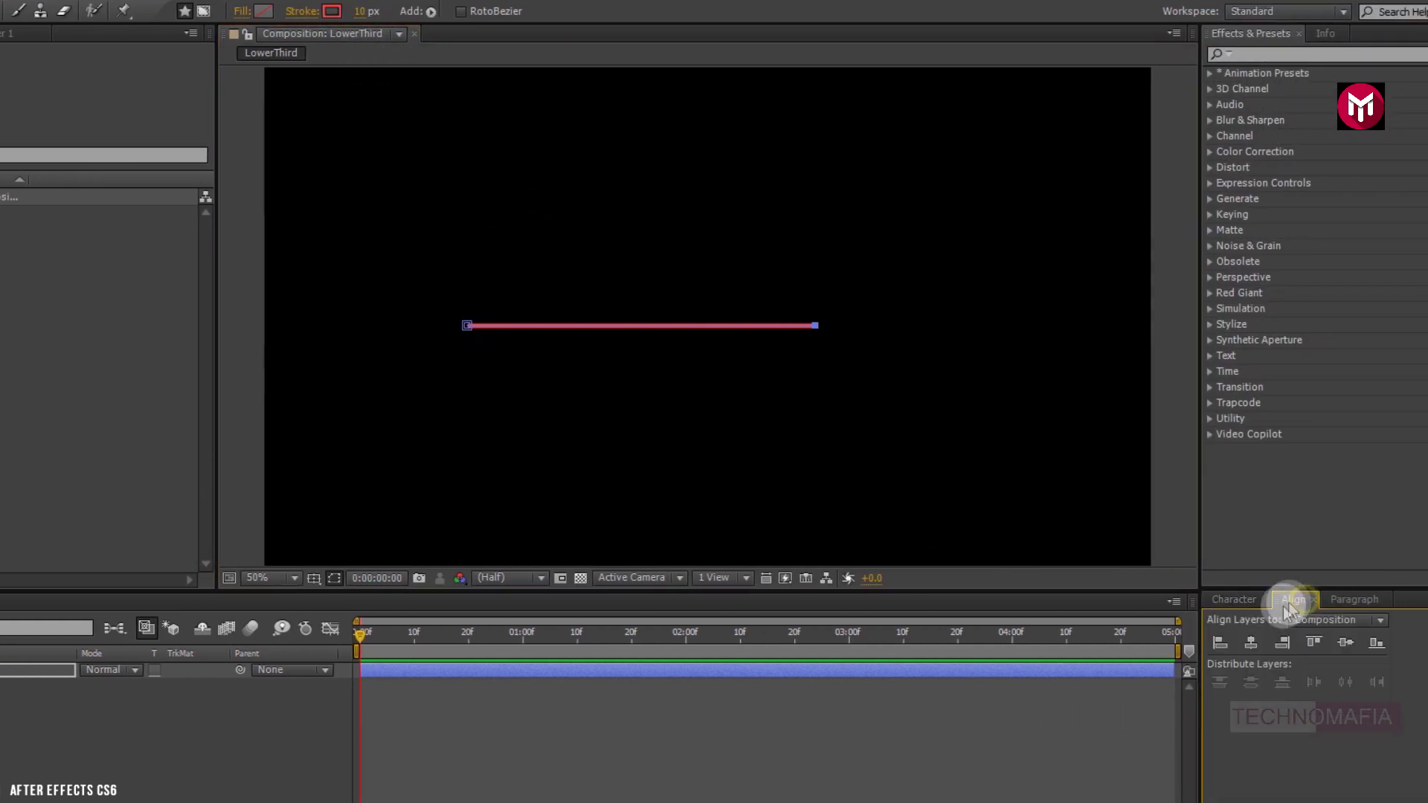
click(1251, 642)
click(1343, 644)
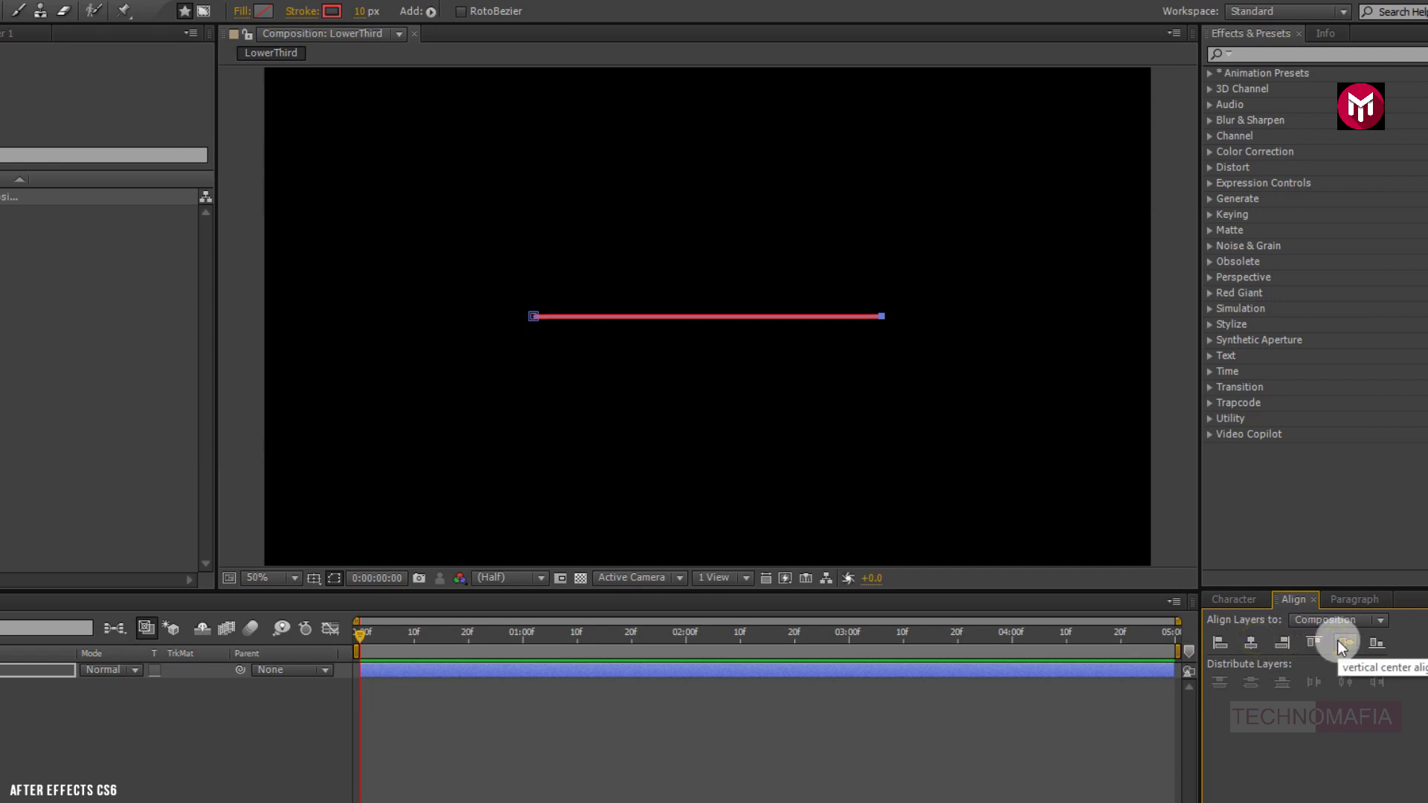
Move the shape layer's anchor point onto the exact centre of the line.
scroll(848, 335, up, 2)
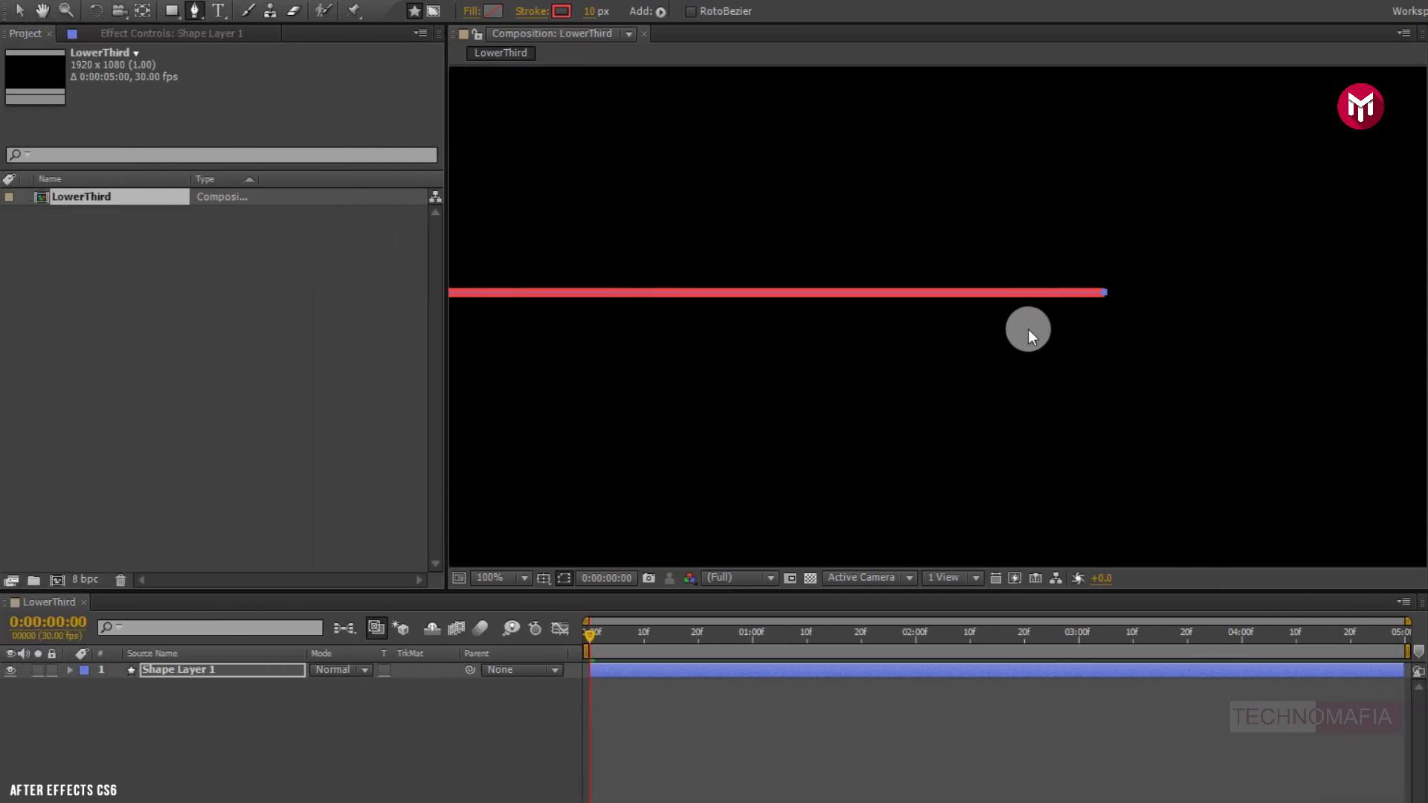
key(Return)
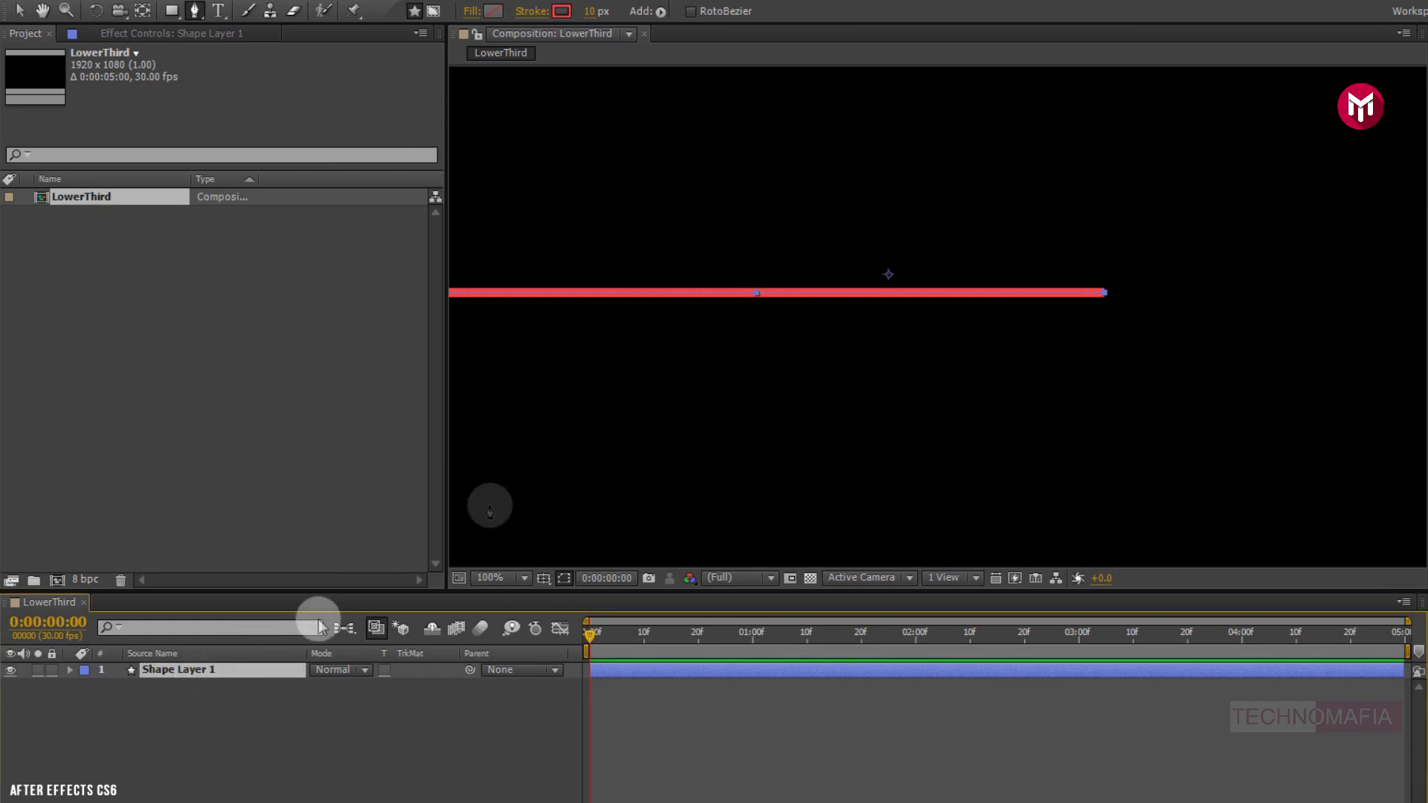
click(14, 13)
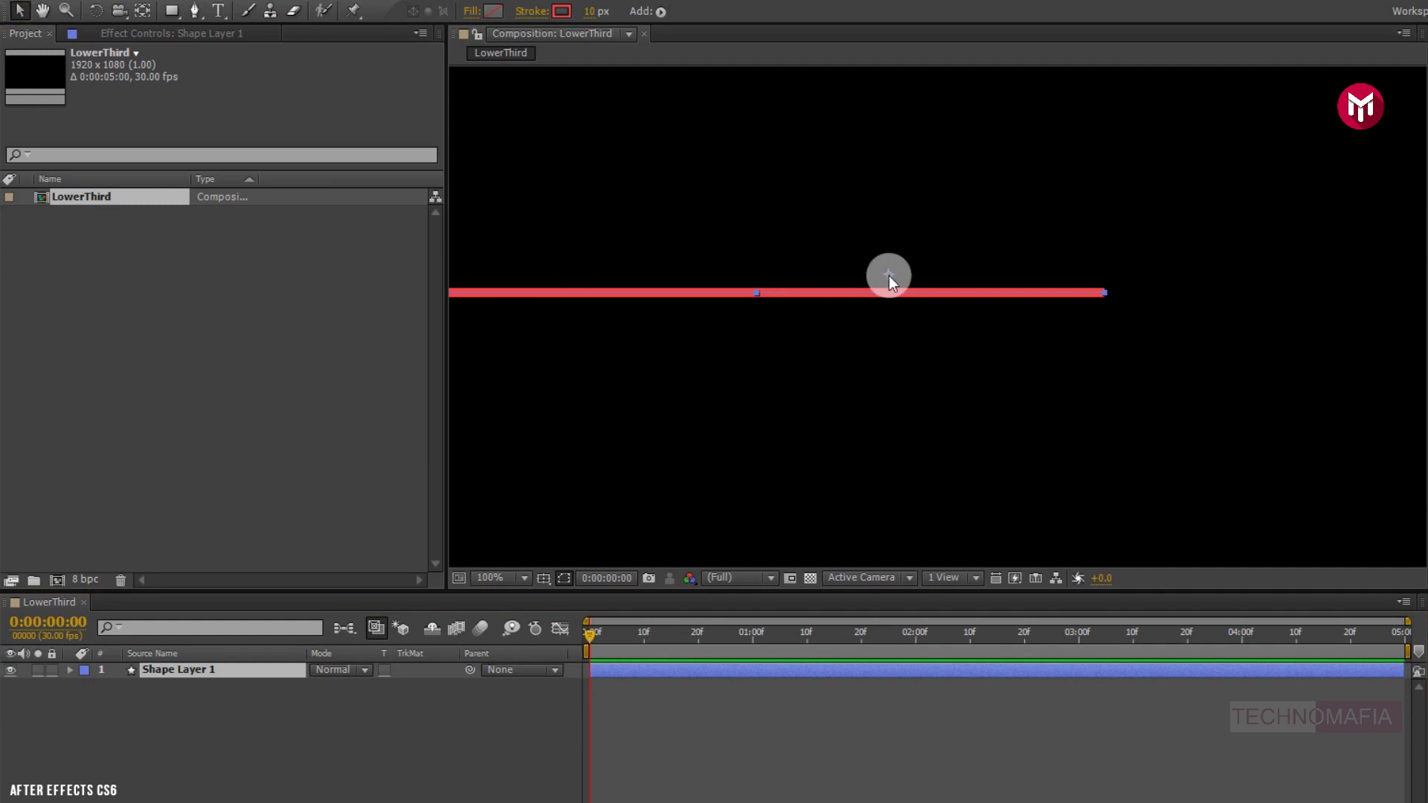
key(period)
key(y)
drag(834, 234, 575, 274)
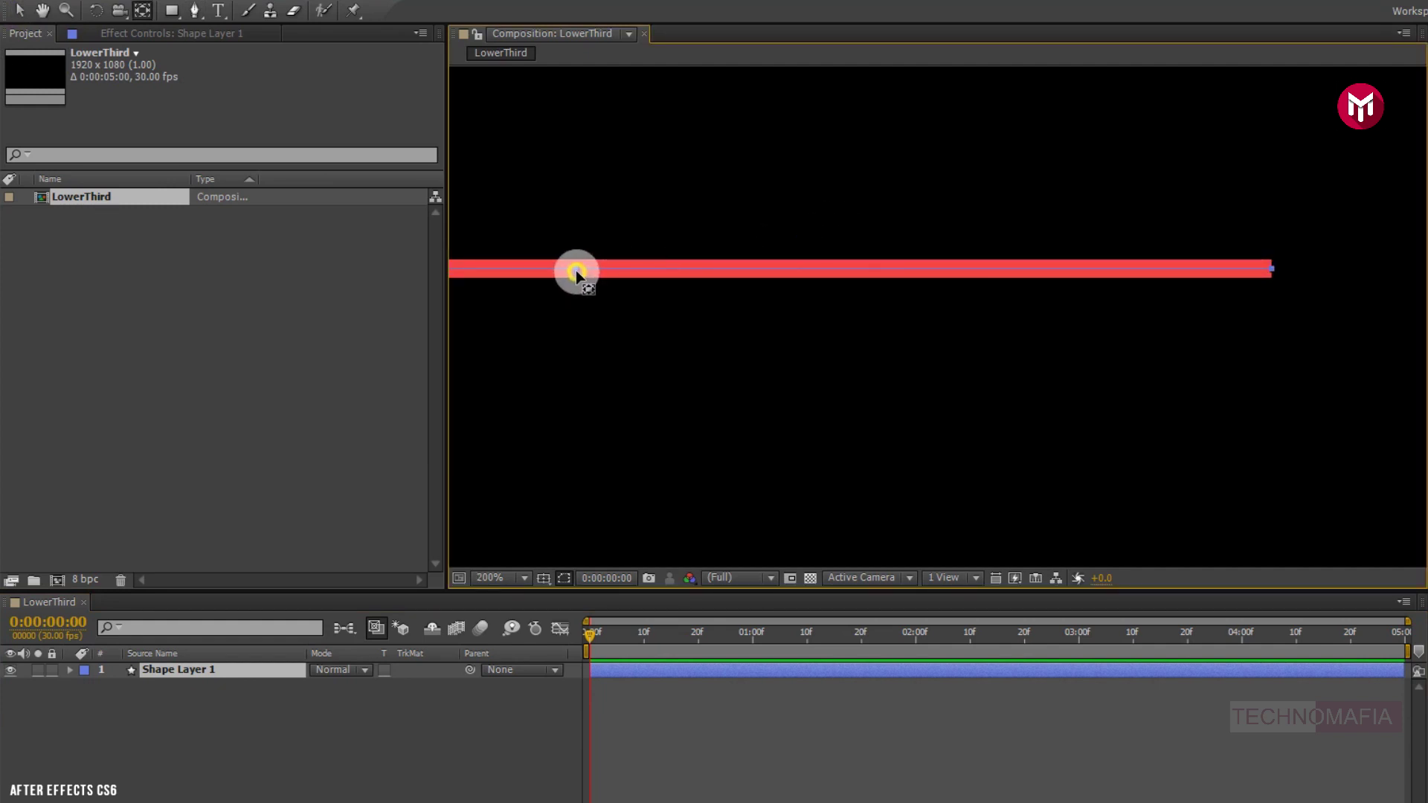
key(v)
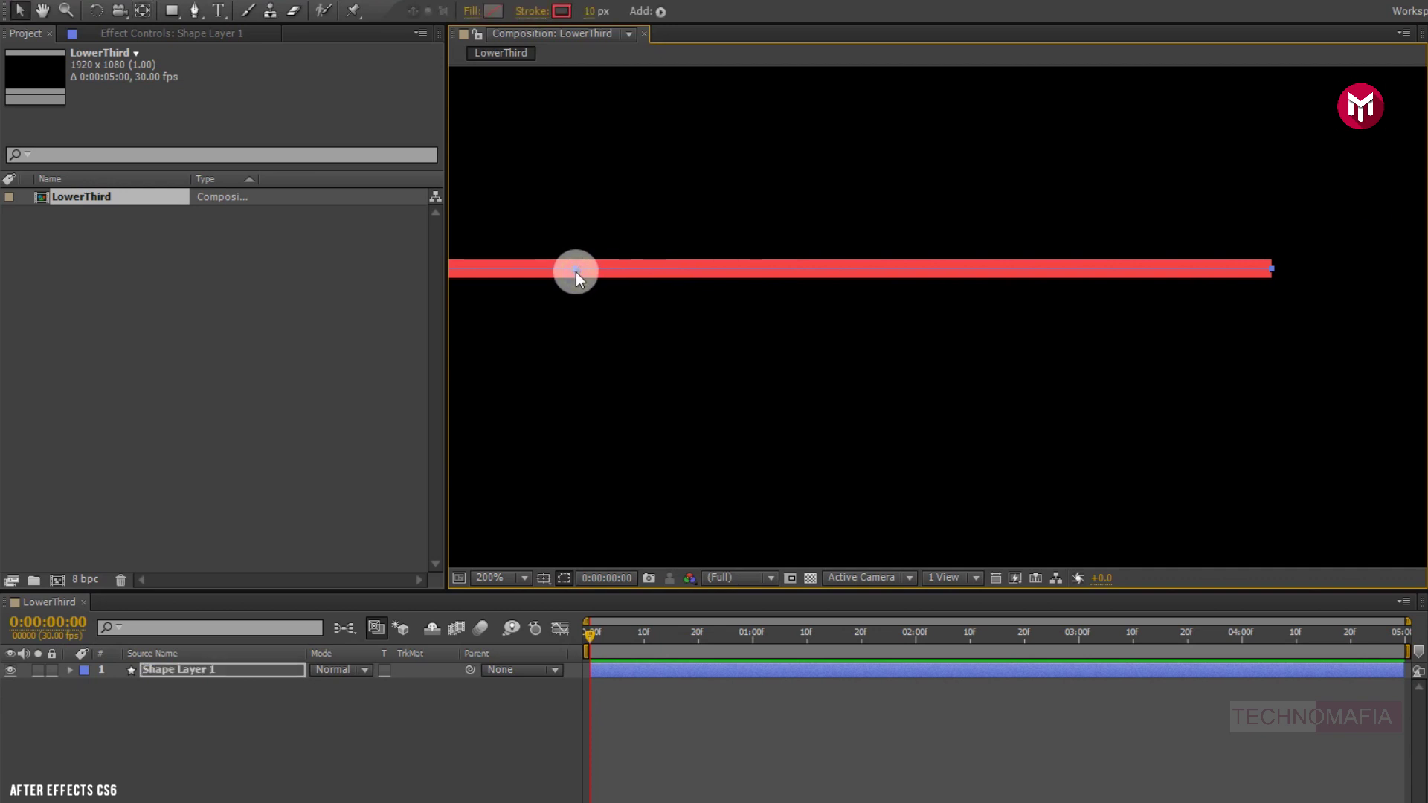
key(comma)
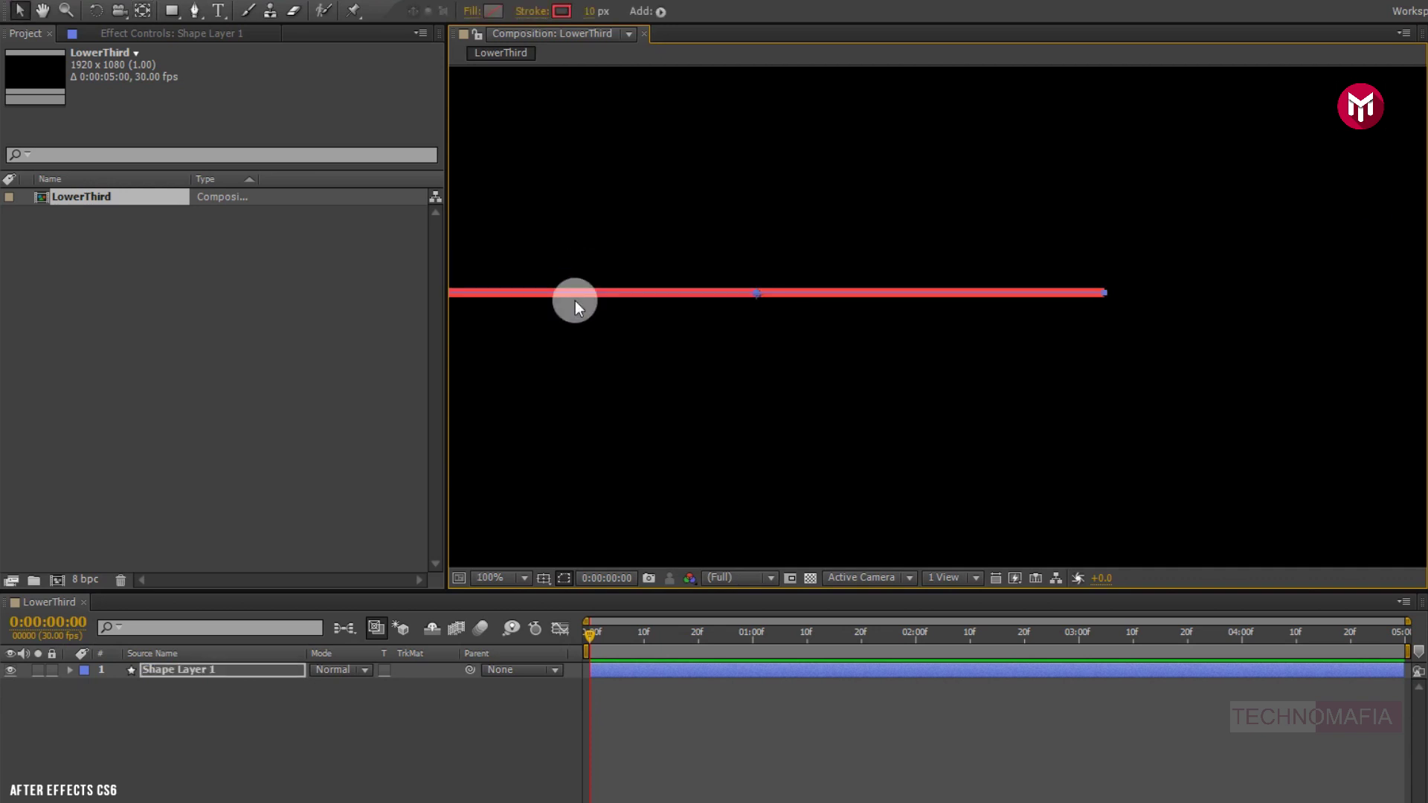
drag(590, 370, 781, 373)
Unlink the proportions of the line layer's Scale and add a Scale keyframe at 0:00:00:20.
key(s)
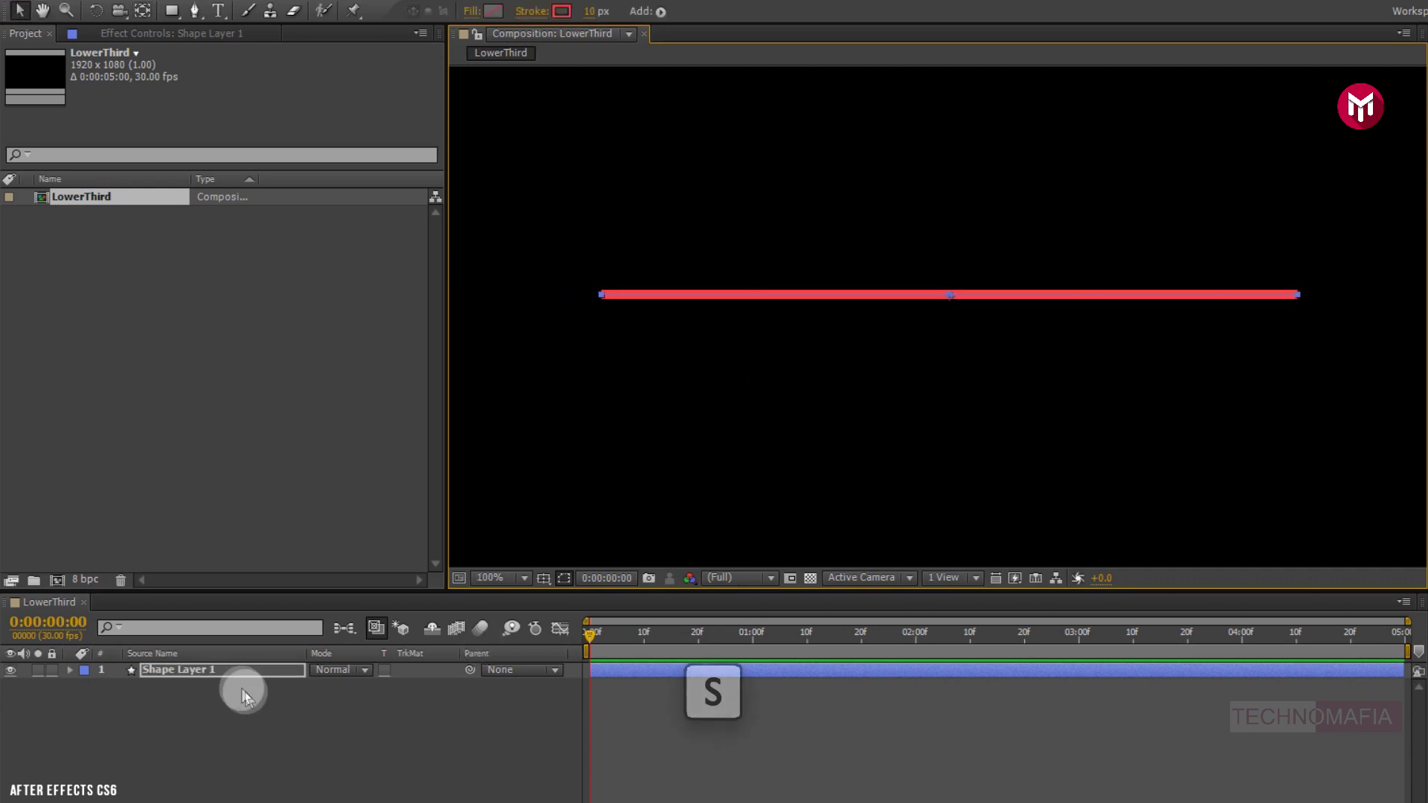
click(226, 676)
key(s)
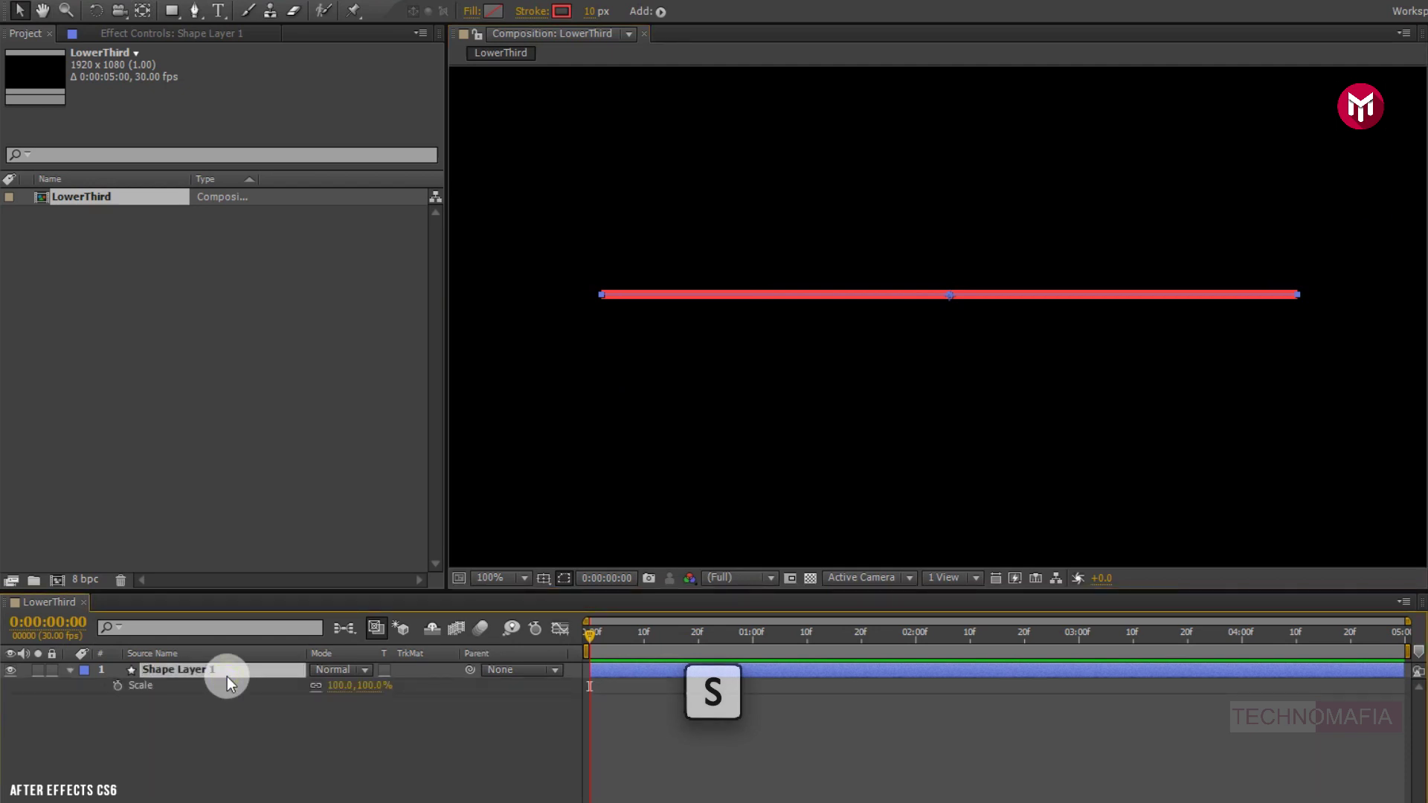
click(698, 637)
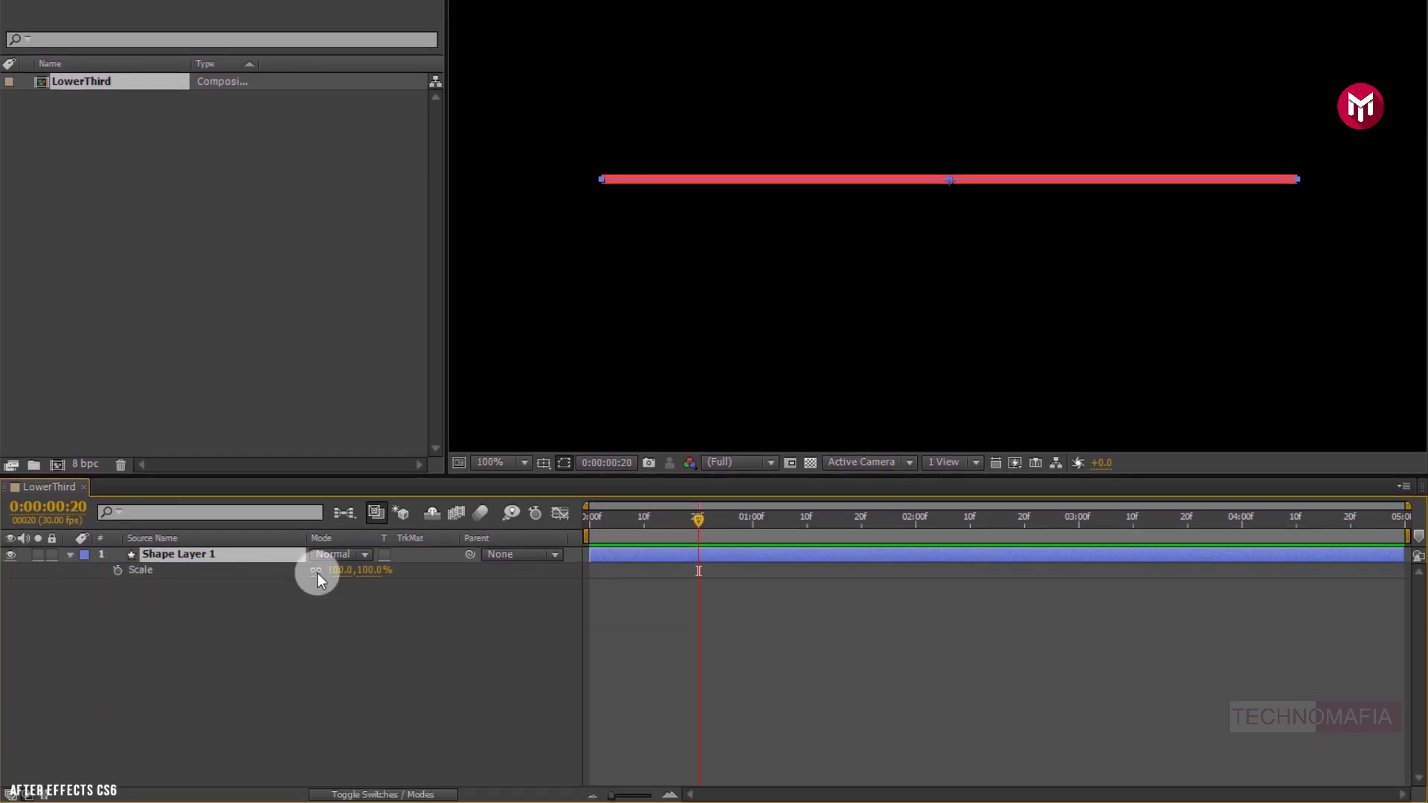
click(317, 571)
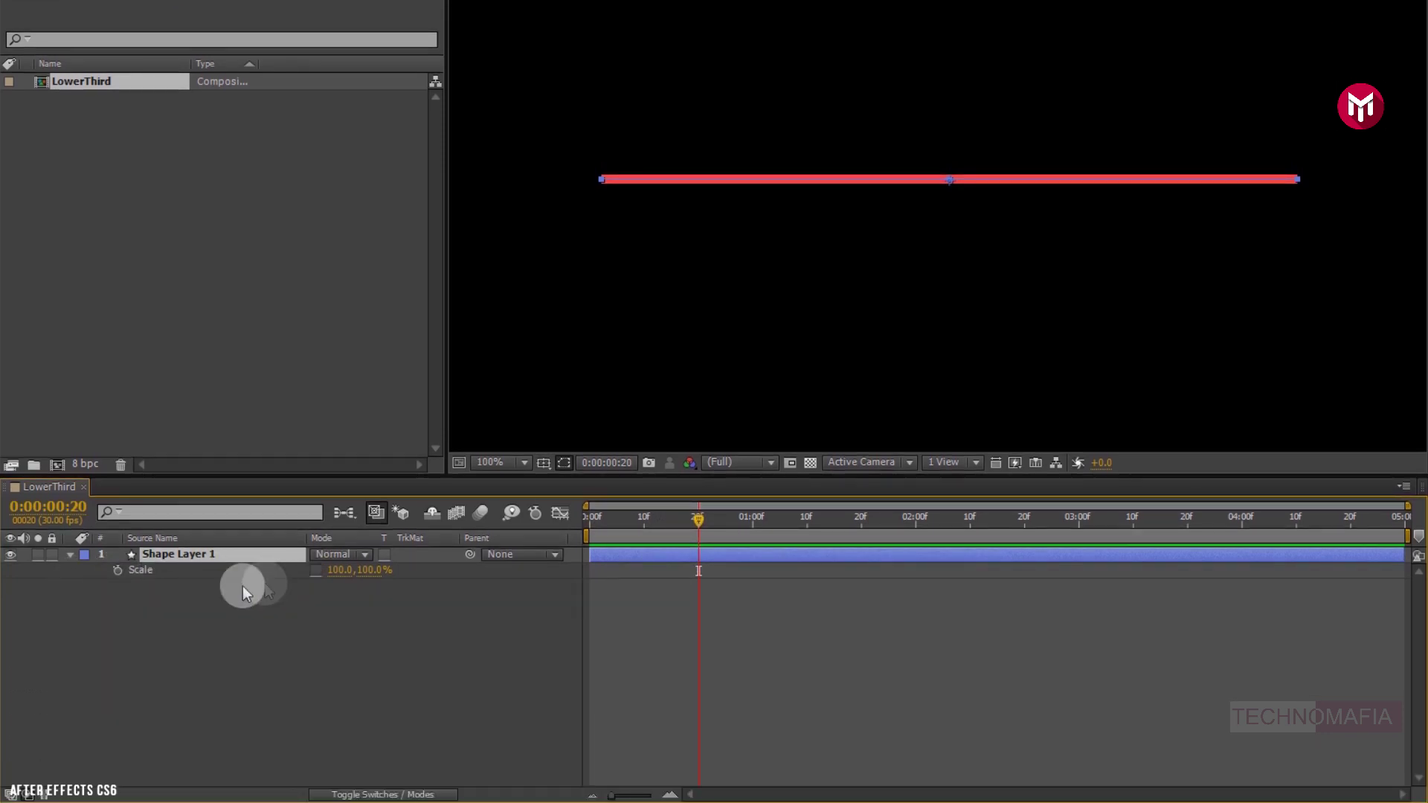
click(117, 570)
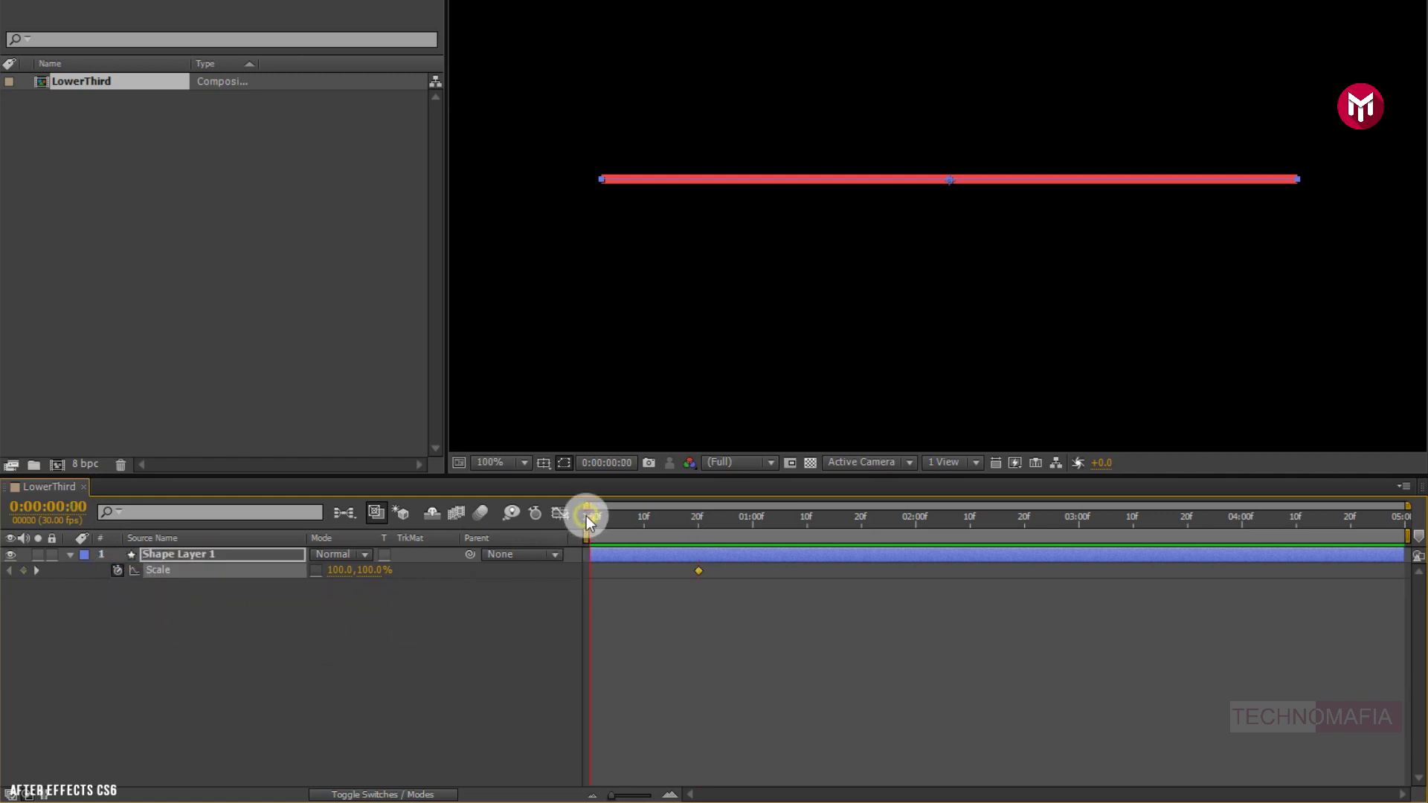
Set the line's horizontal scale to 0% at the start of the composition, leaving the vertical scale at 100%.
click(339, 572)
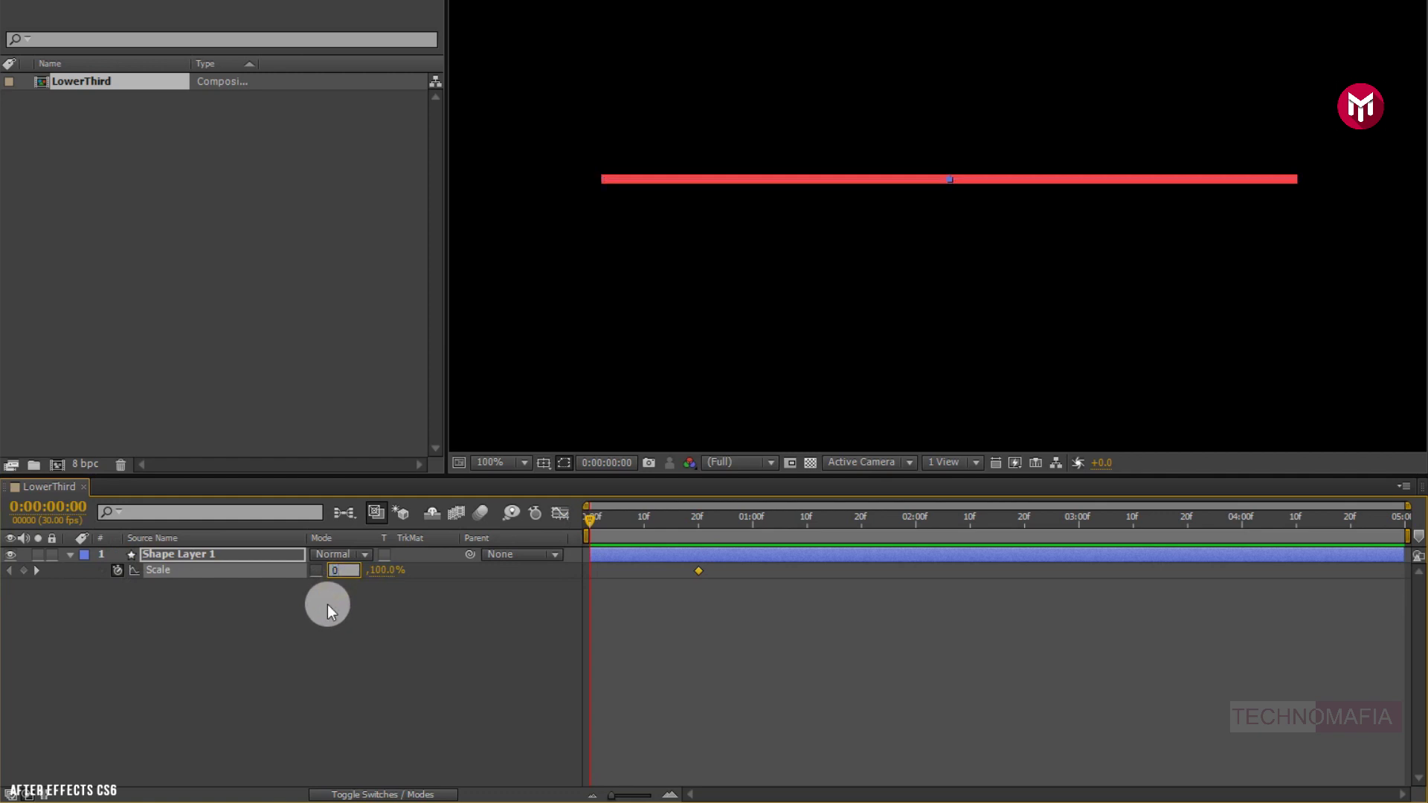
text(0)
key(Return)
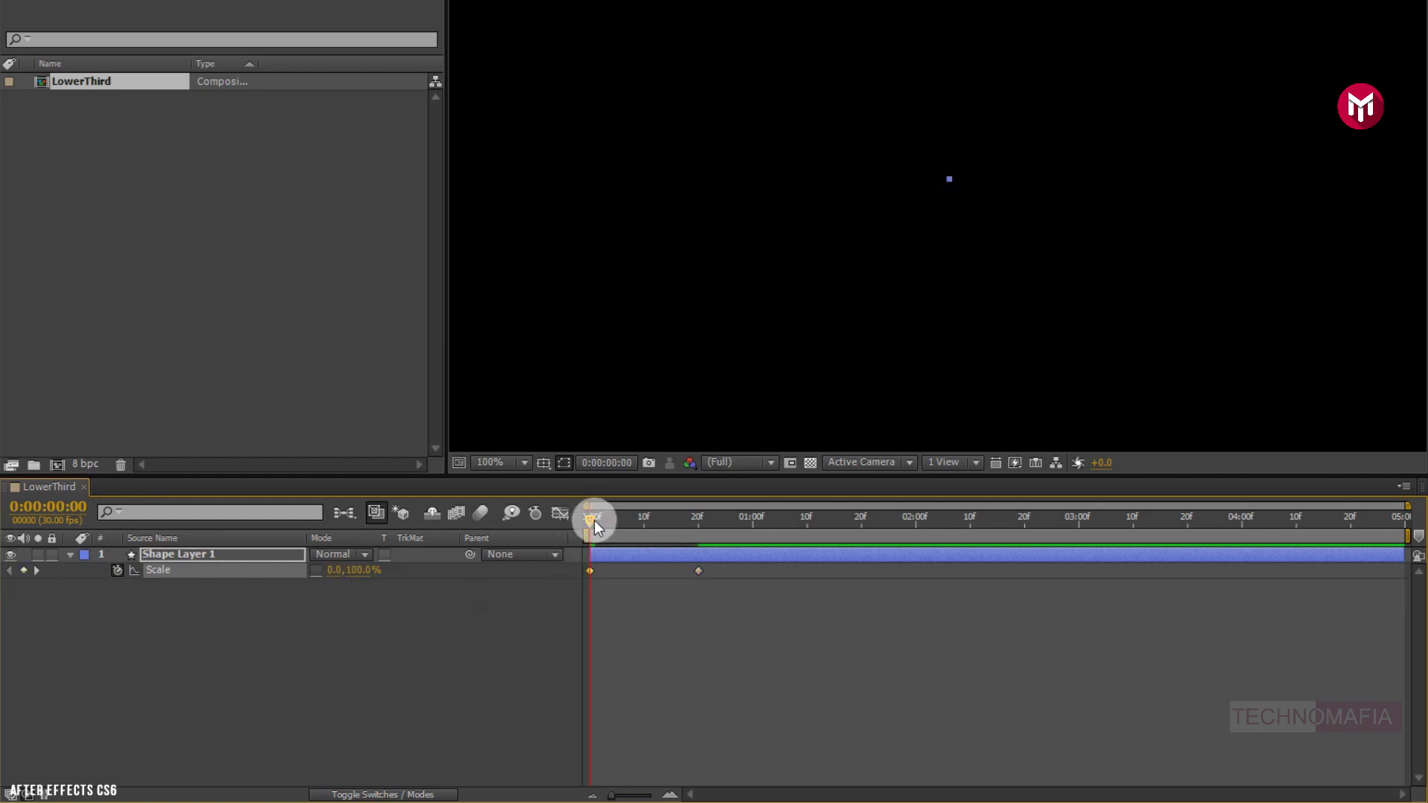
Apply Easy Ease to the Scale keyframe at 0:00:00:20.
drag(592, 522, 710, 523)
right_click(700, 571)
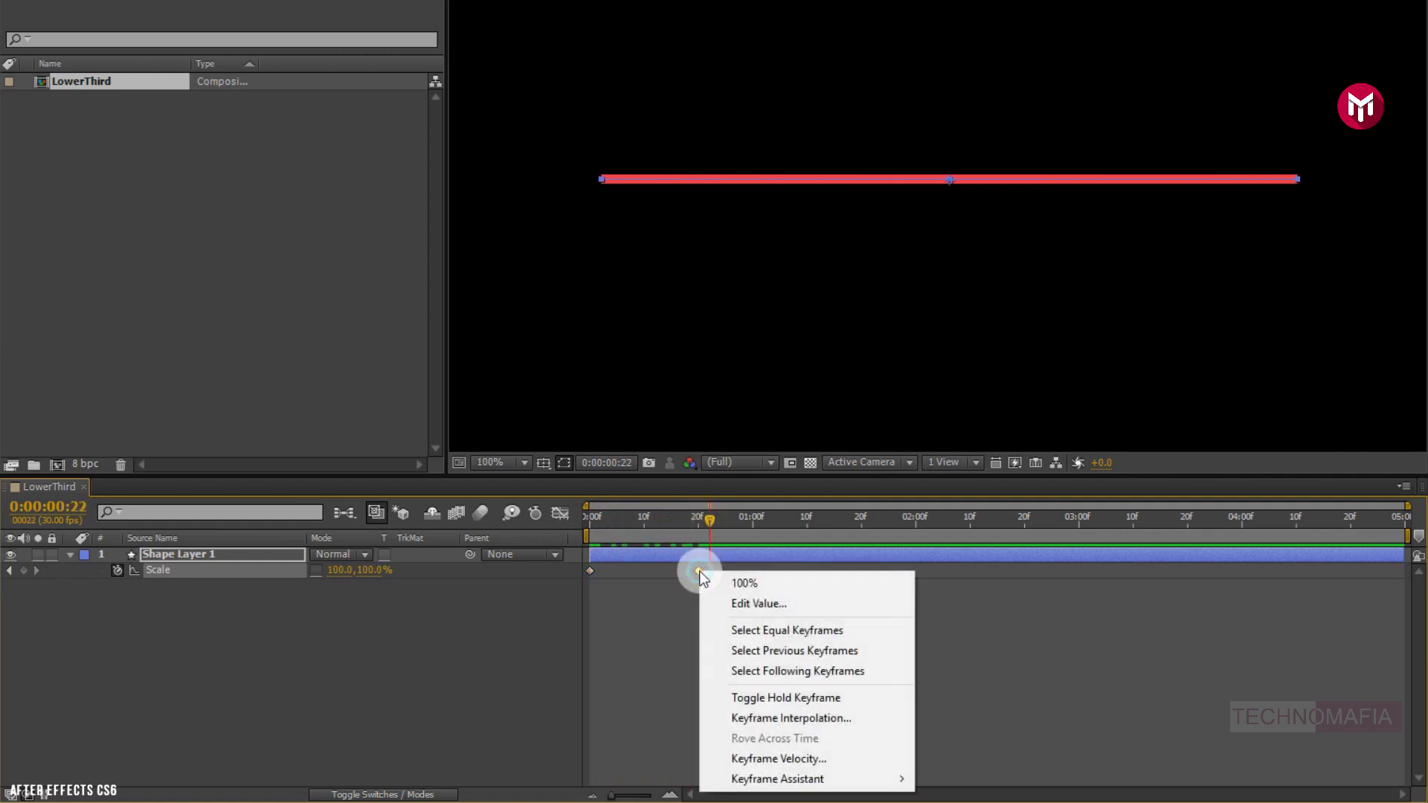
mouse_move(833, 778)
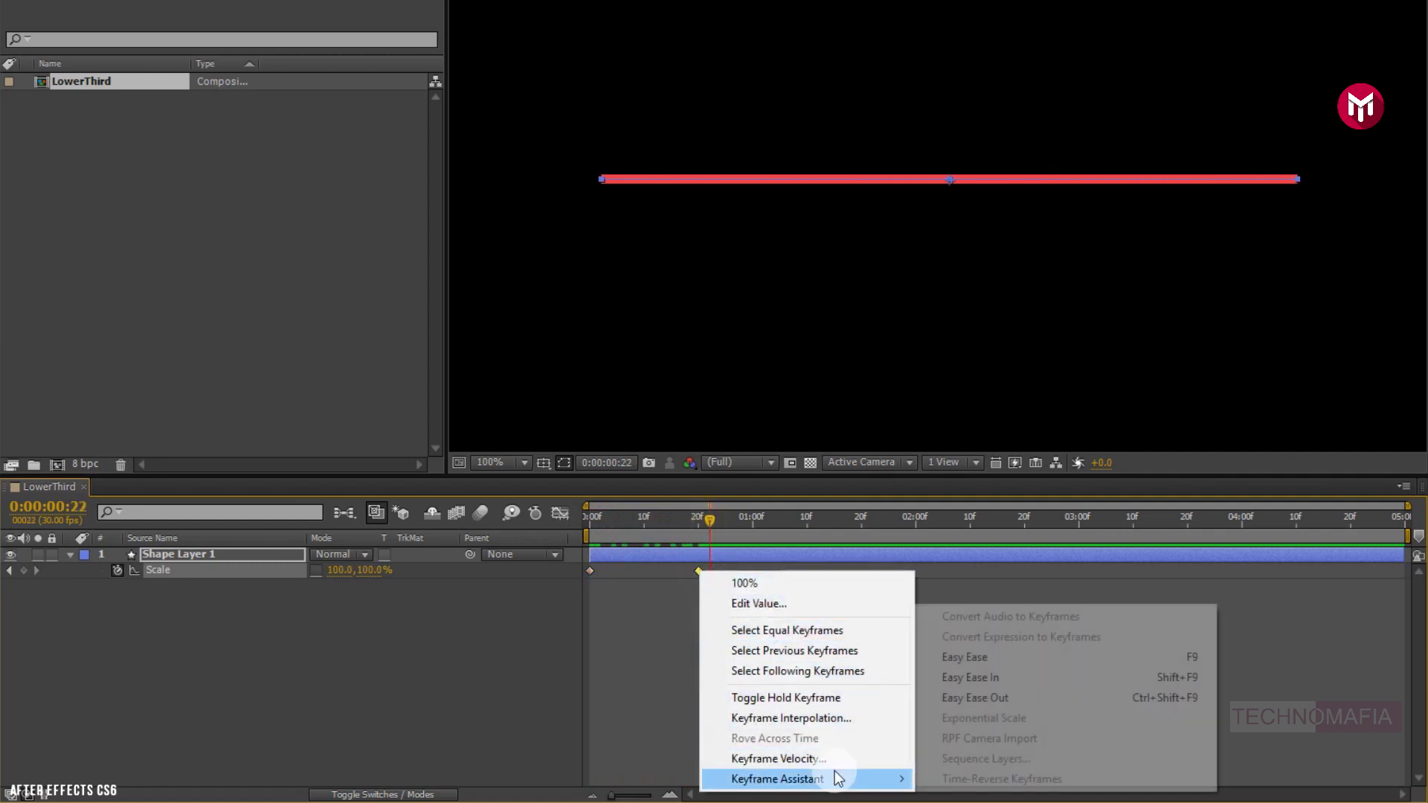
click(949, 660)
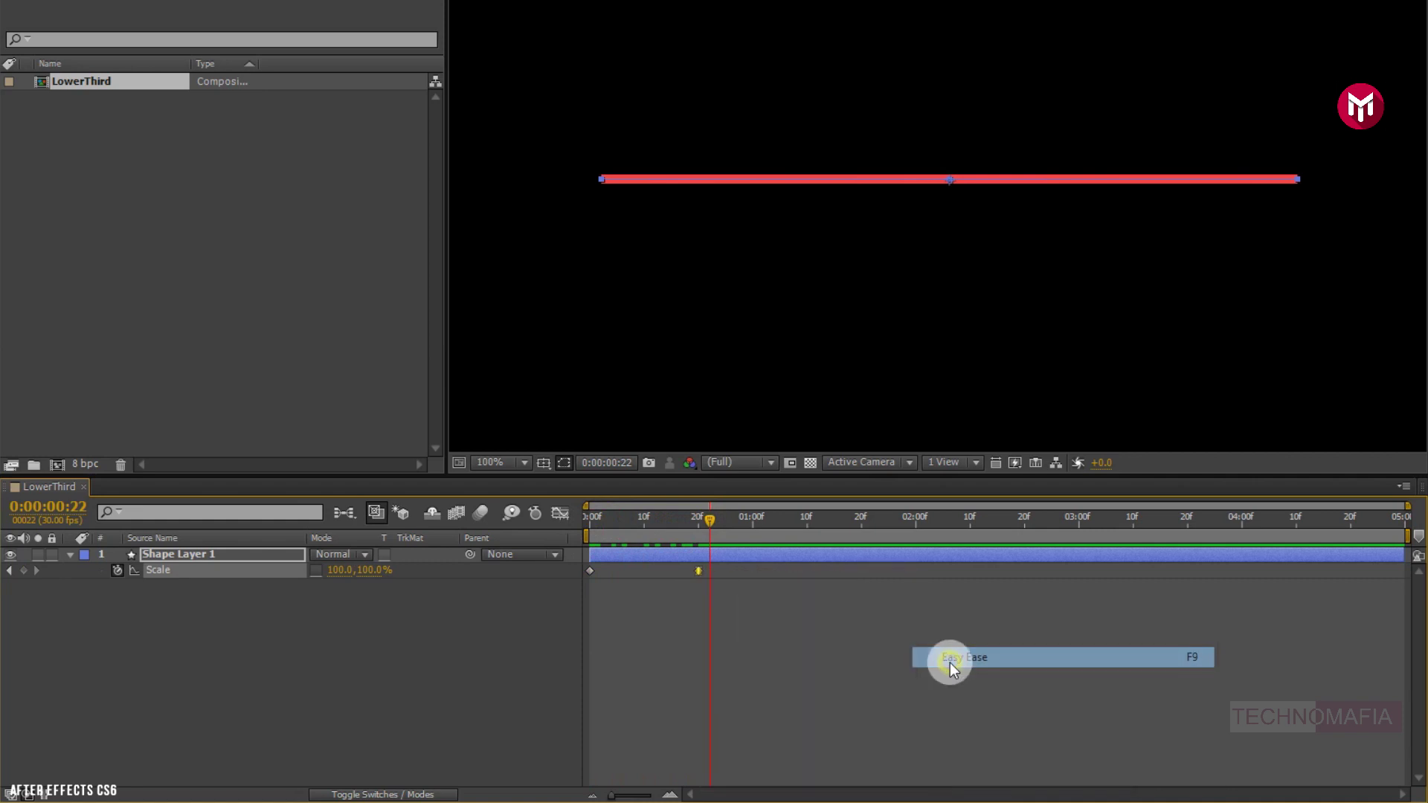
Reshape the Scale speed curve so the line grows fast first and slows into its last keyframe, and preview the animation.
click(562, 513)
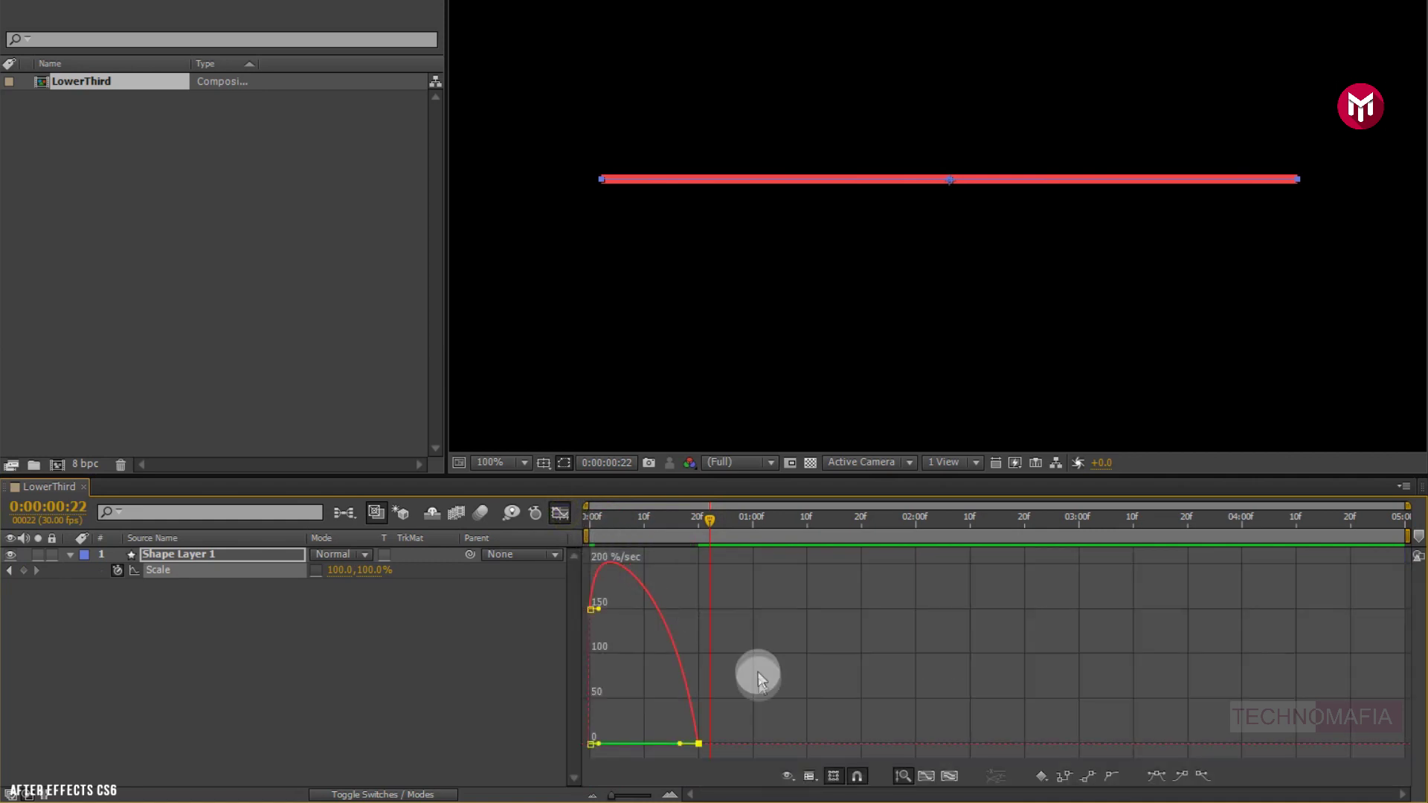
click(677, 750)
drag(683, 748, 650, 744)
click(563, 515)
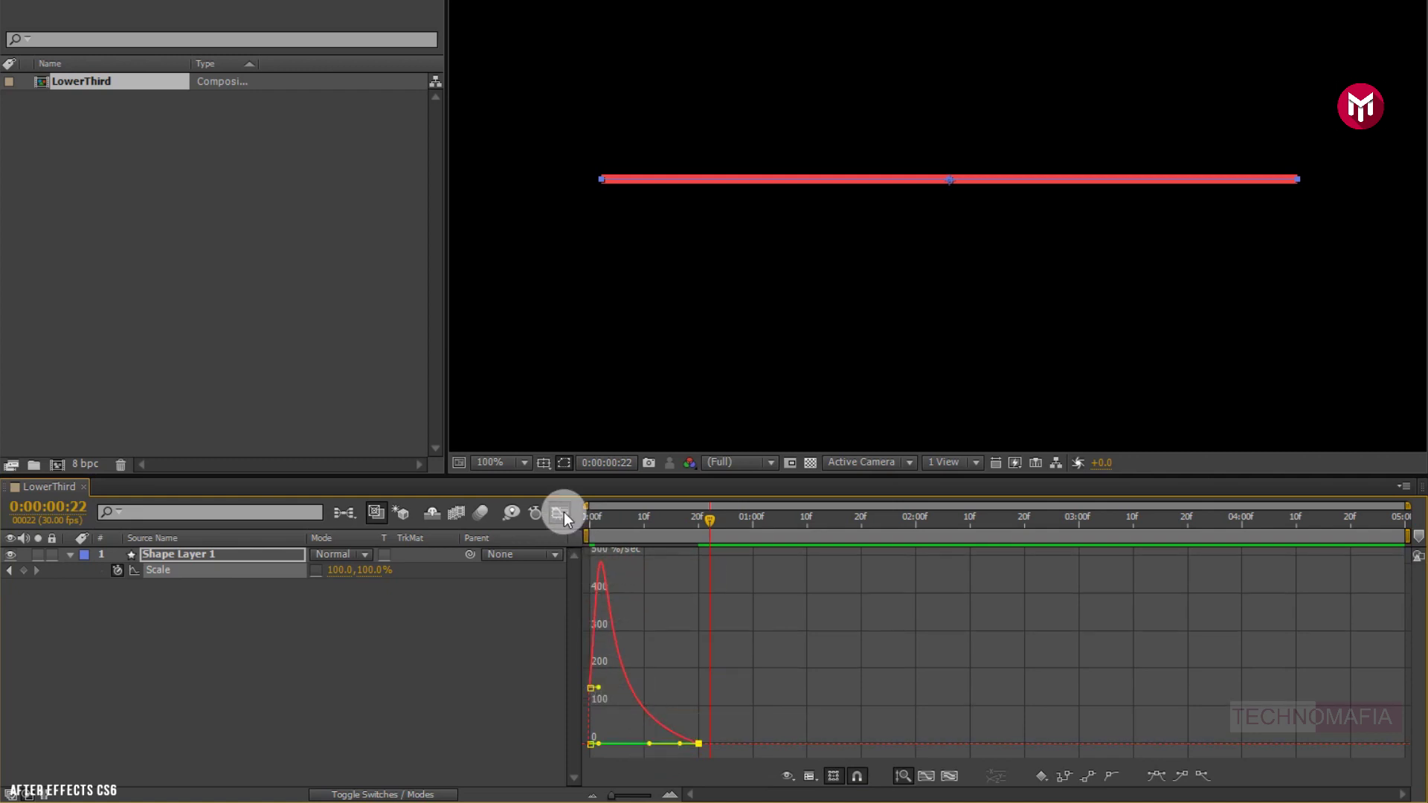
click(589, 518)
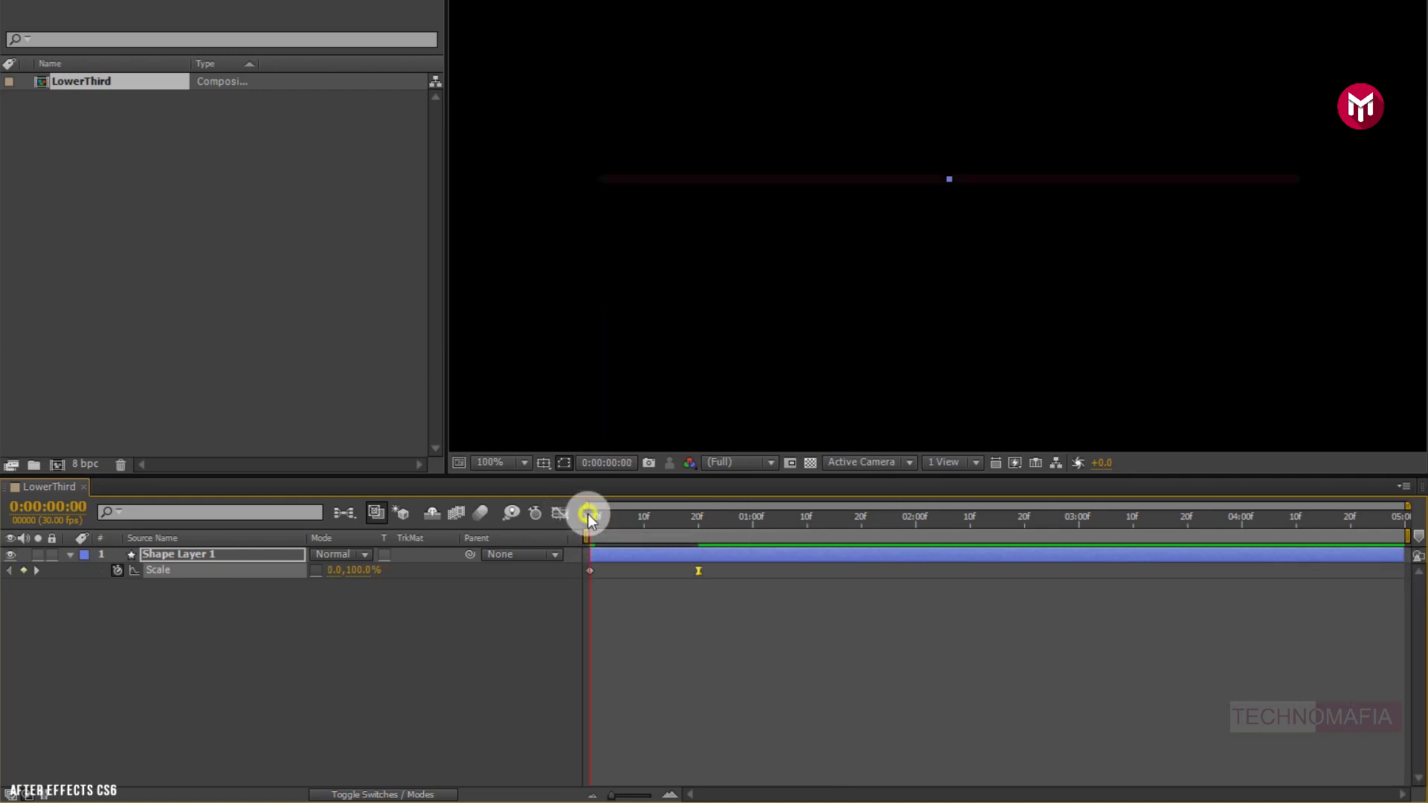
key(space)
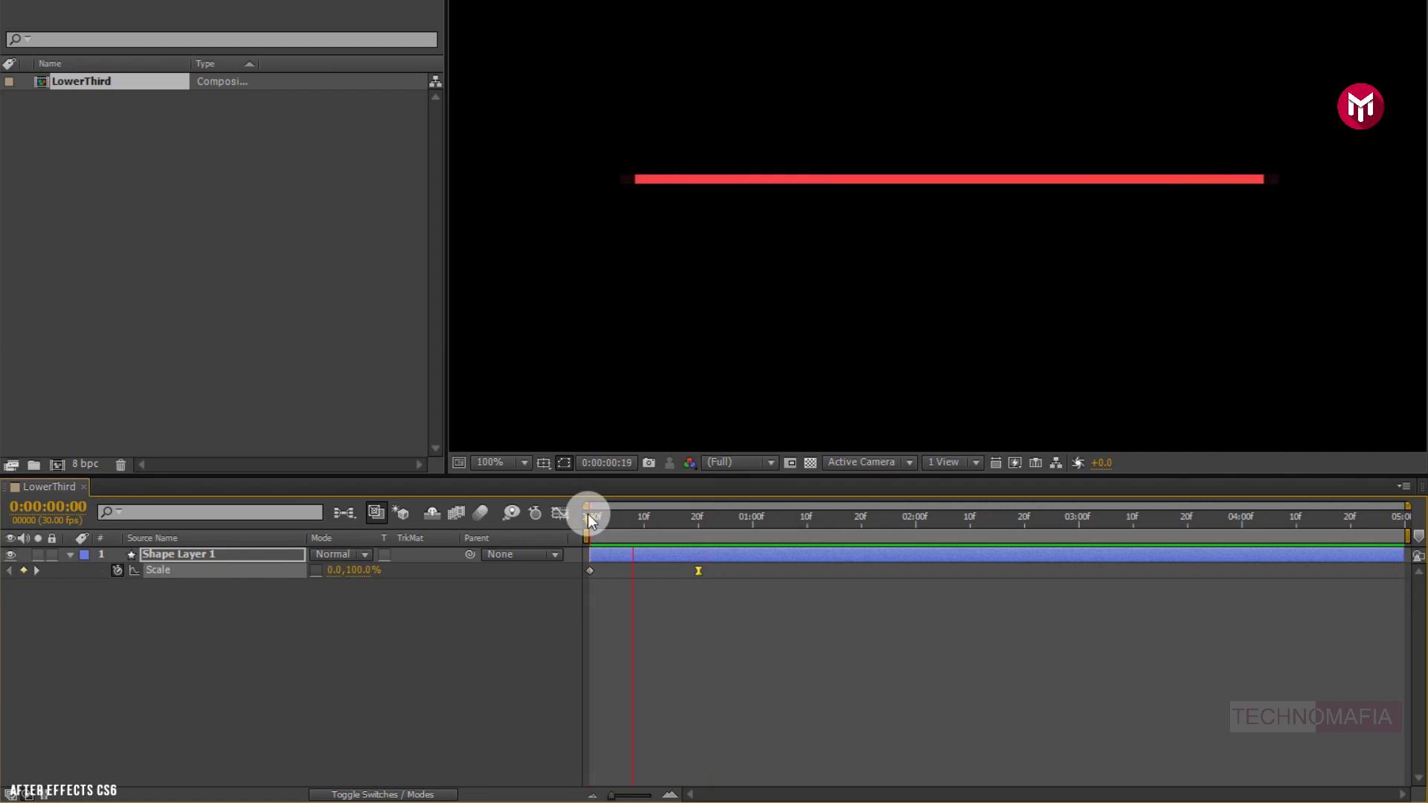
click(589, 518)
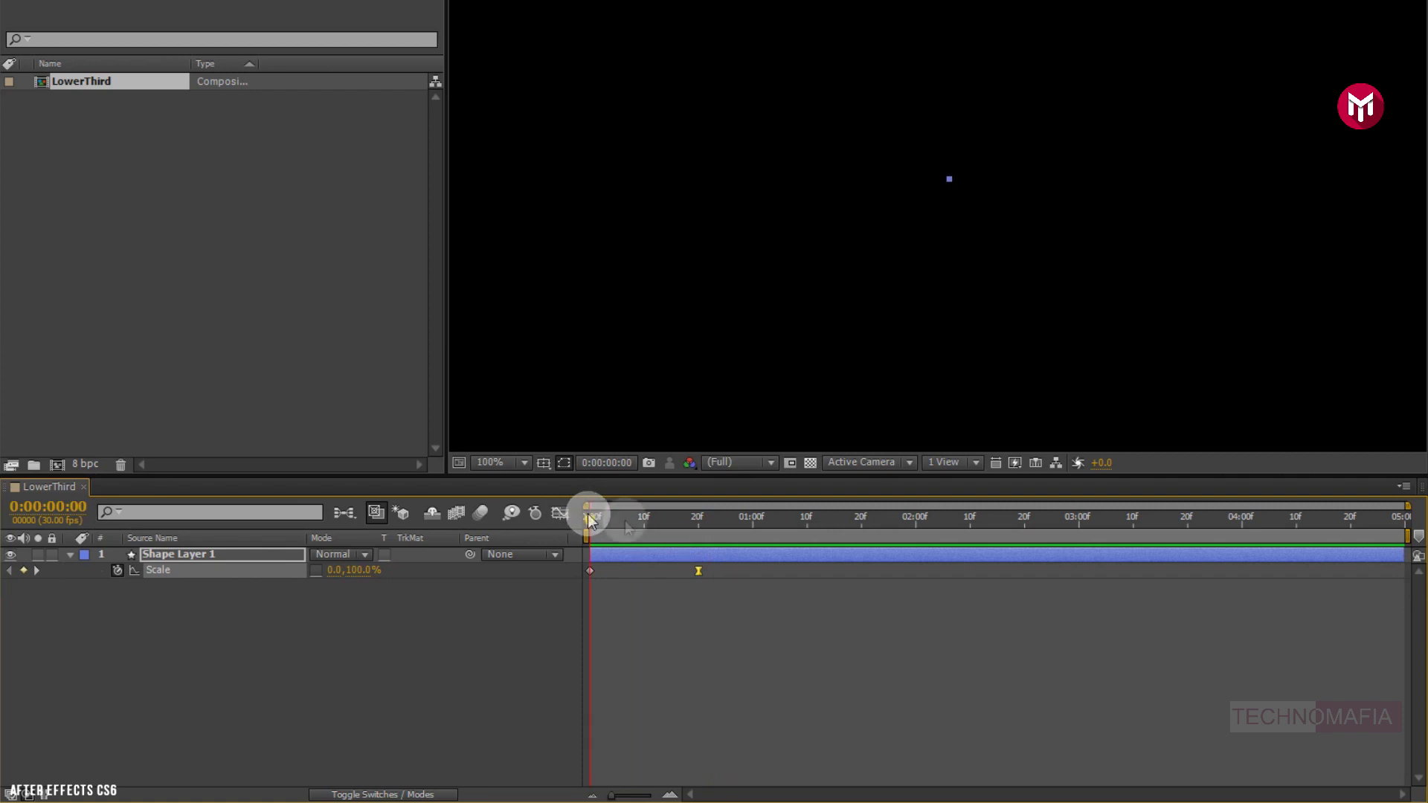
Duplicate the line's shape layer with the current time at 0:00:00:24.
click(720, 523)
click(299, 579)
click(250, 555)
key(ctrl+d)
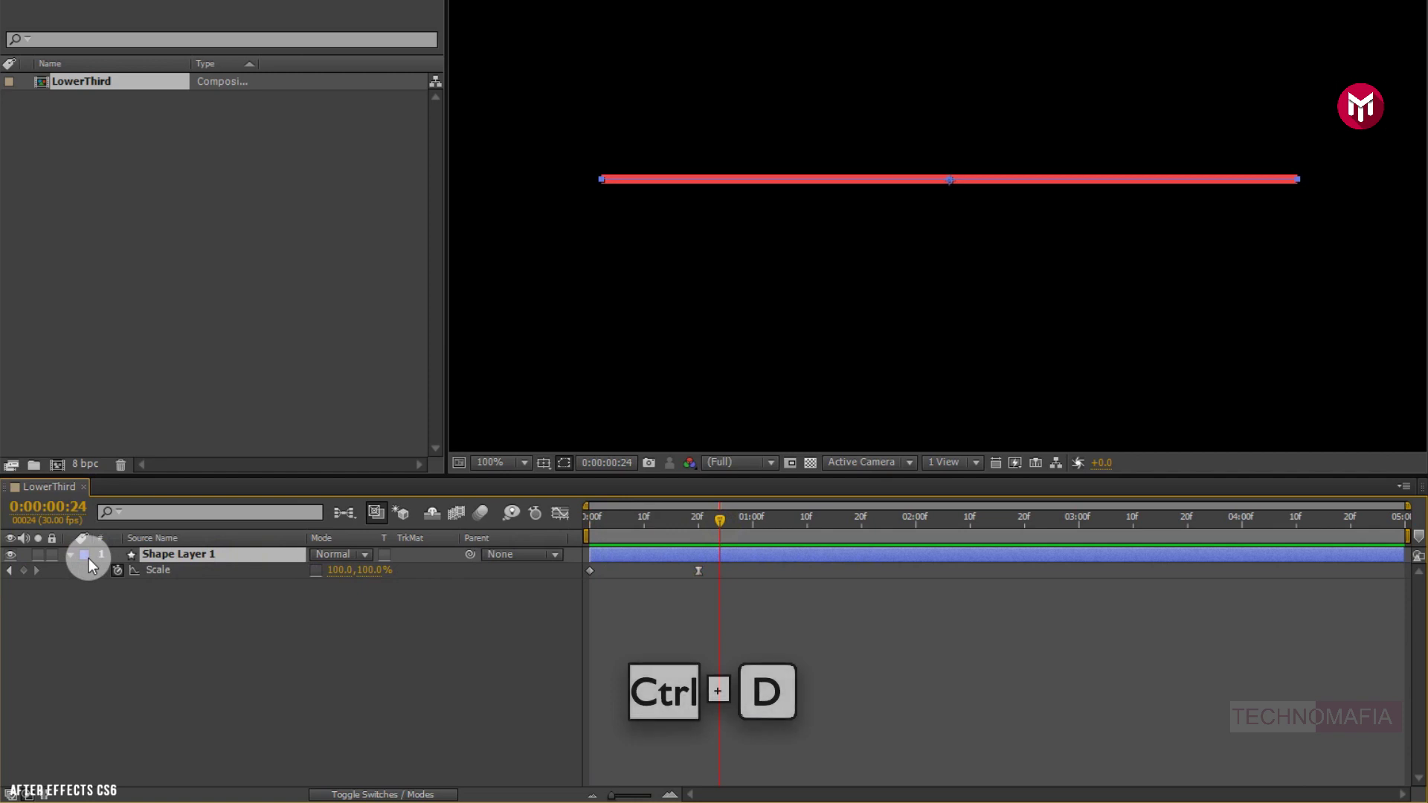
Duplicate the line's shape layer and collapse the original layer's Scale property.
key(ctrl+d)
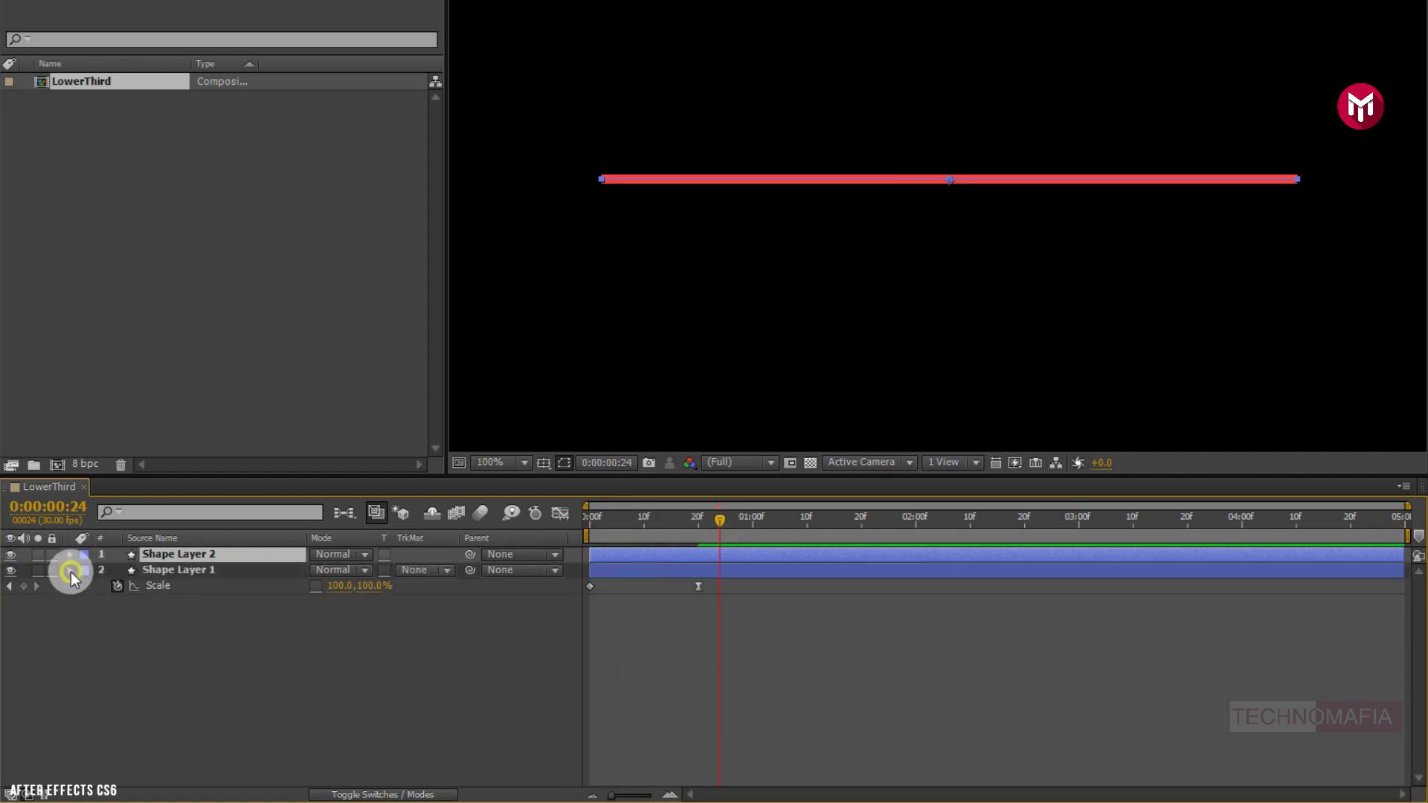
click(70, 572)
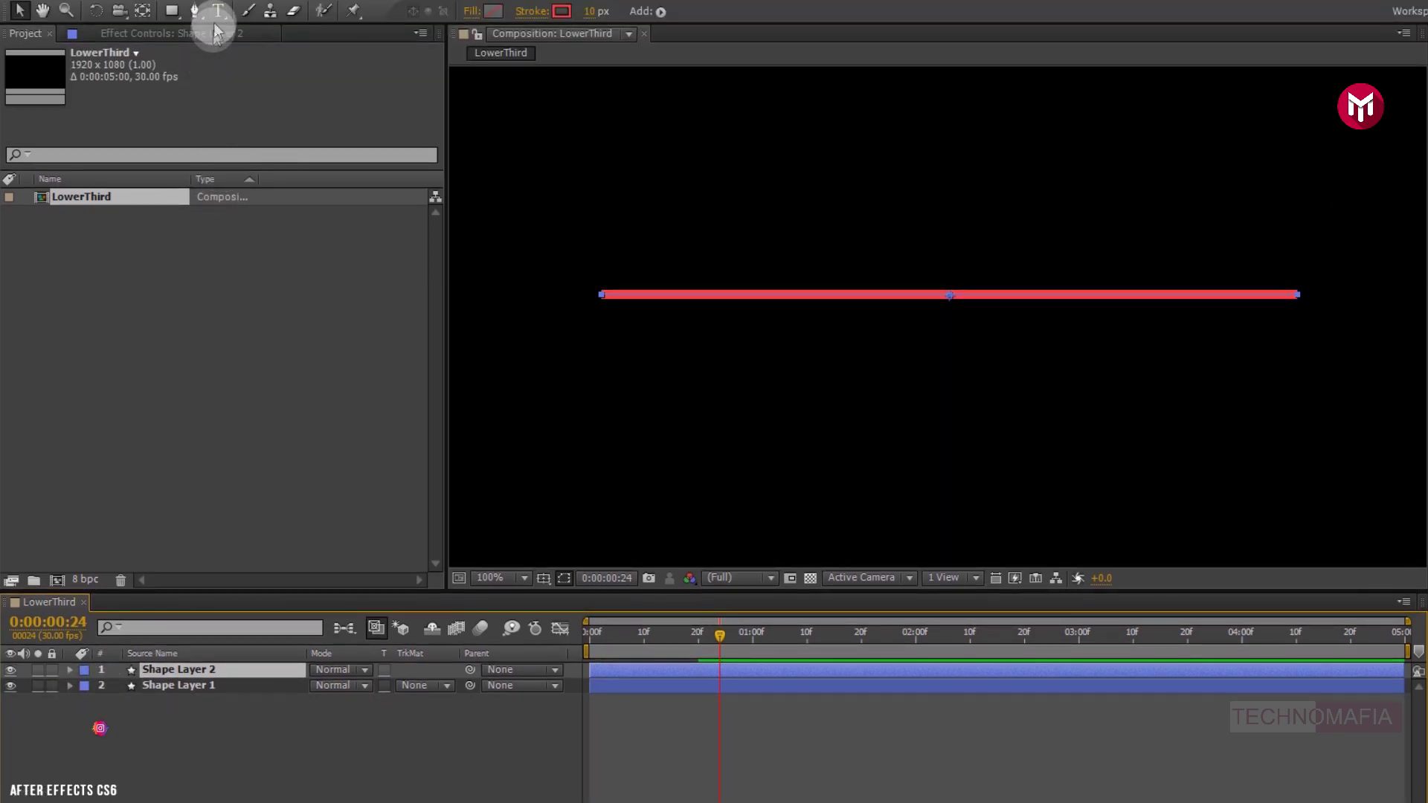
Add a text layer reading "KEVIN FEIGE" to the composition with the Type tool.
click(217, 10)
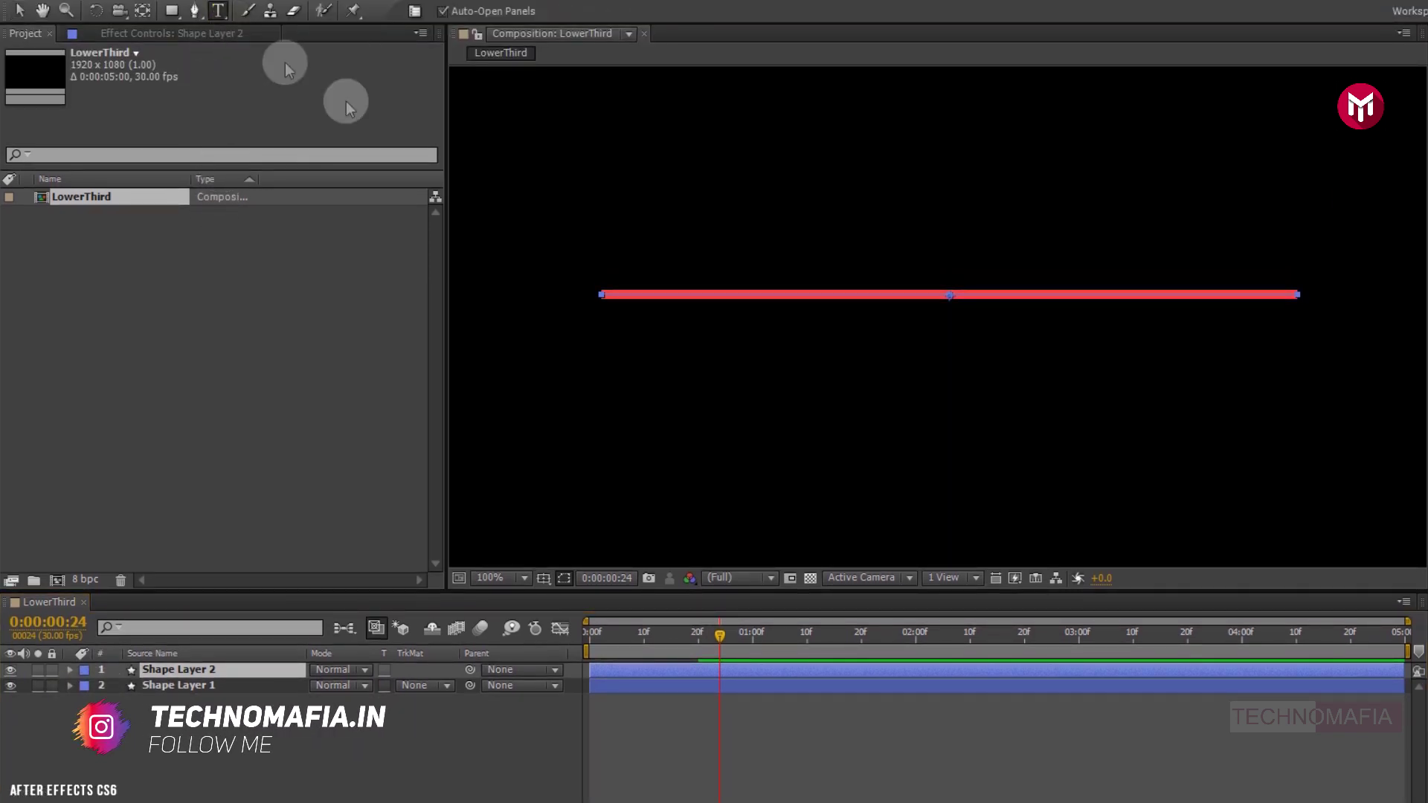
click(656, 280)
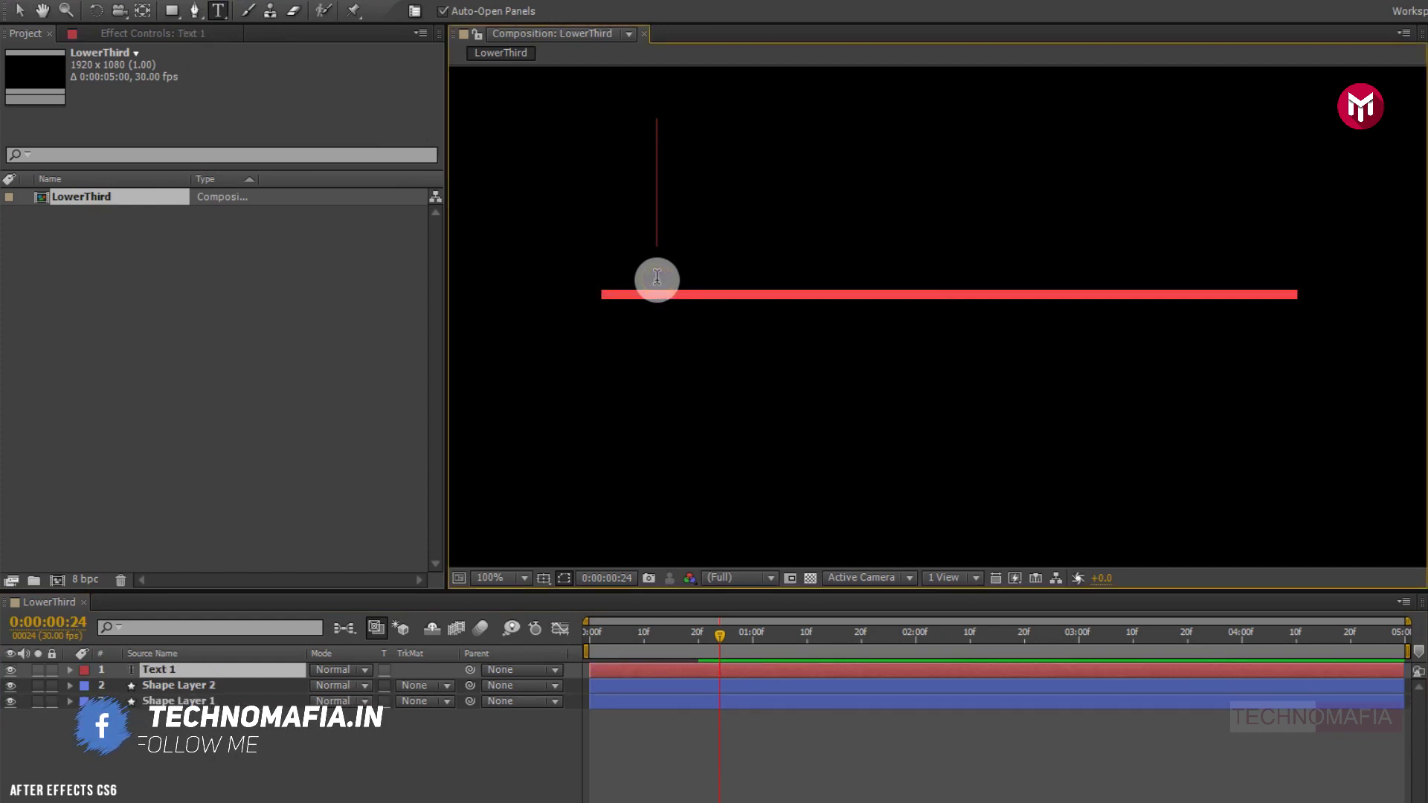
text(K)
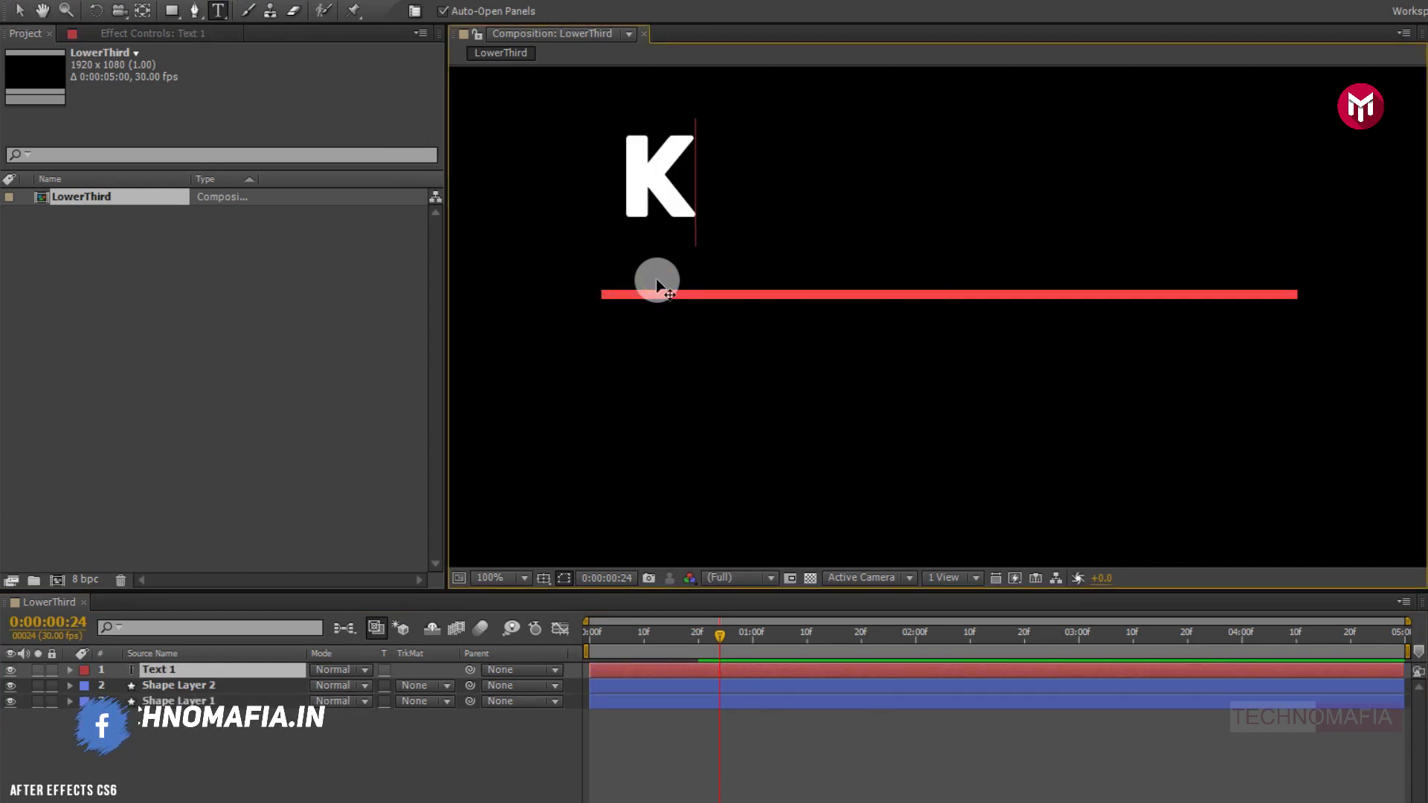
text(EVIN F)
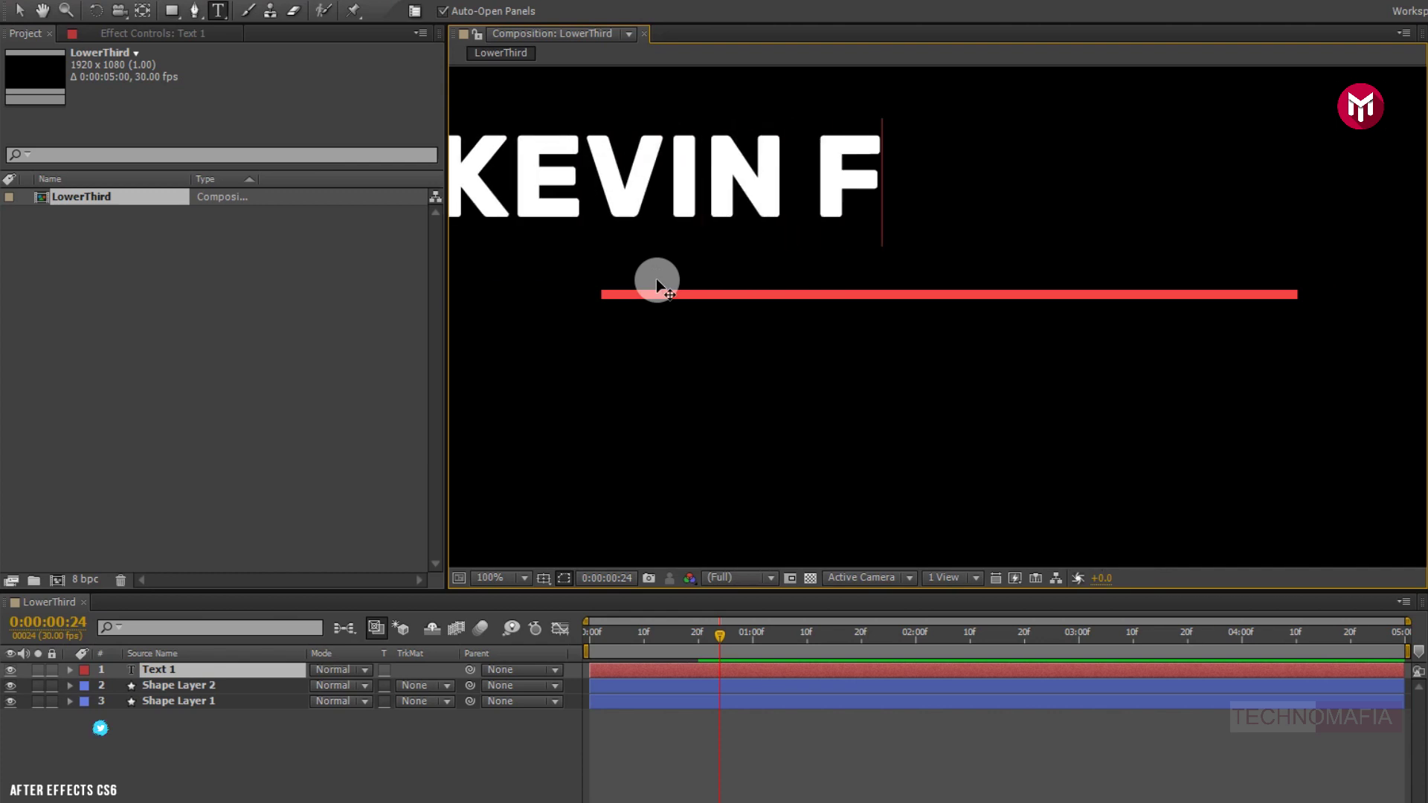
text(EIGE)
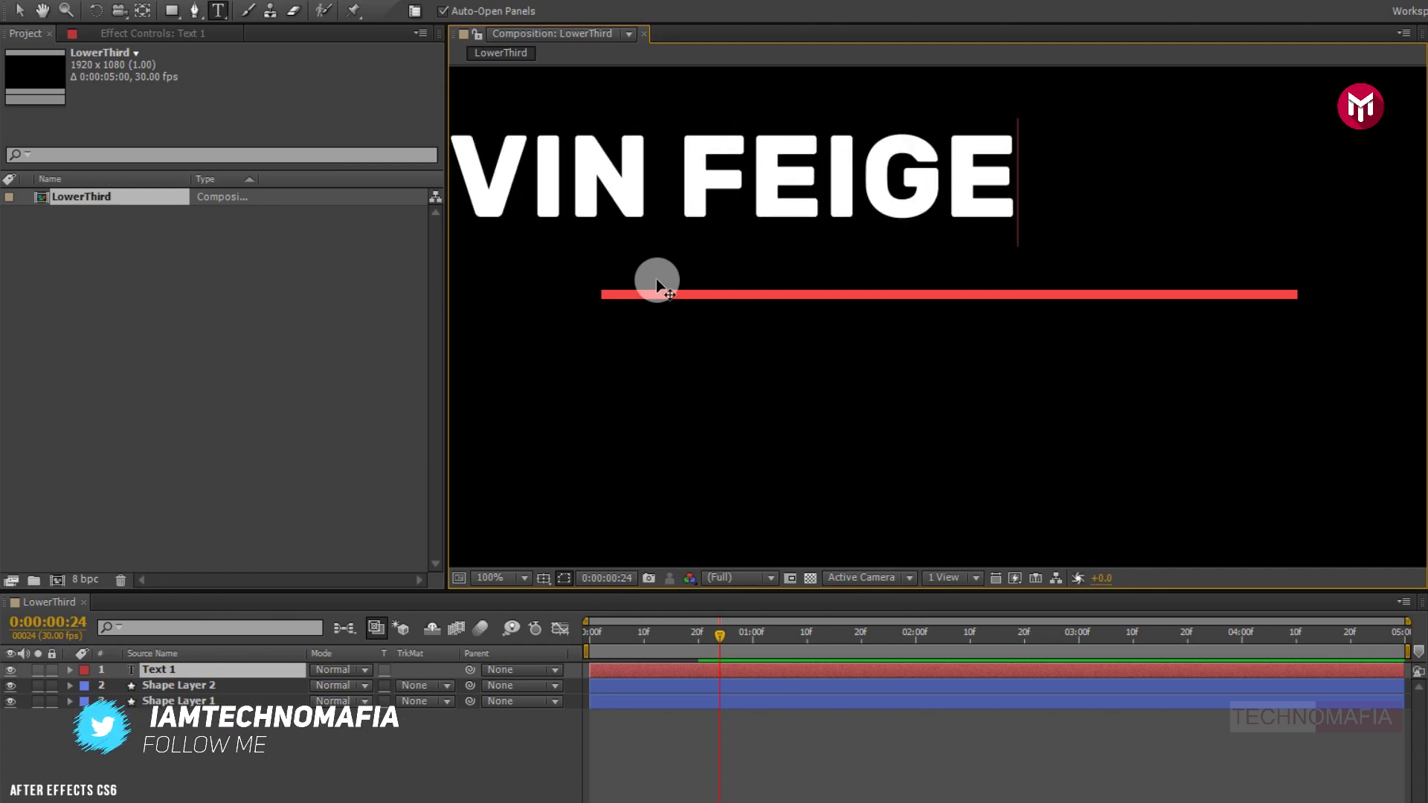
scroll(656, 280, down, 2)
key(KP_Enter)
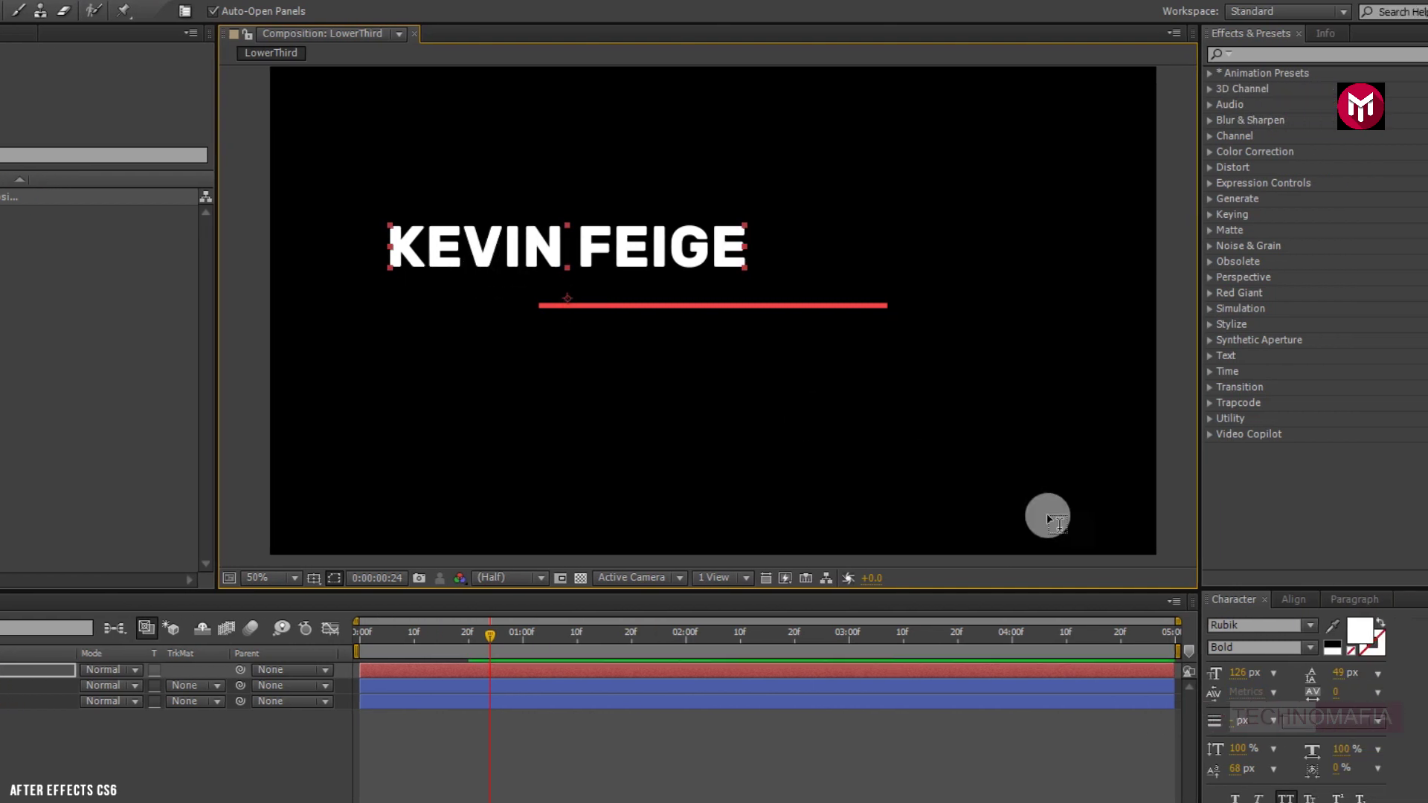
Centre the text horizontally and vertically in the composition and set its font size to 121 px.
click(1293, 599)
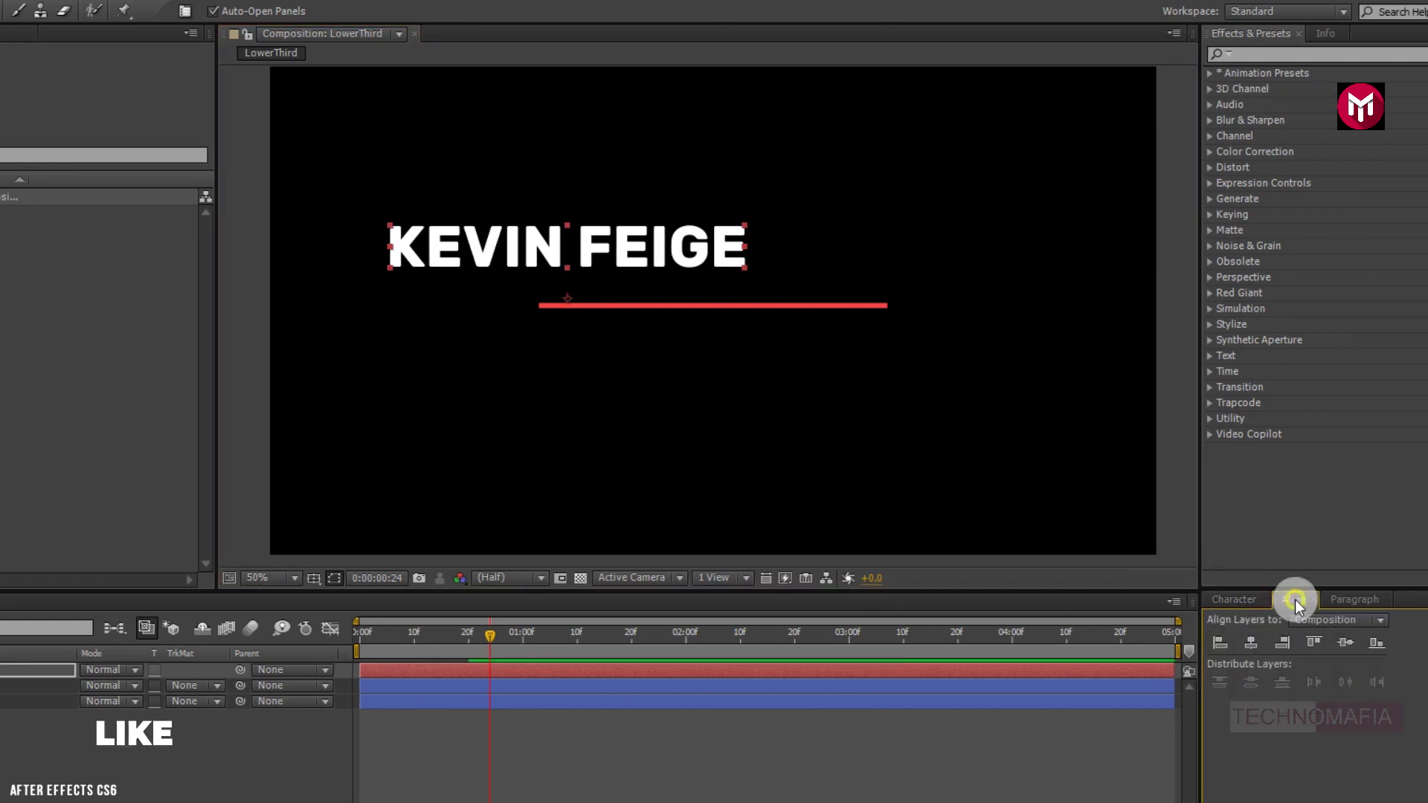
click(1254, 641)
click(1345, 641)
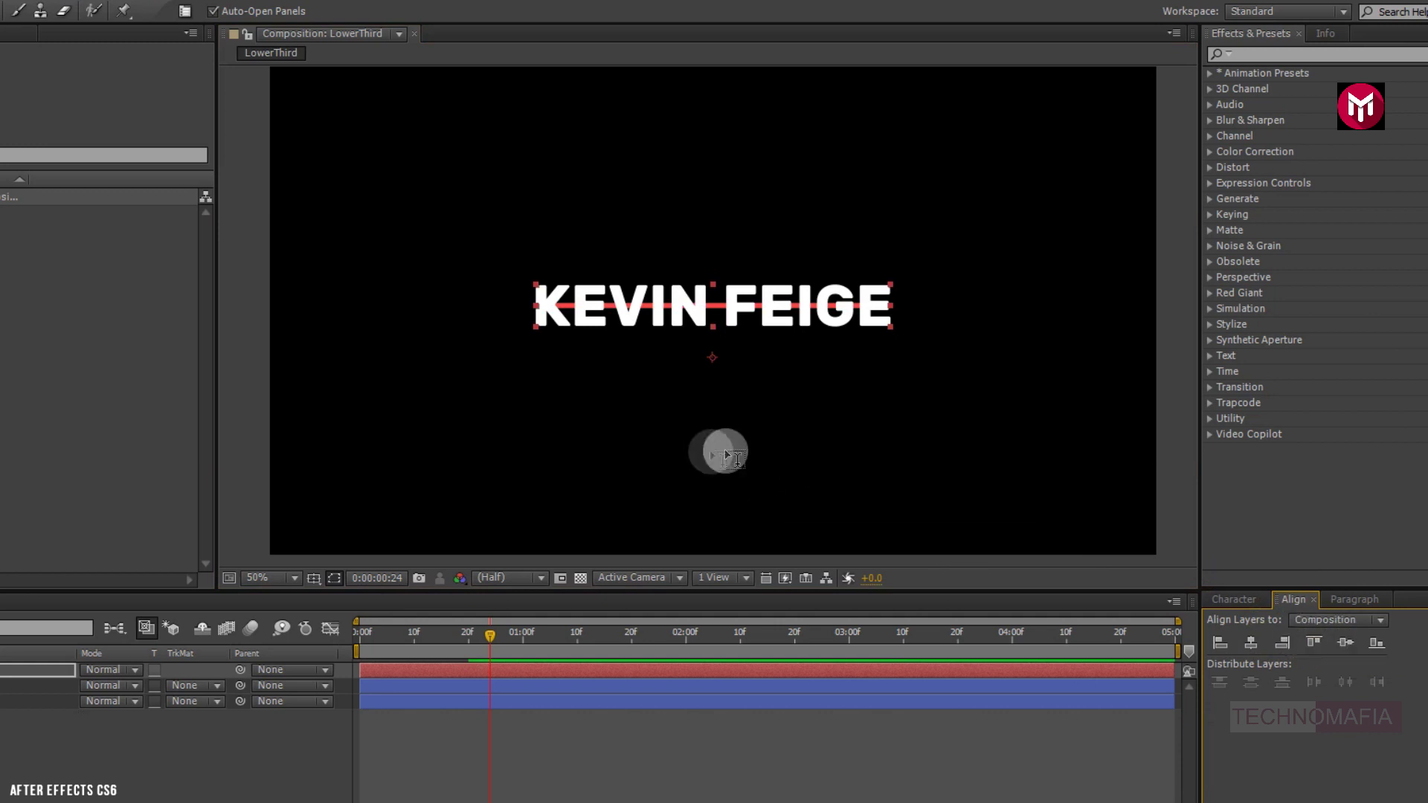
scroll(717, 320, up, 2)
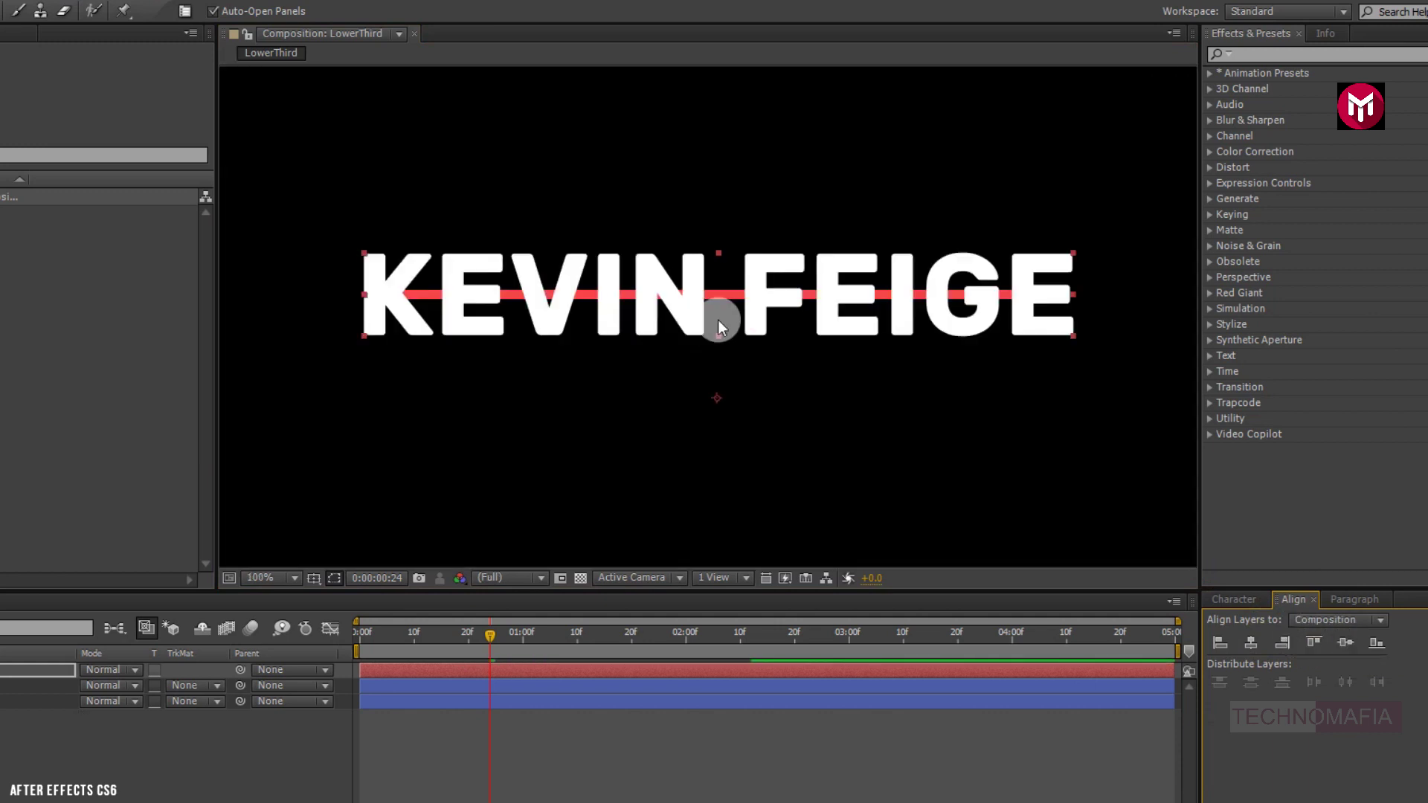
click(1233, 600)
drag(1238, 674, 1234, 673)
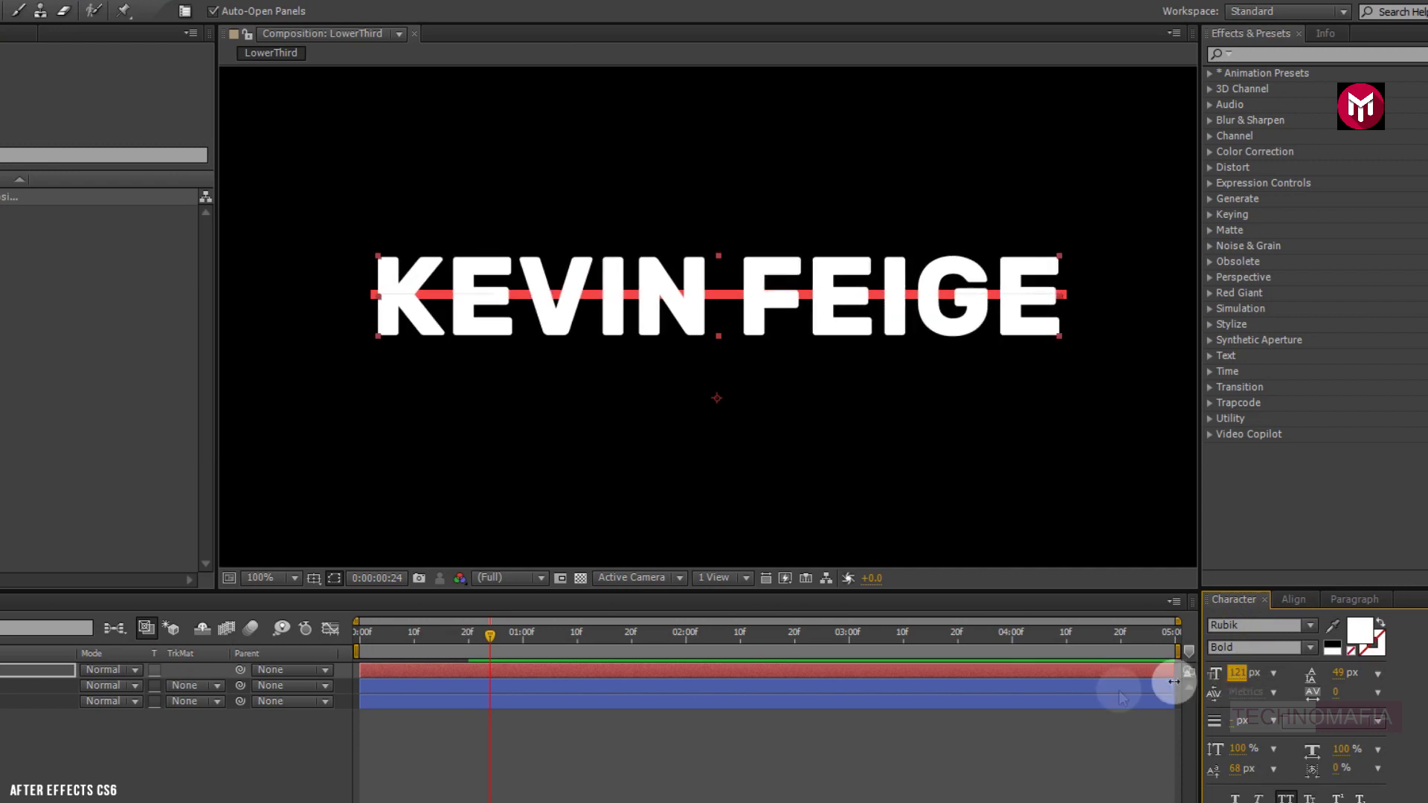
Pre-compose the text layer as "Text 1", moving all attributes into the new composition.
click(168, 668)
right_click(167, 668)
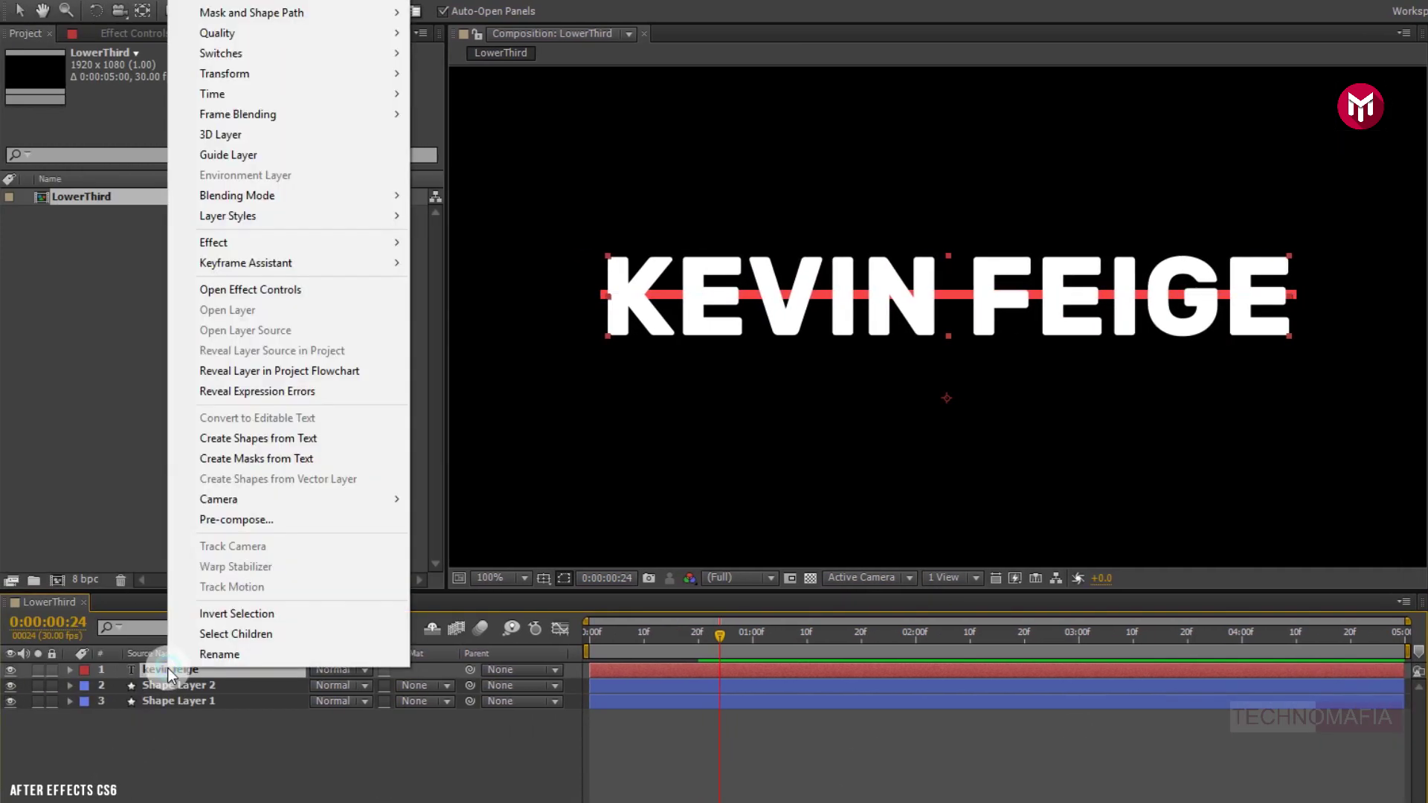
click(199, 524)
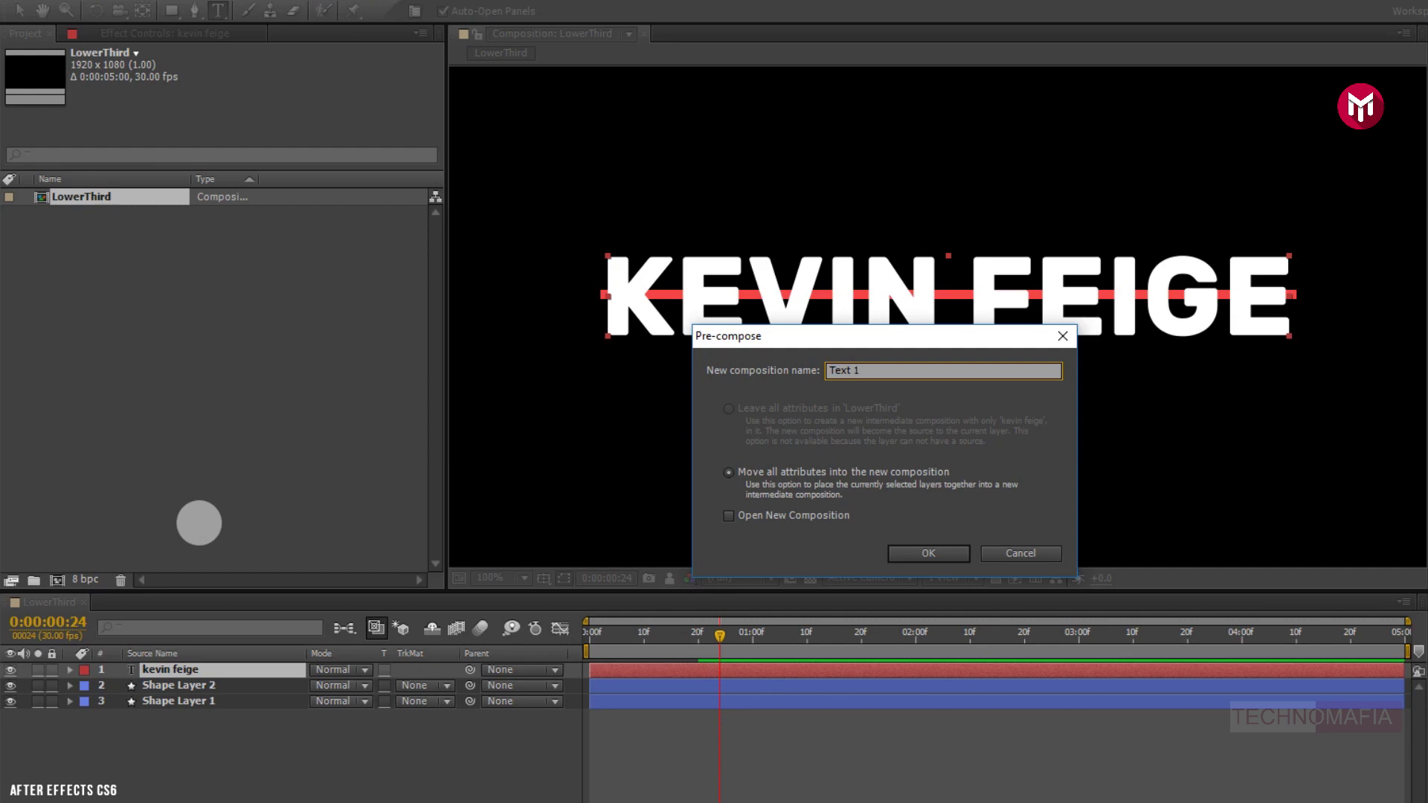
click(912, 552)
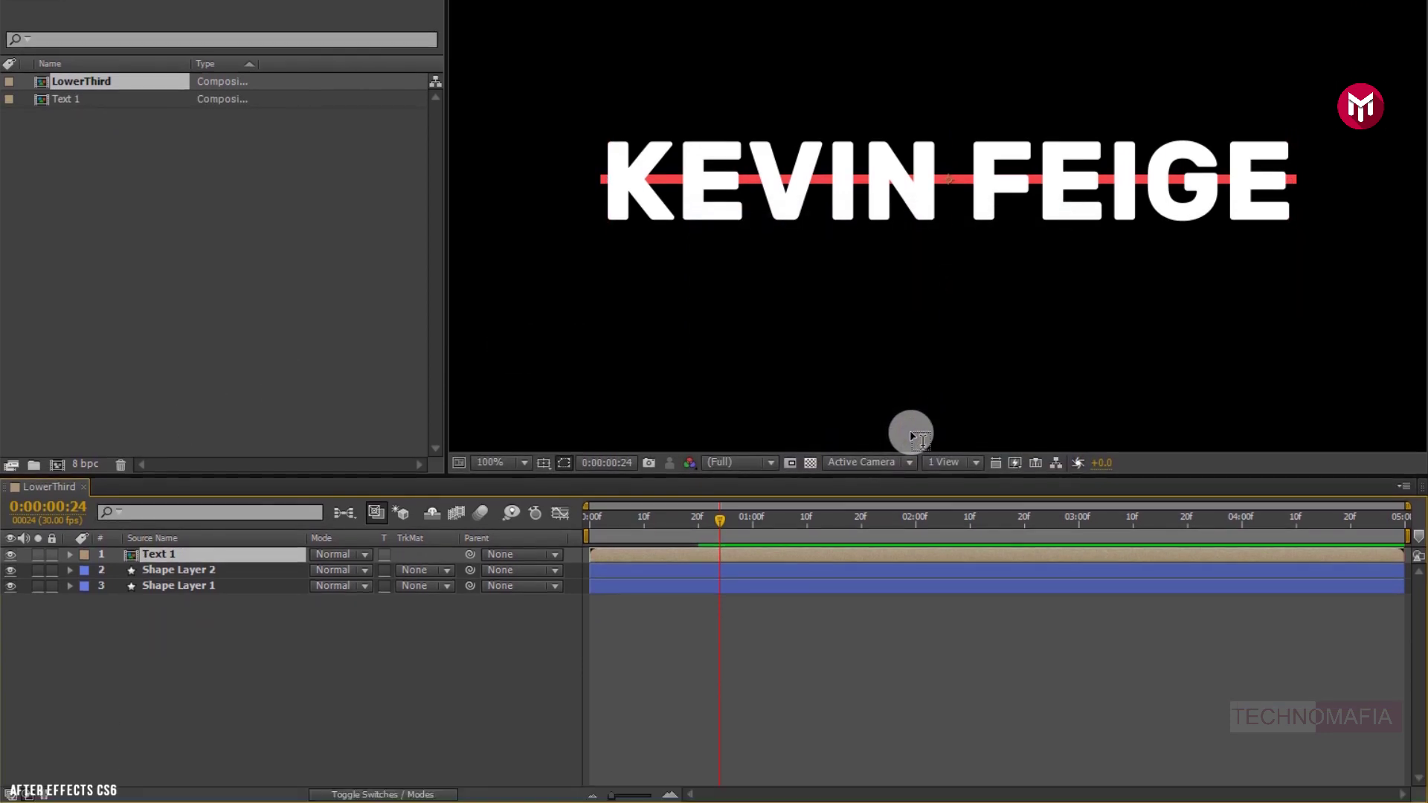
Animate Shape Layer 1 down below the text with a Position keyframe at 0:00:00:20 and one at 0:00:02:00 set to 960, 600.
click(180, 591)
key(p)
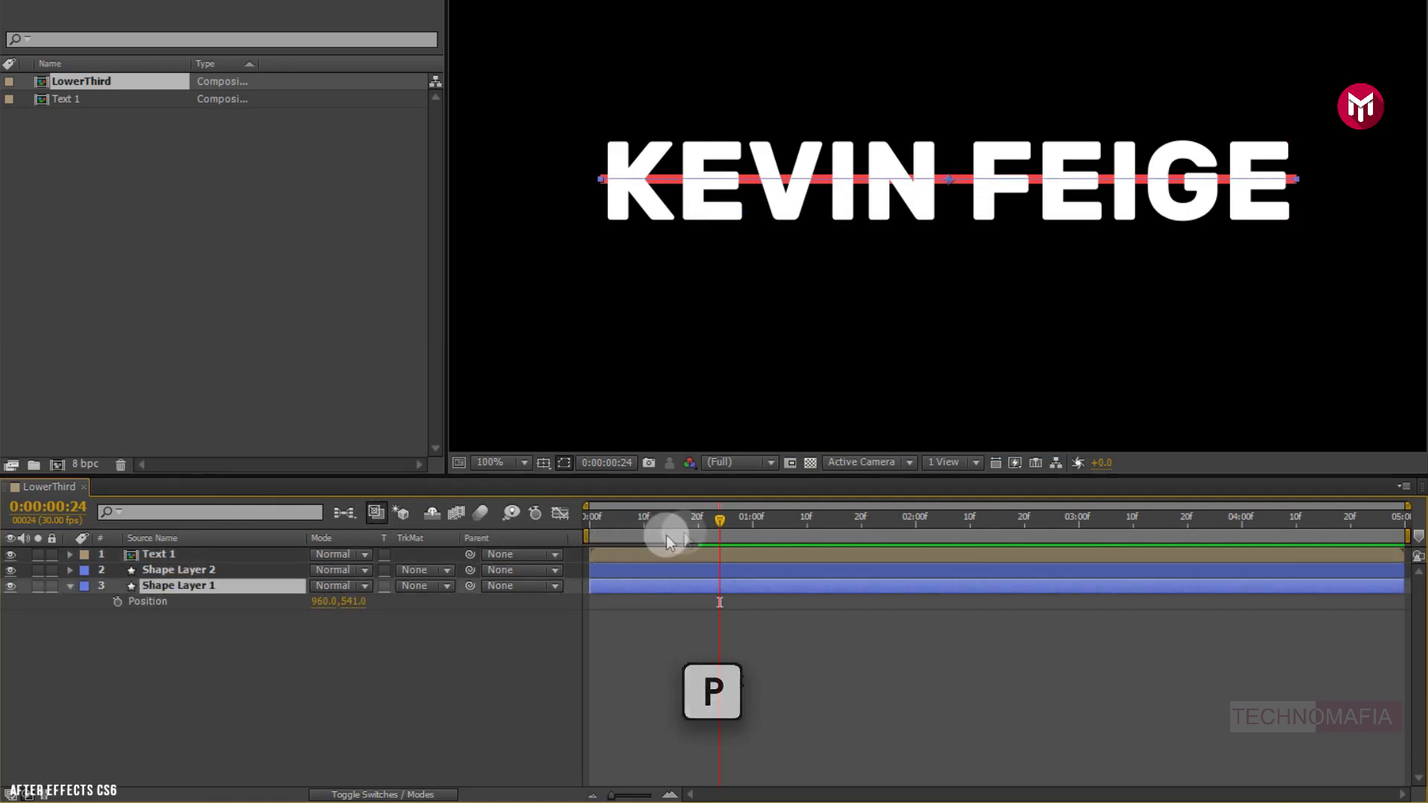
click(698, 519)
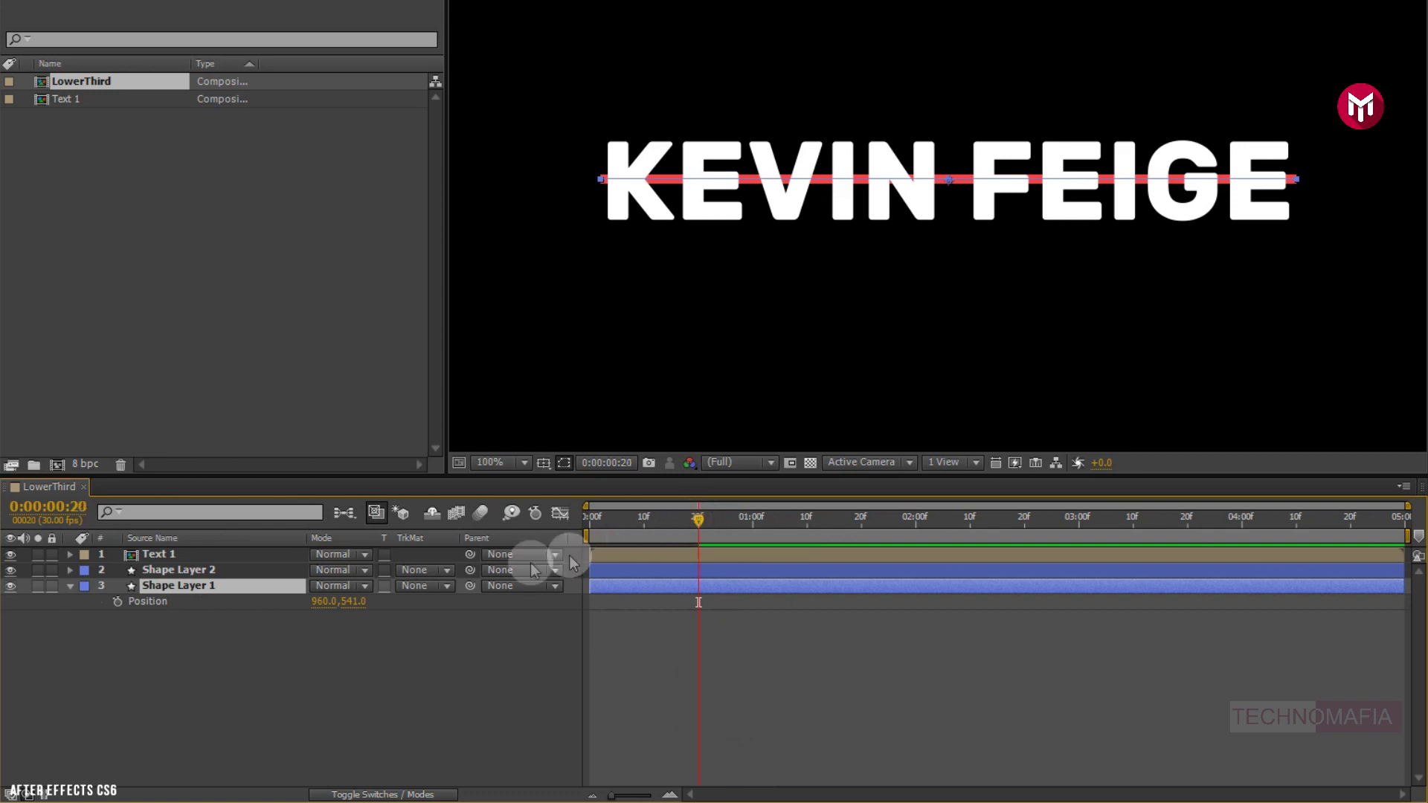
click(118, 602)
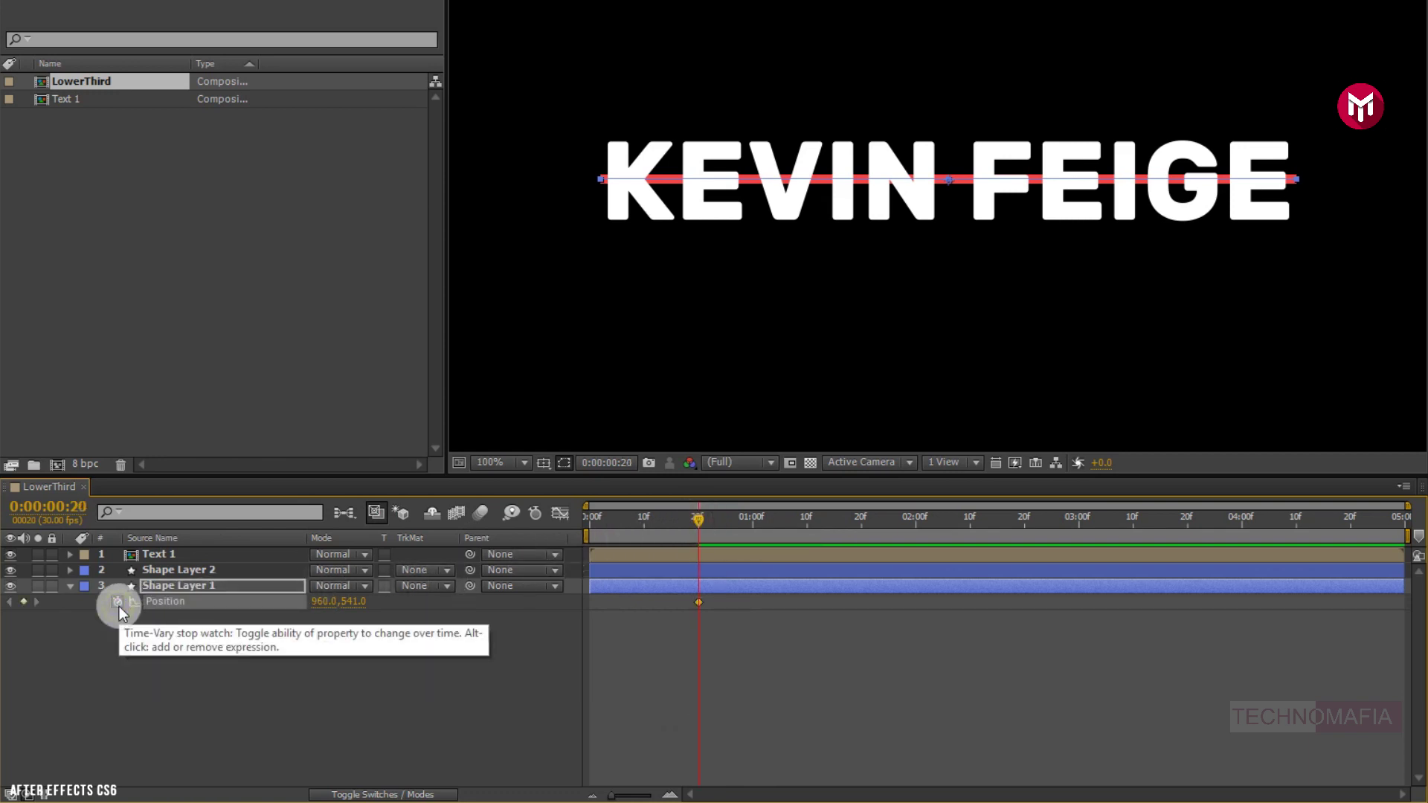
click(917, 523)
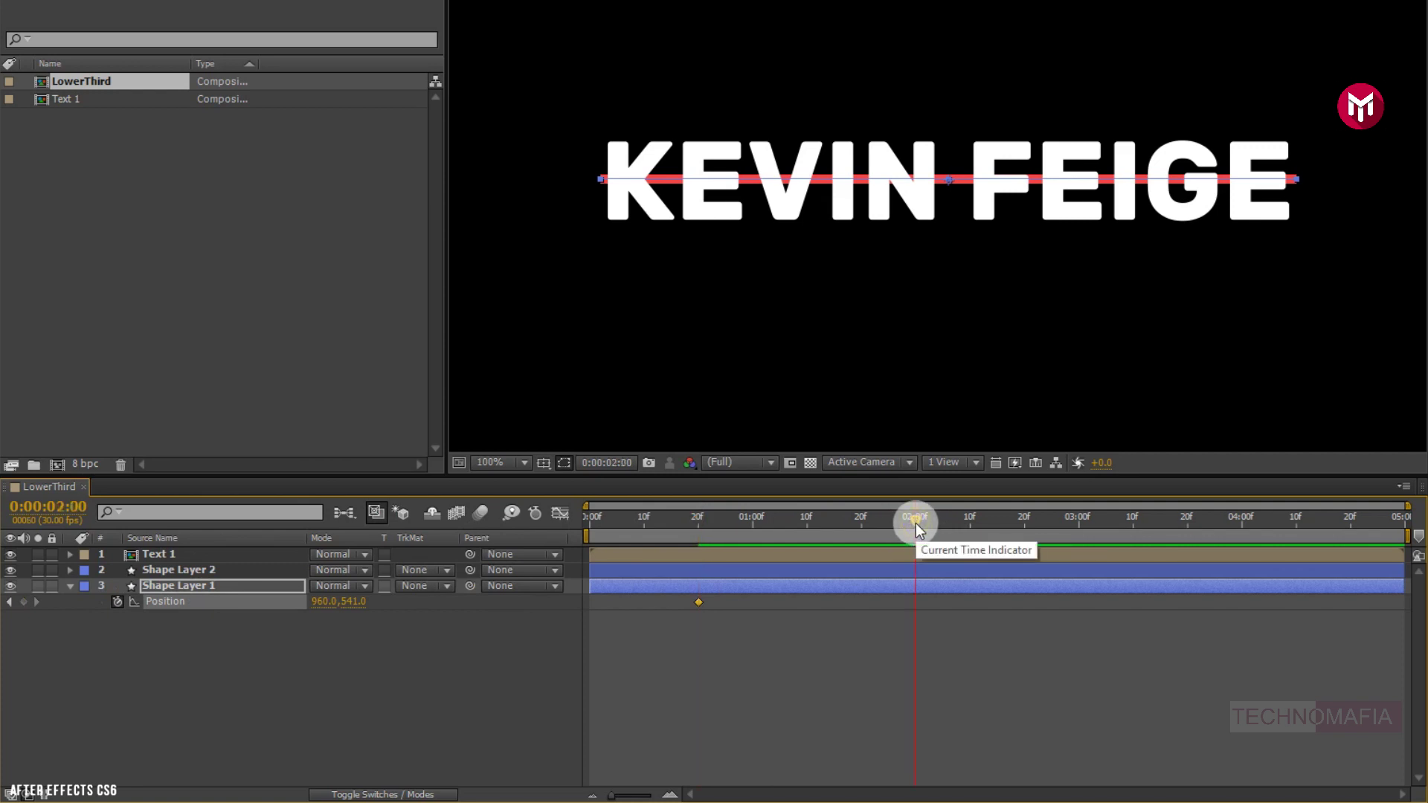
drag(355, 610, 409, 600)
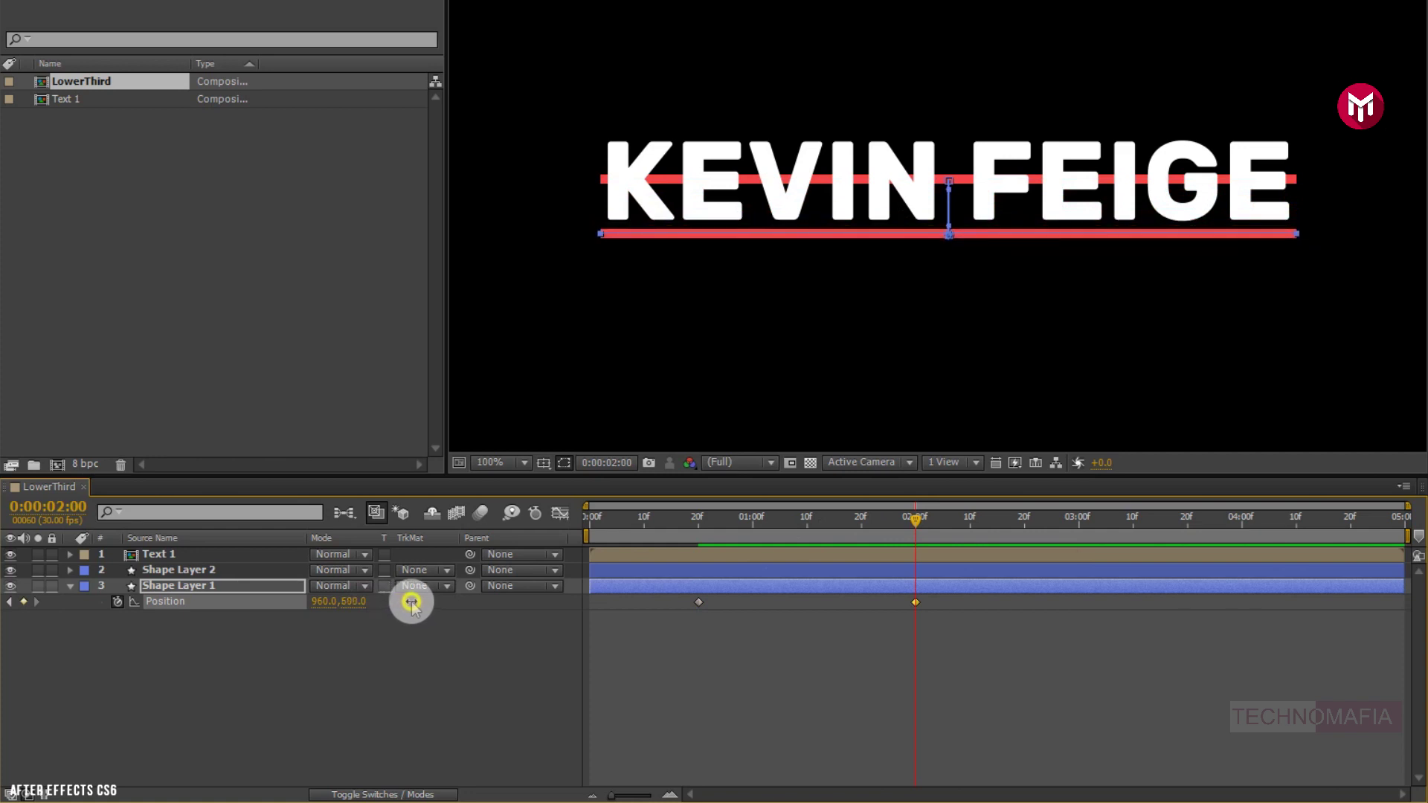
Apply Easy Ease to Shape Layer 1's Position keyframe at 0:00:02:00 and reshape the speed curve to start fast and slow down gradually.
right_click(917, 602)
mouse_move(1092, 590)
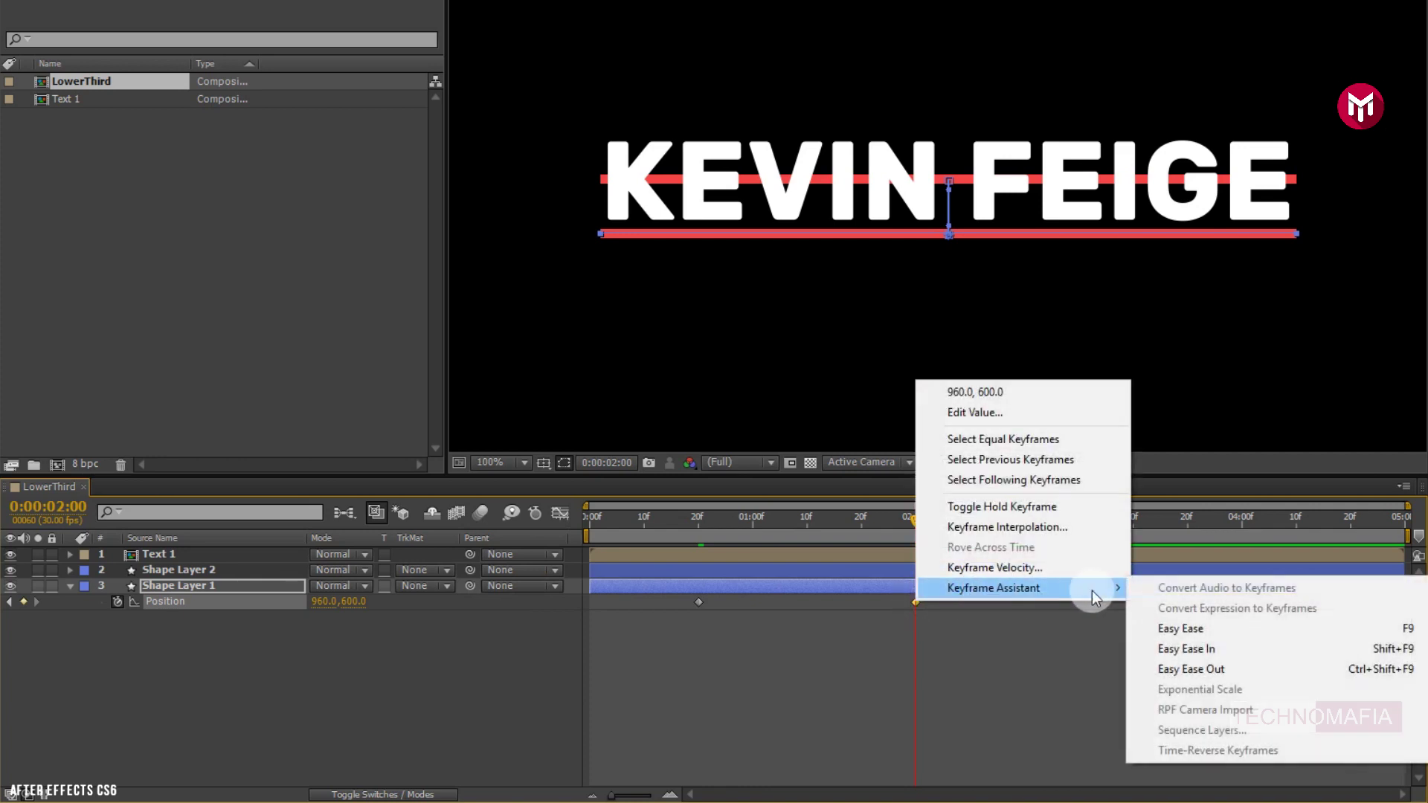
click(1180, 631)
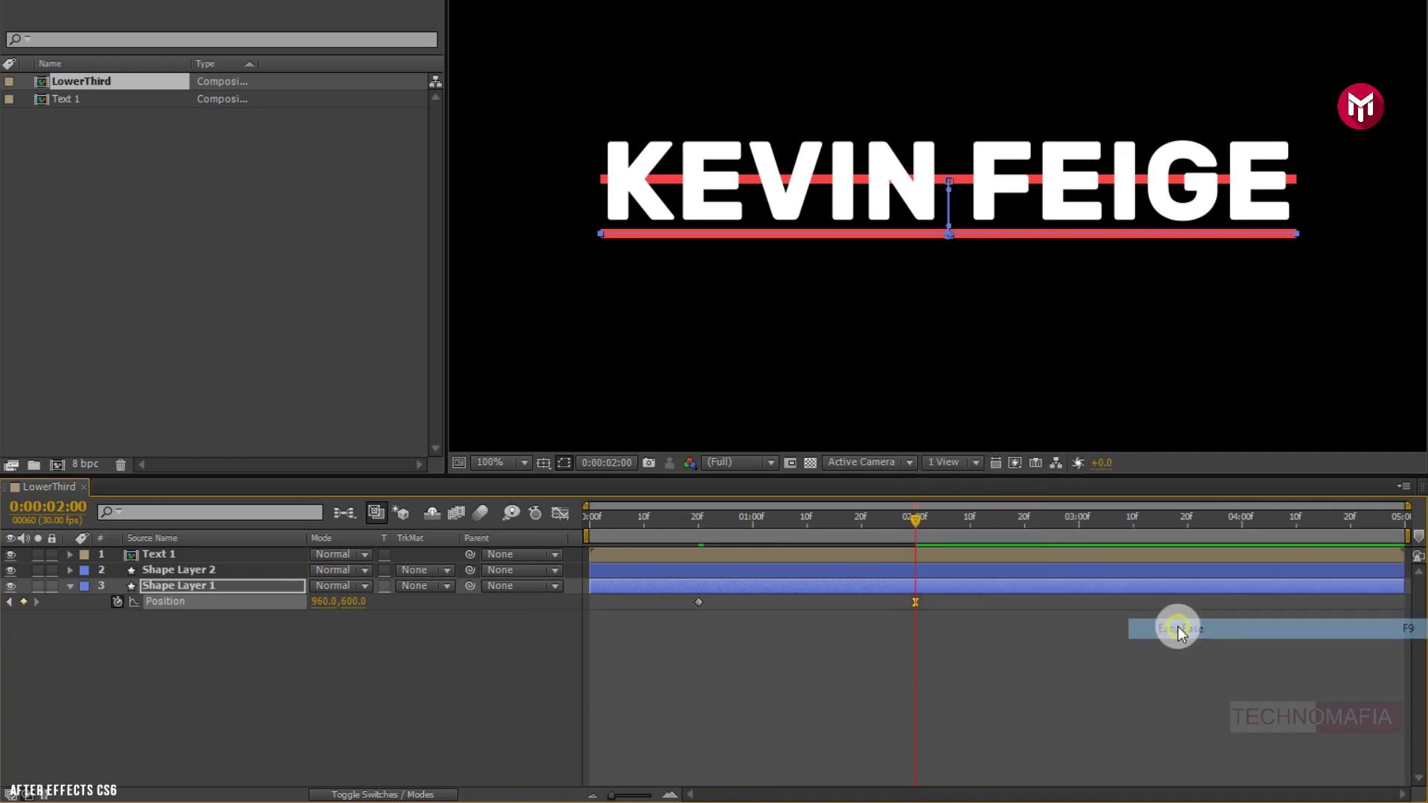
click(561, 513)
drag(879, 745, 829, 744)
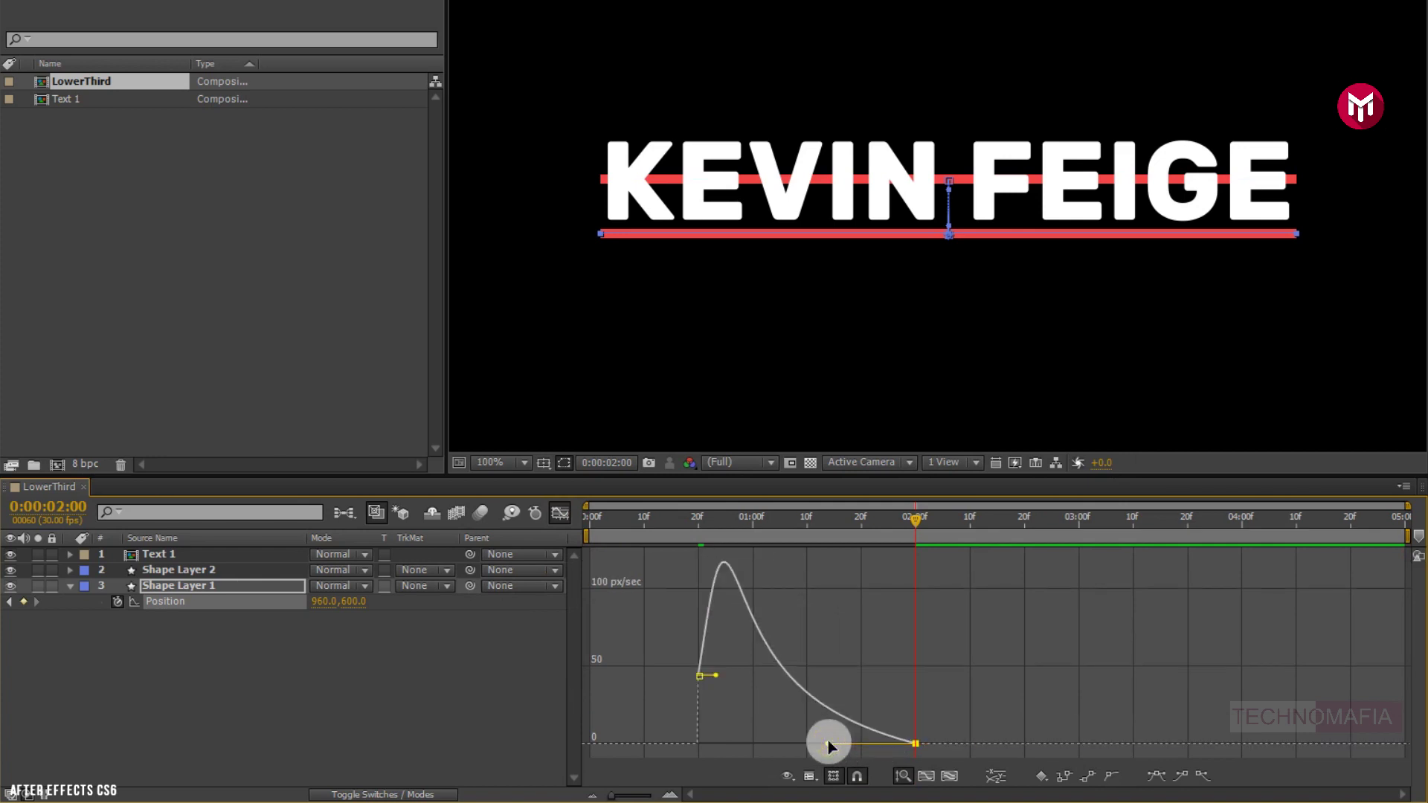
click(561, 513)
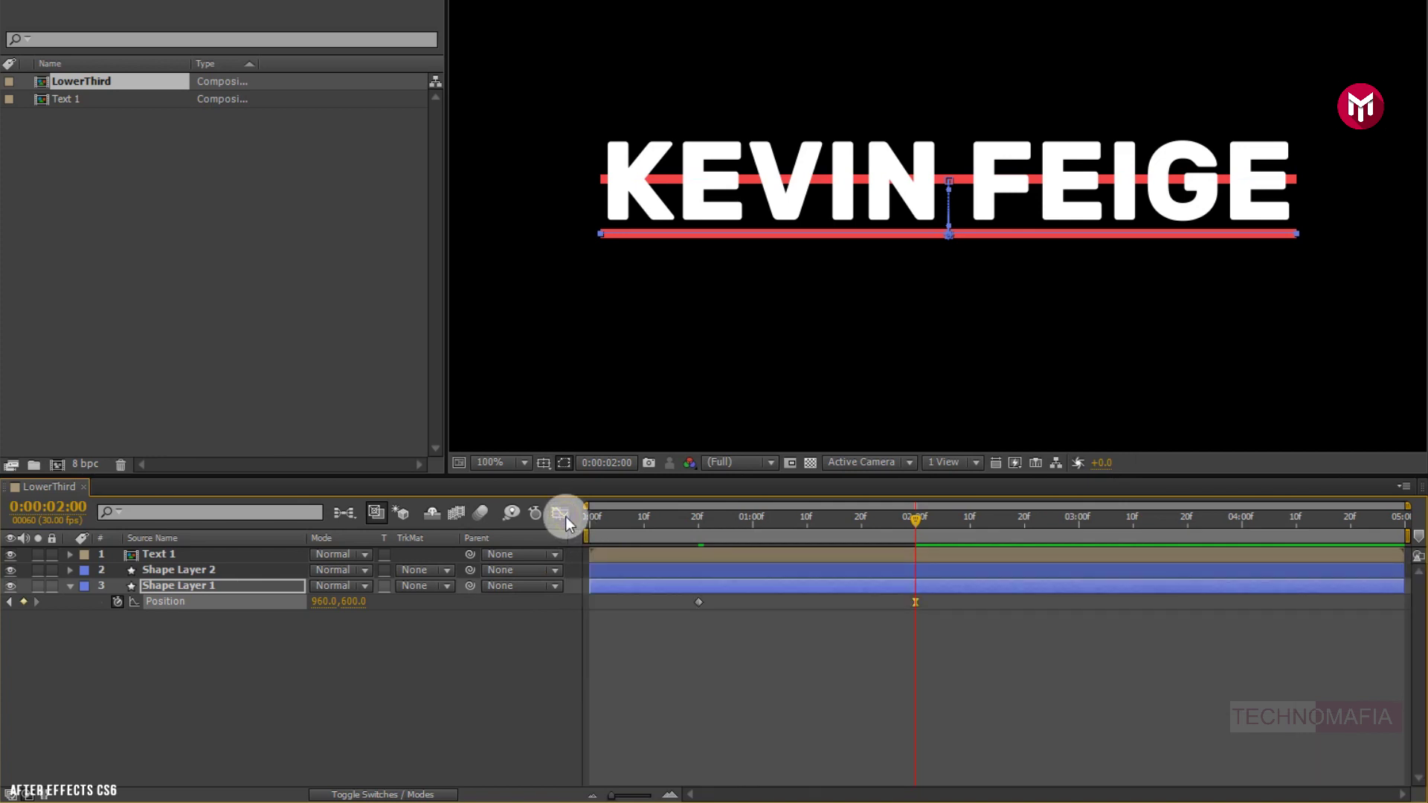
Animate Shape Layer 2 up above the text with a Position keyframe at 0:00:00:20 and one at 0:00:02:00 set to 960, 487.
click(160, 570)
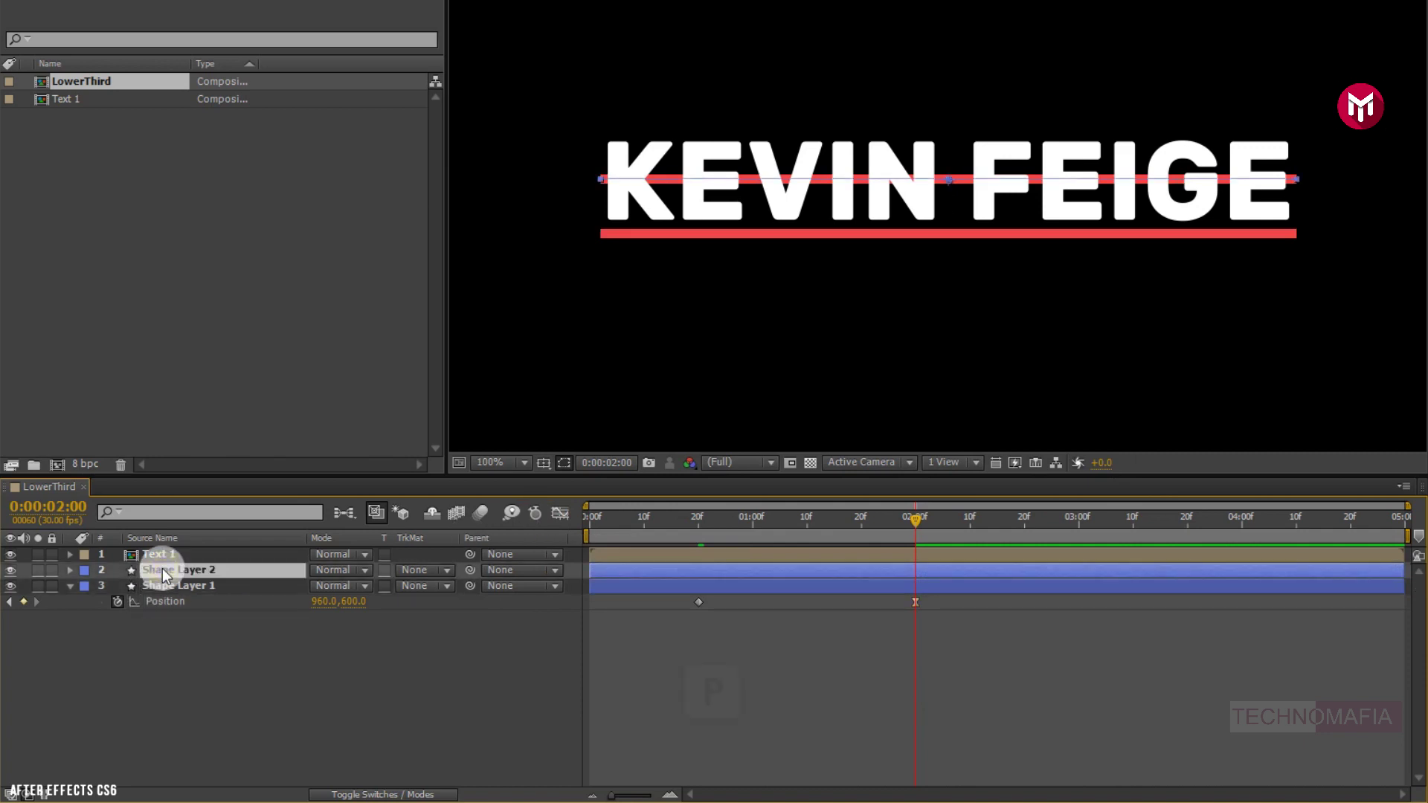
key(p)
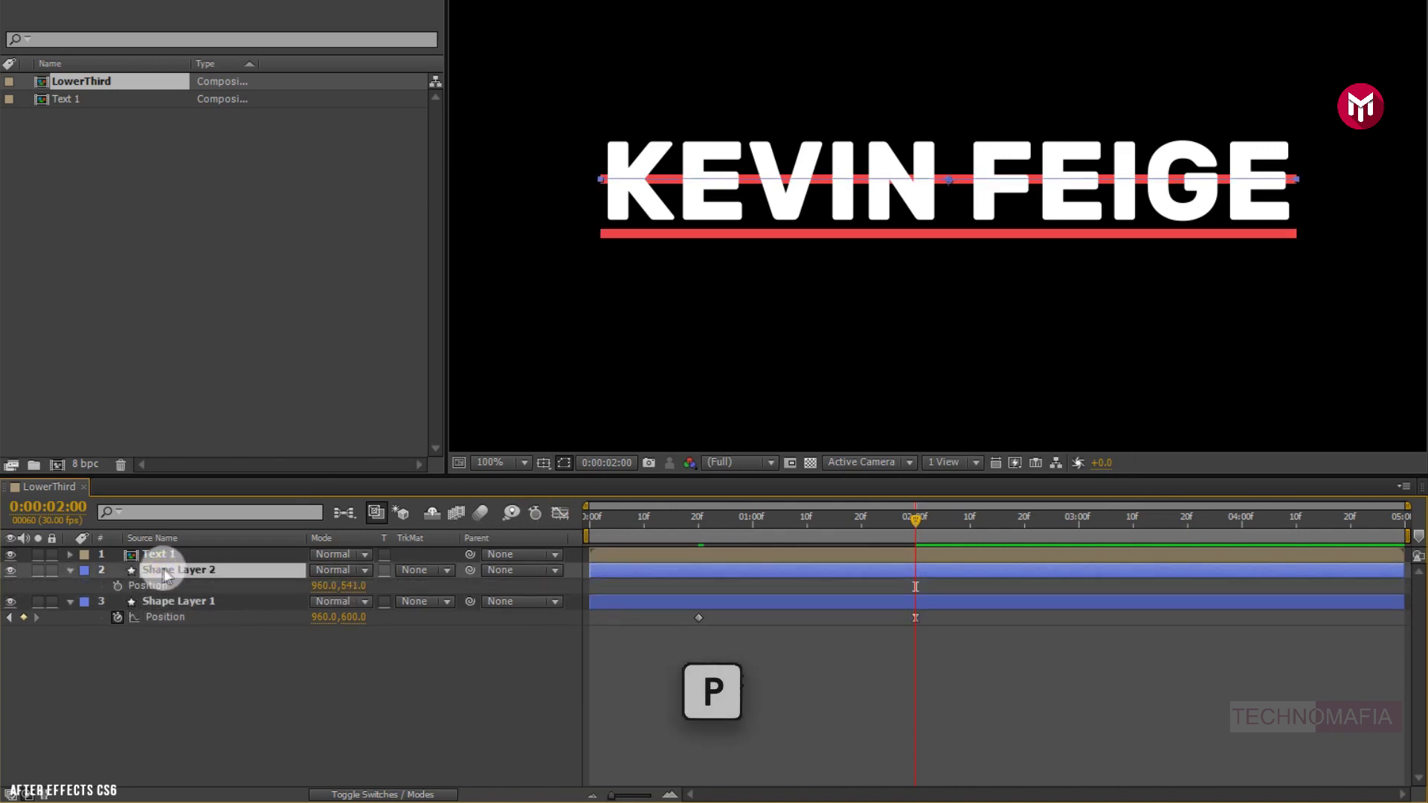
click(699, 524)
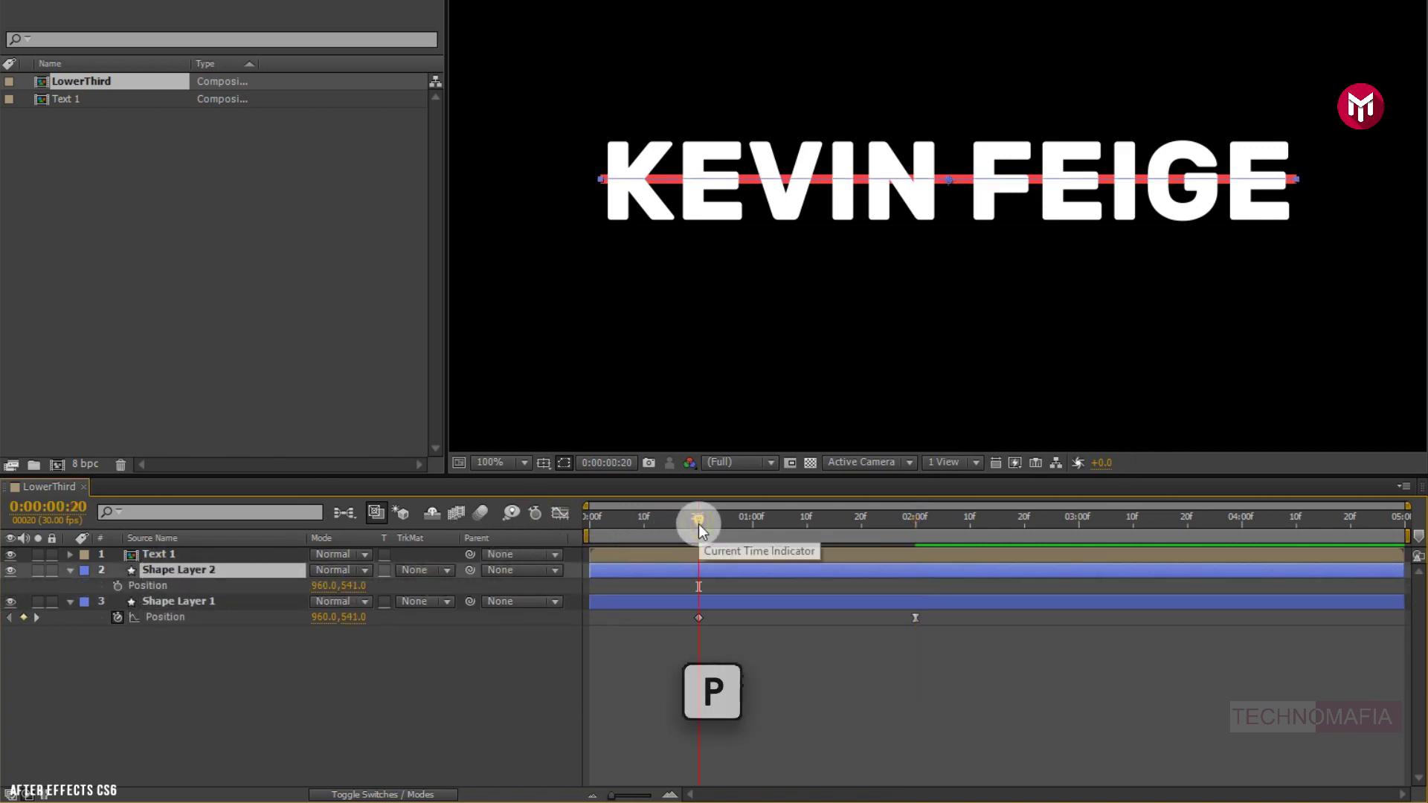
click(118, 585)
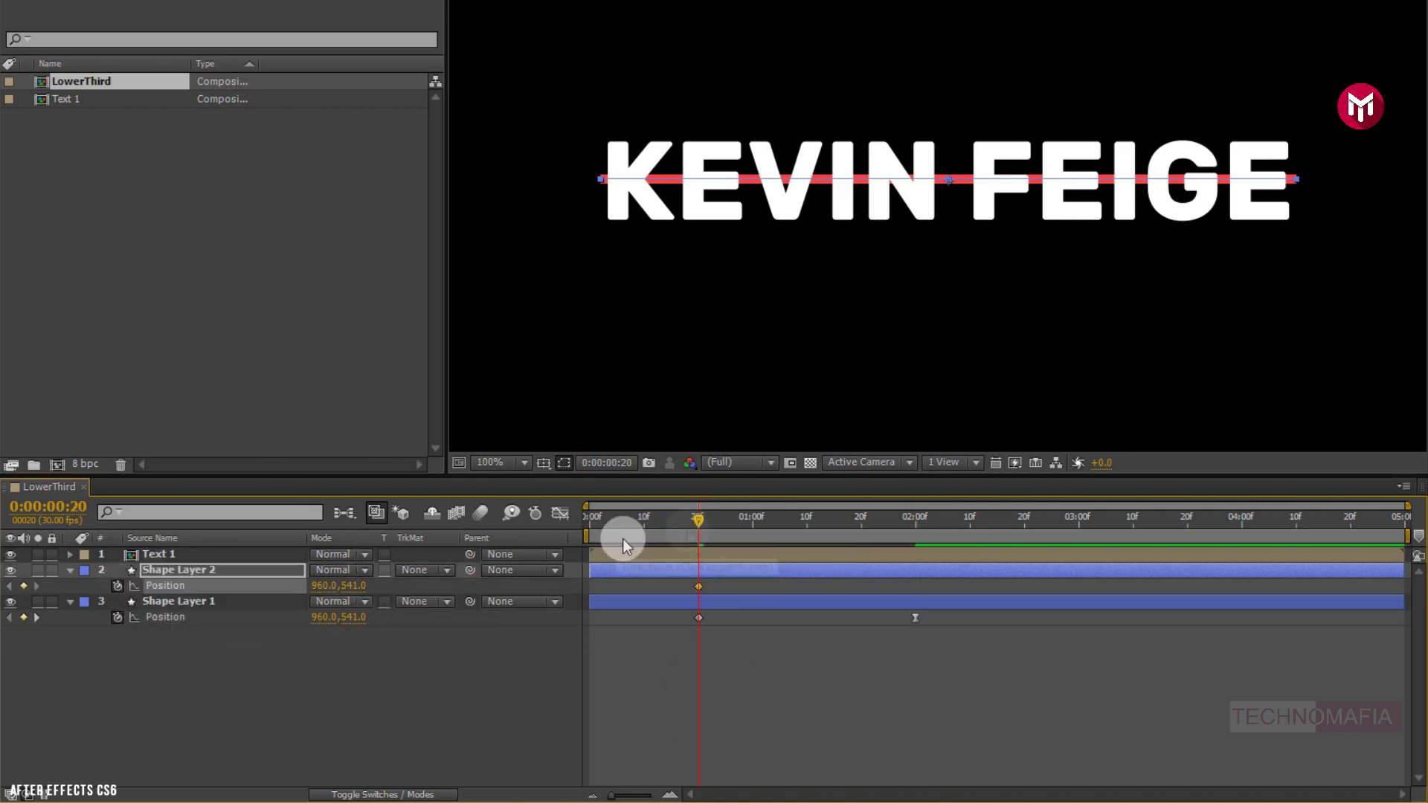
click(915, 518)
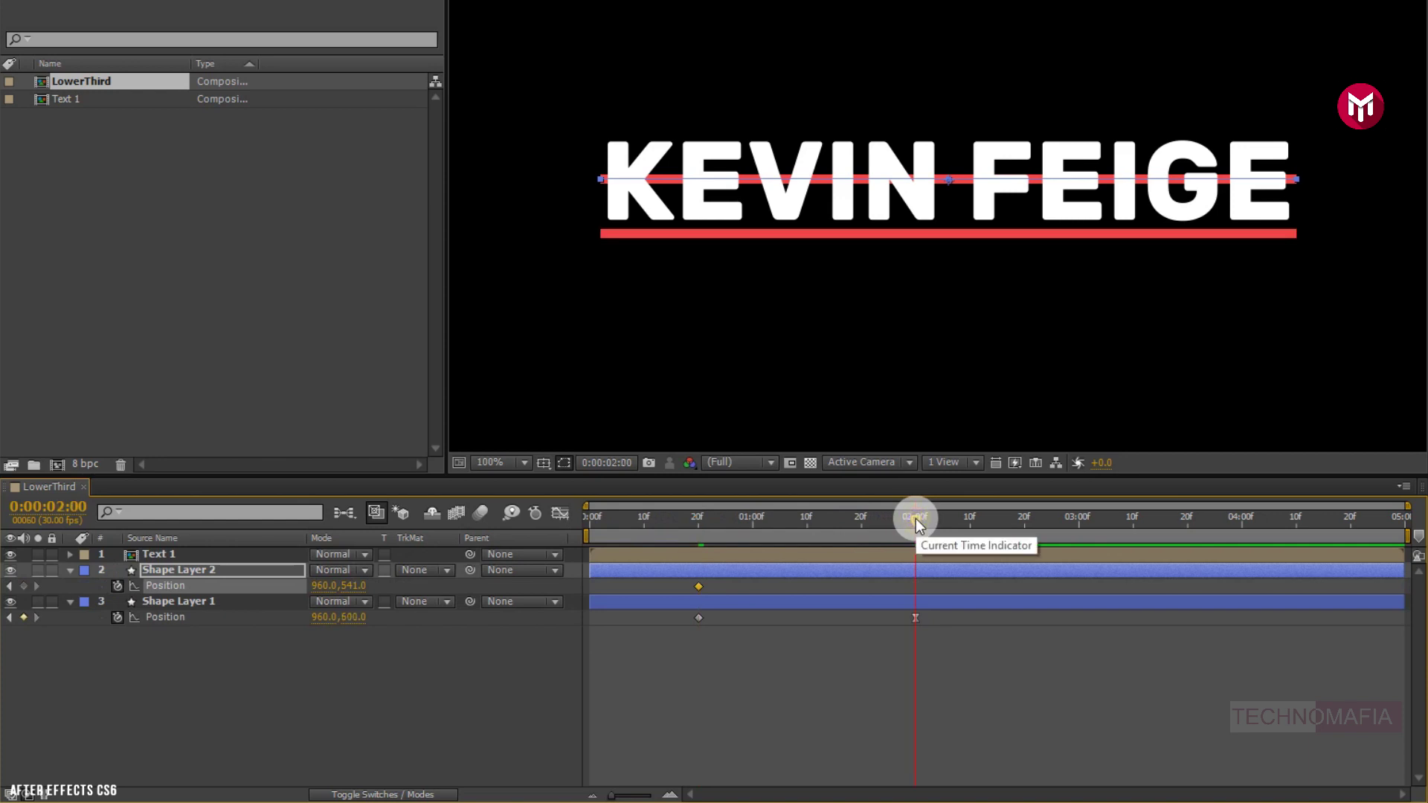
drag(352, 586, 307, 582)
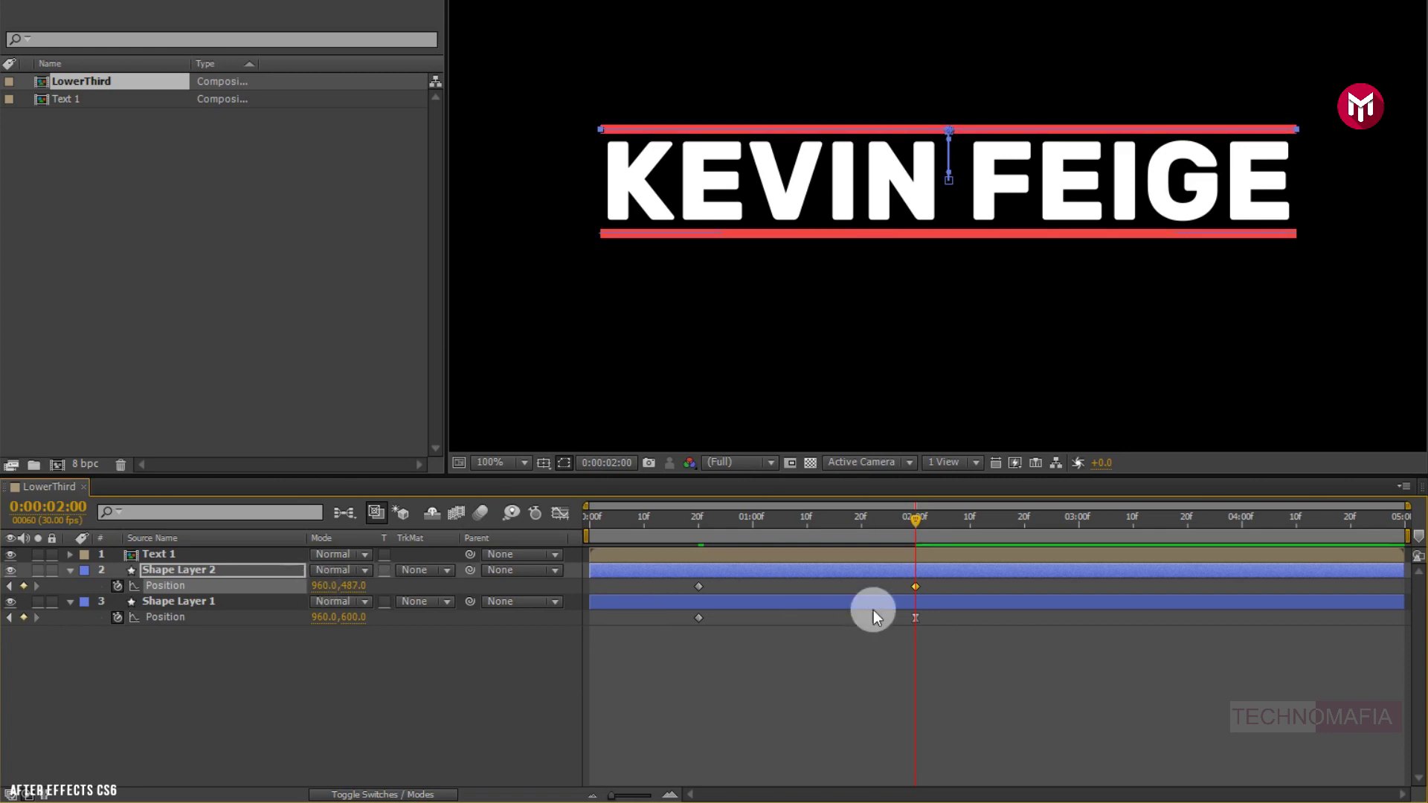
Apply Easy Ease to Shape Layer 2's Position keyframe at 0:00:02:00 and open its speed graph.
right_click(915, 587)
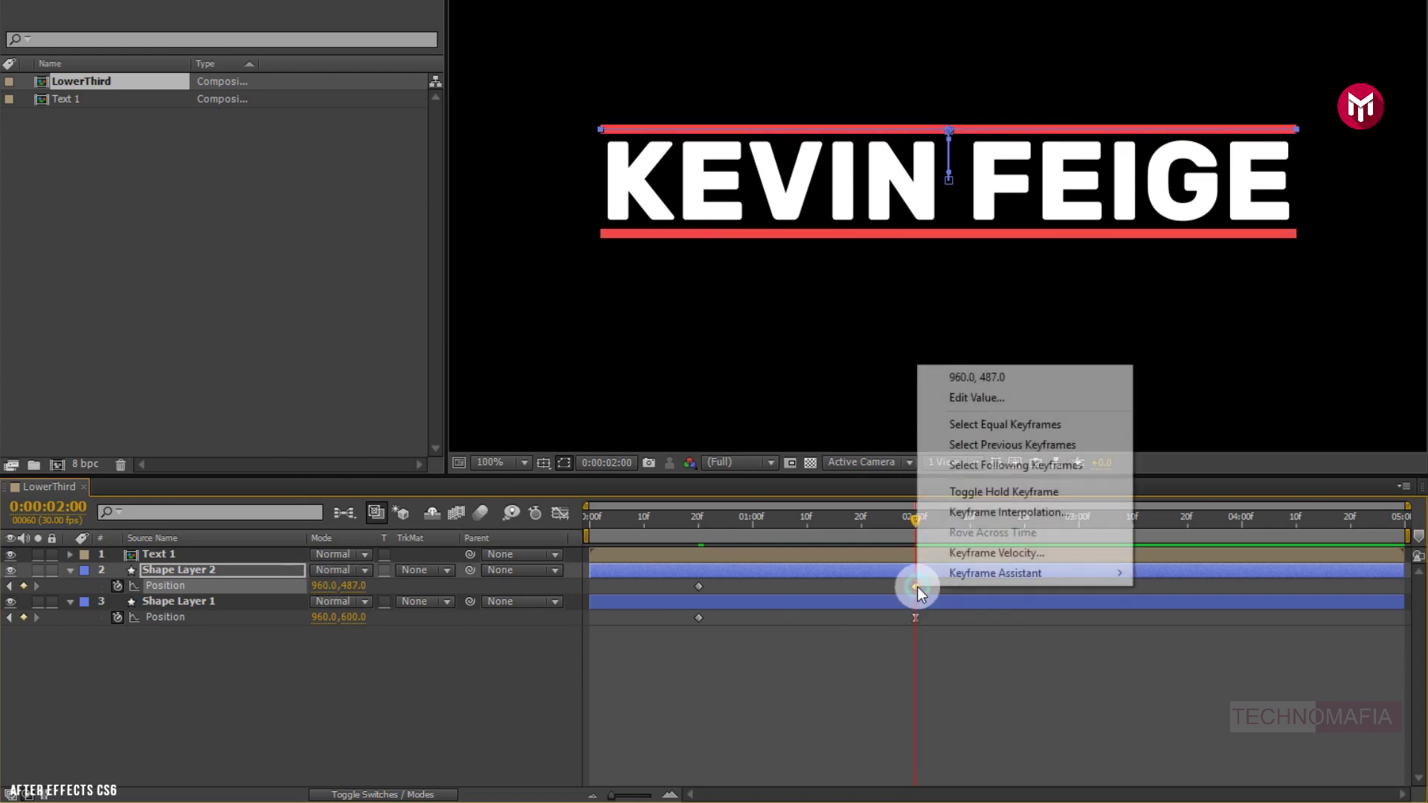
mouse_move(1086, 576)
click(1167, 612)
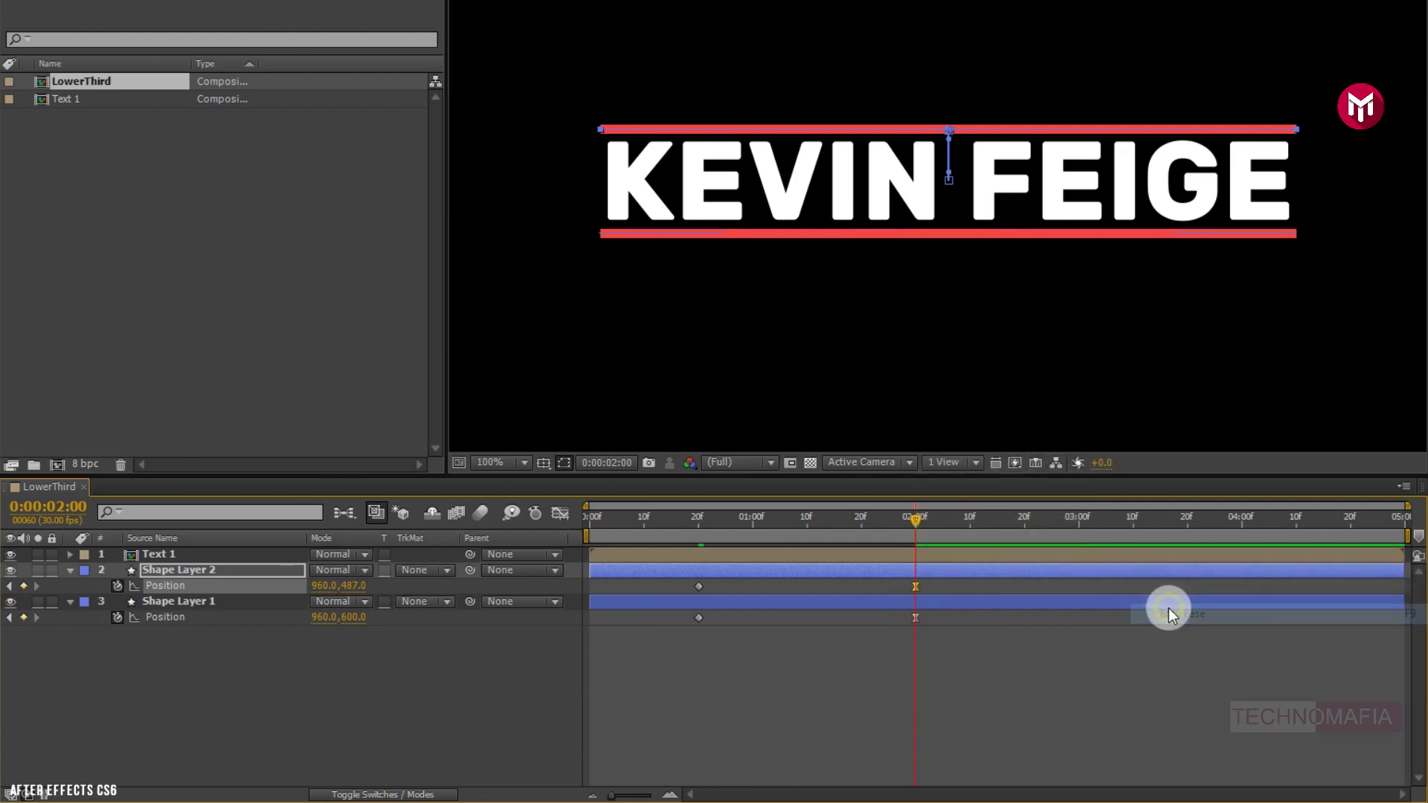
click(560, 513)
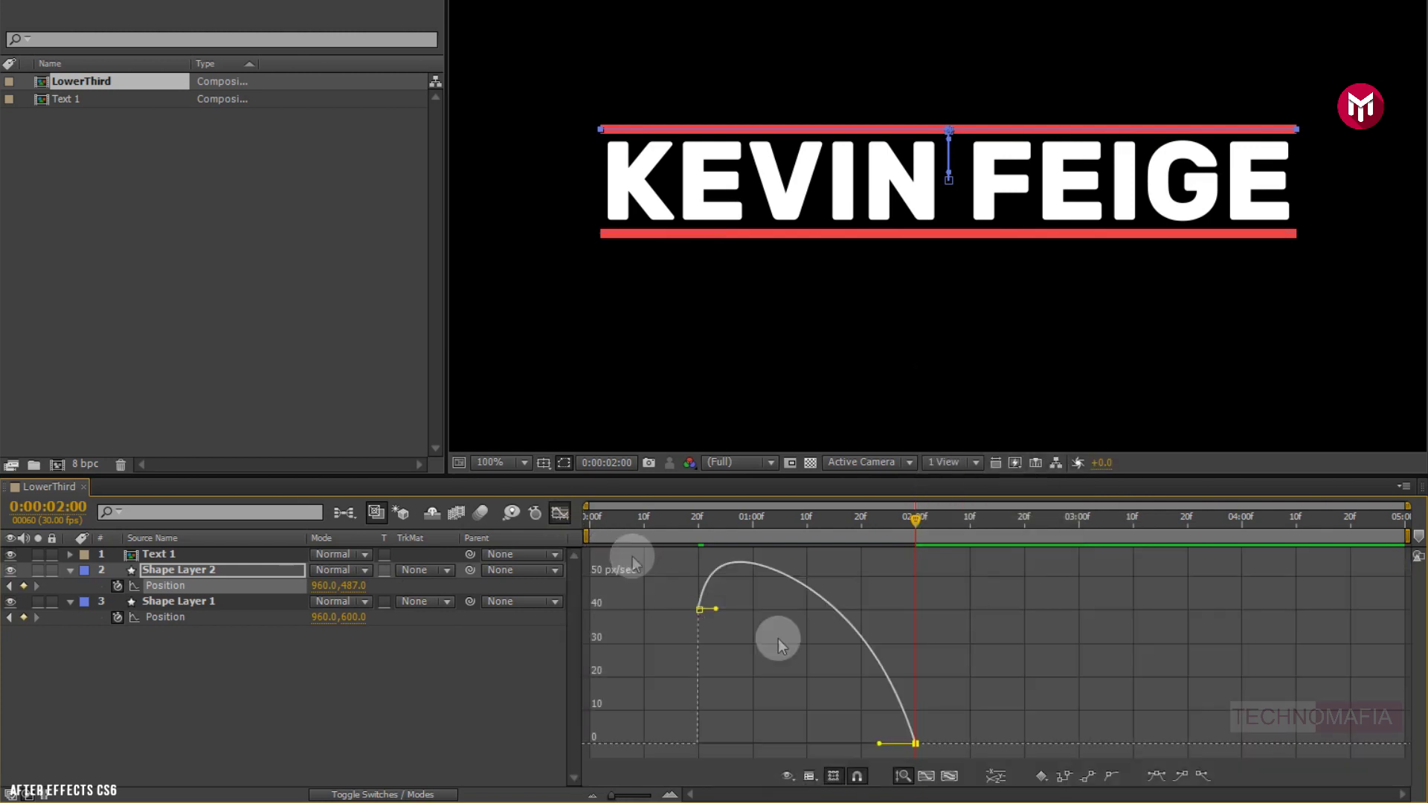
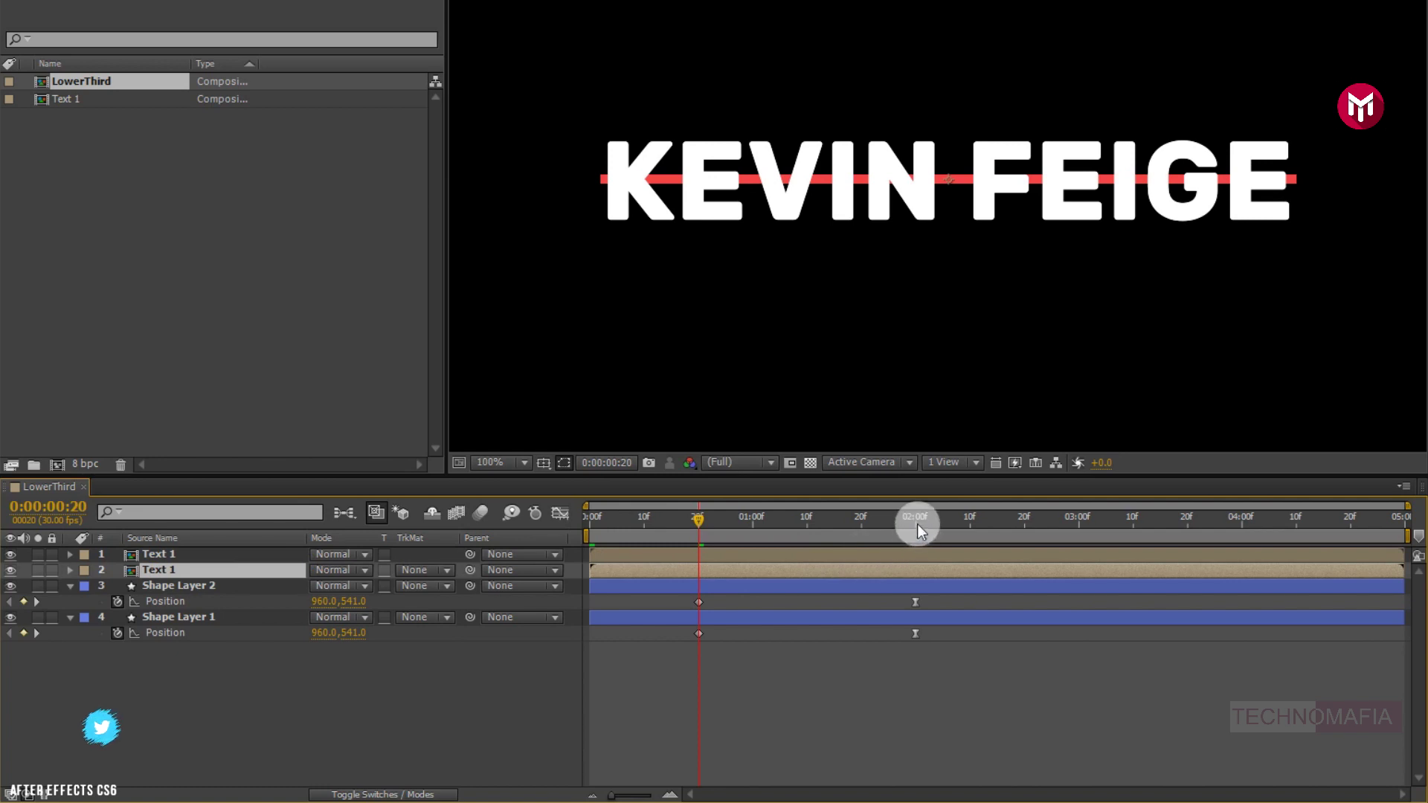
Animate the lower Text 1 layer (layer 2) with a Position keyframe at 0:00:02:00 and one at 0:00:00:20 set to 960, 489.
click(917, 523)
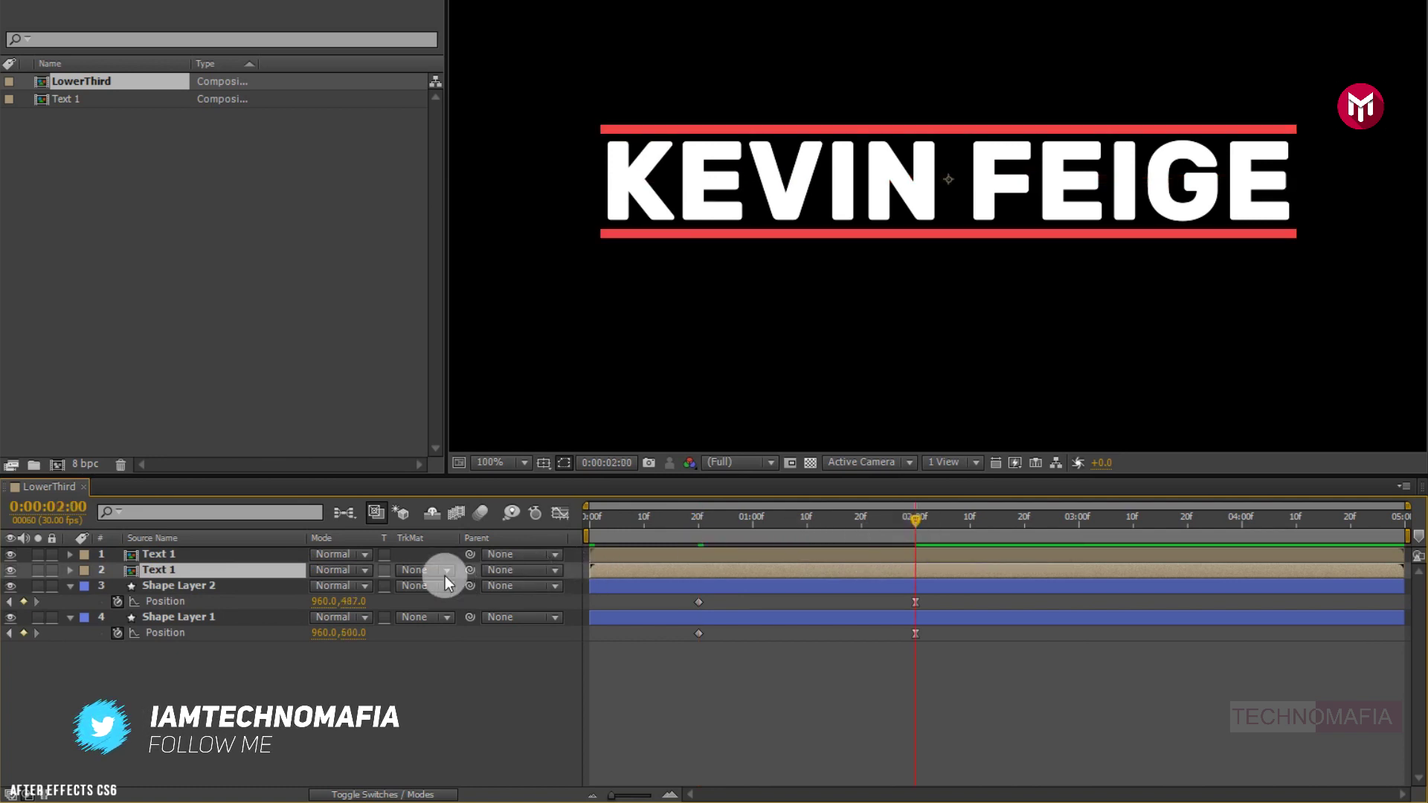
key(p)
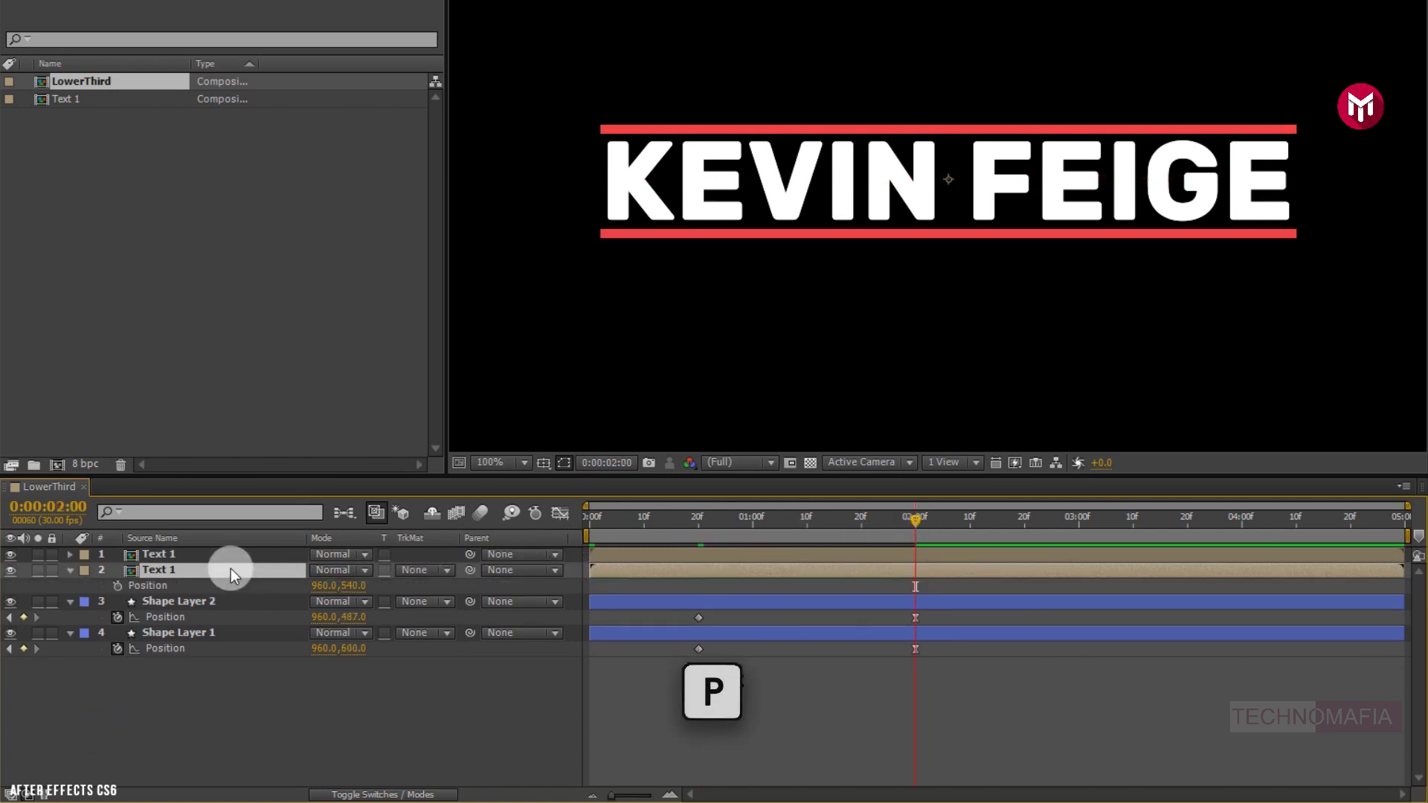
click(118, 586)
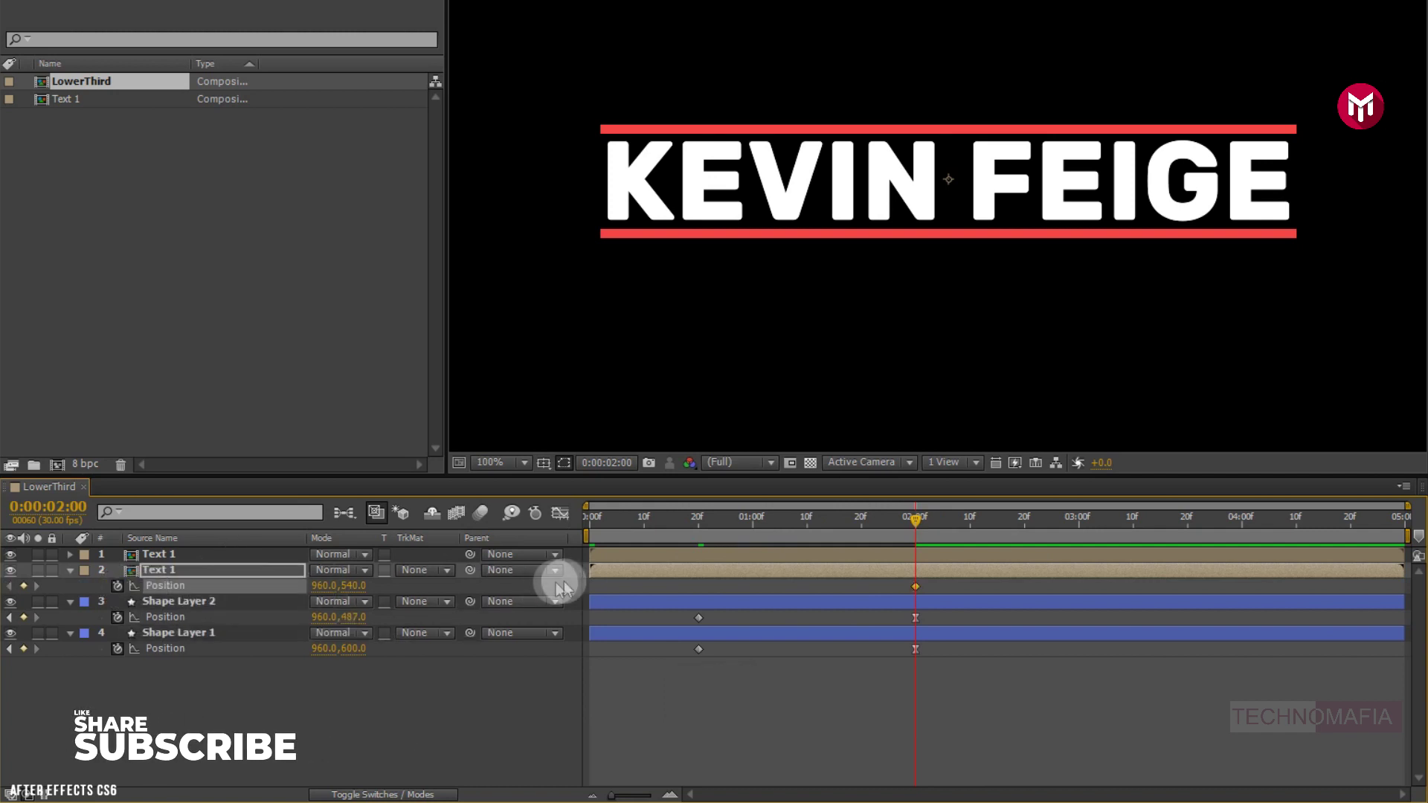
click(698, 519)
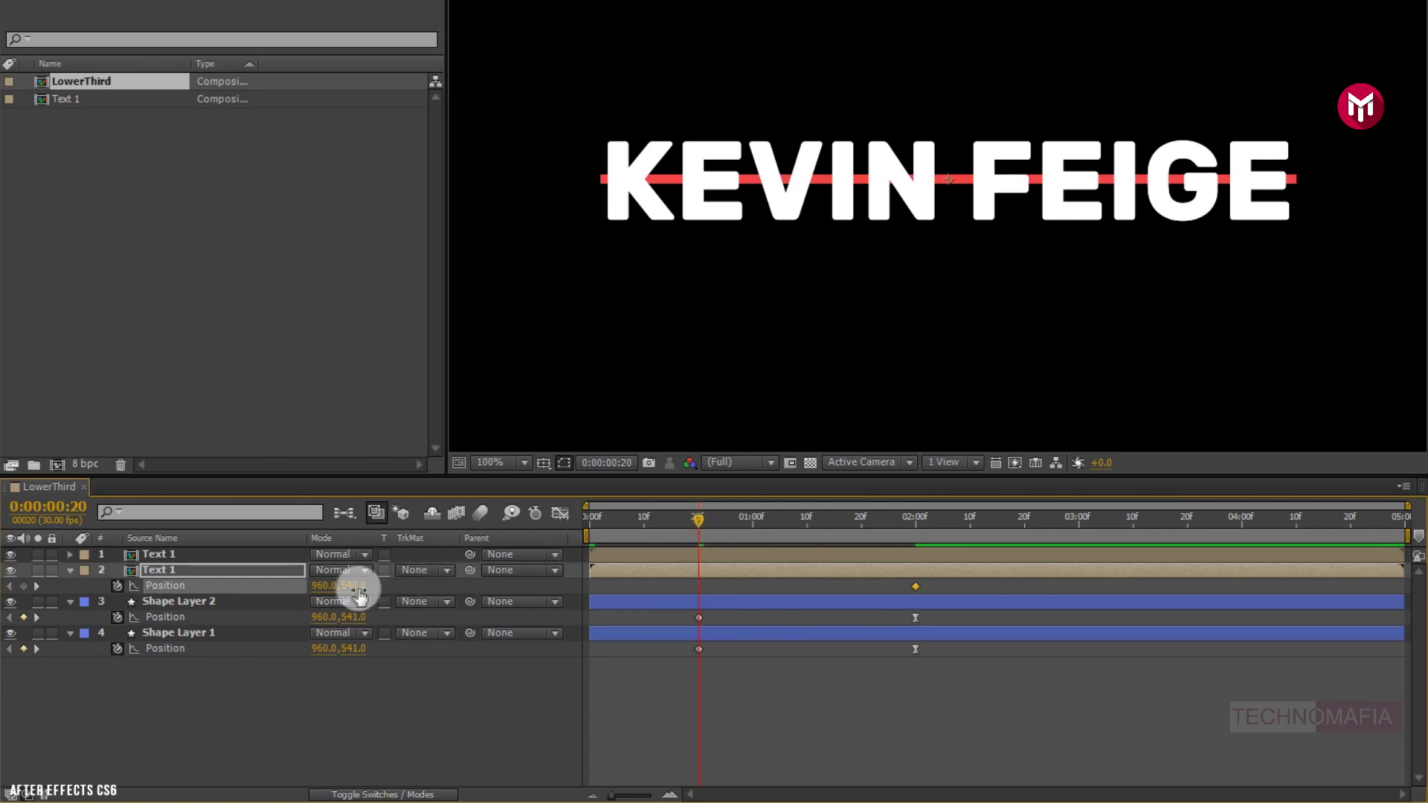
drag(354, 588, 308, 589)
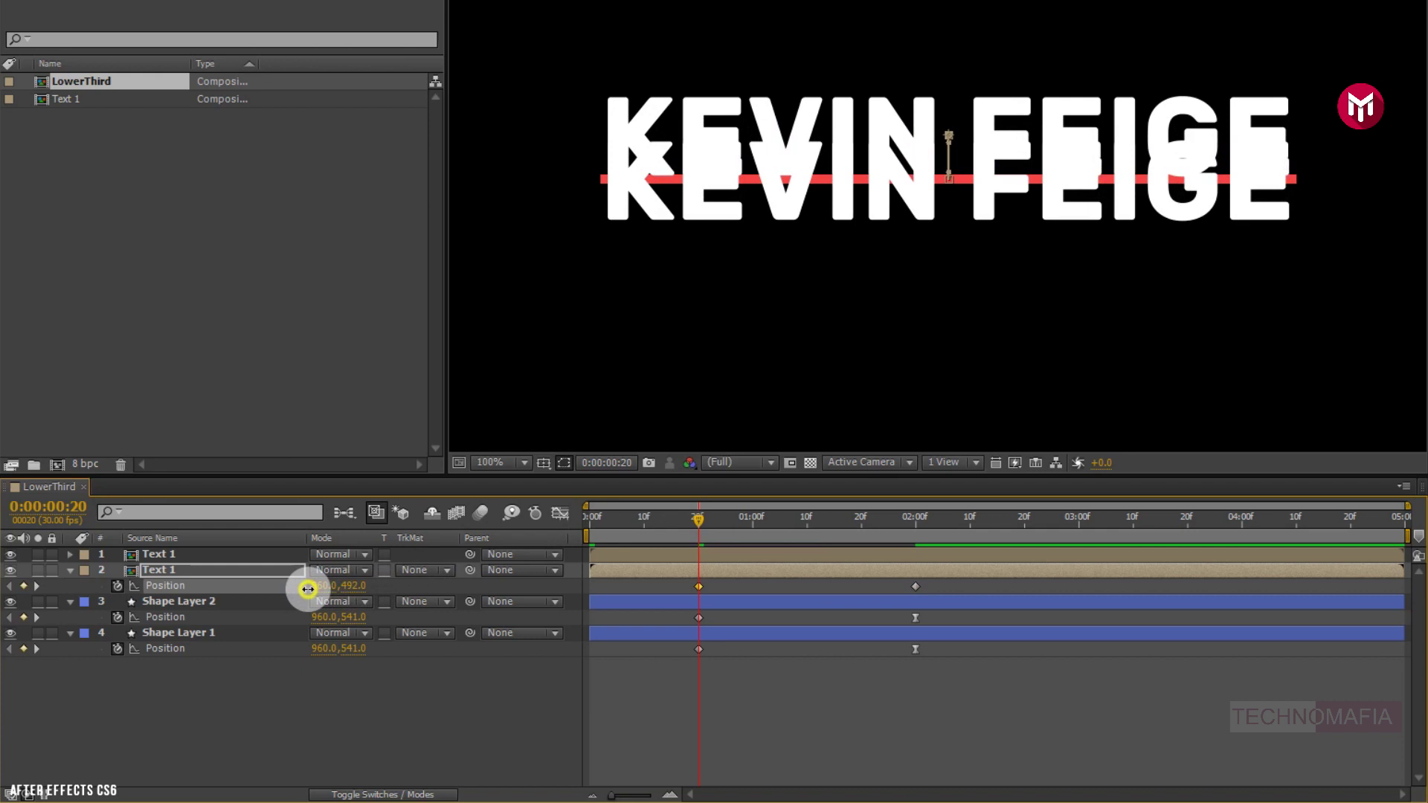
drag(308, 589, 305, 589)
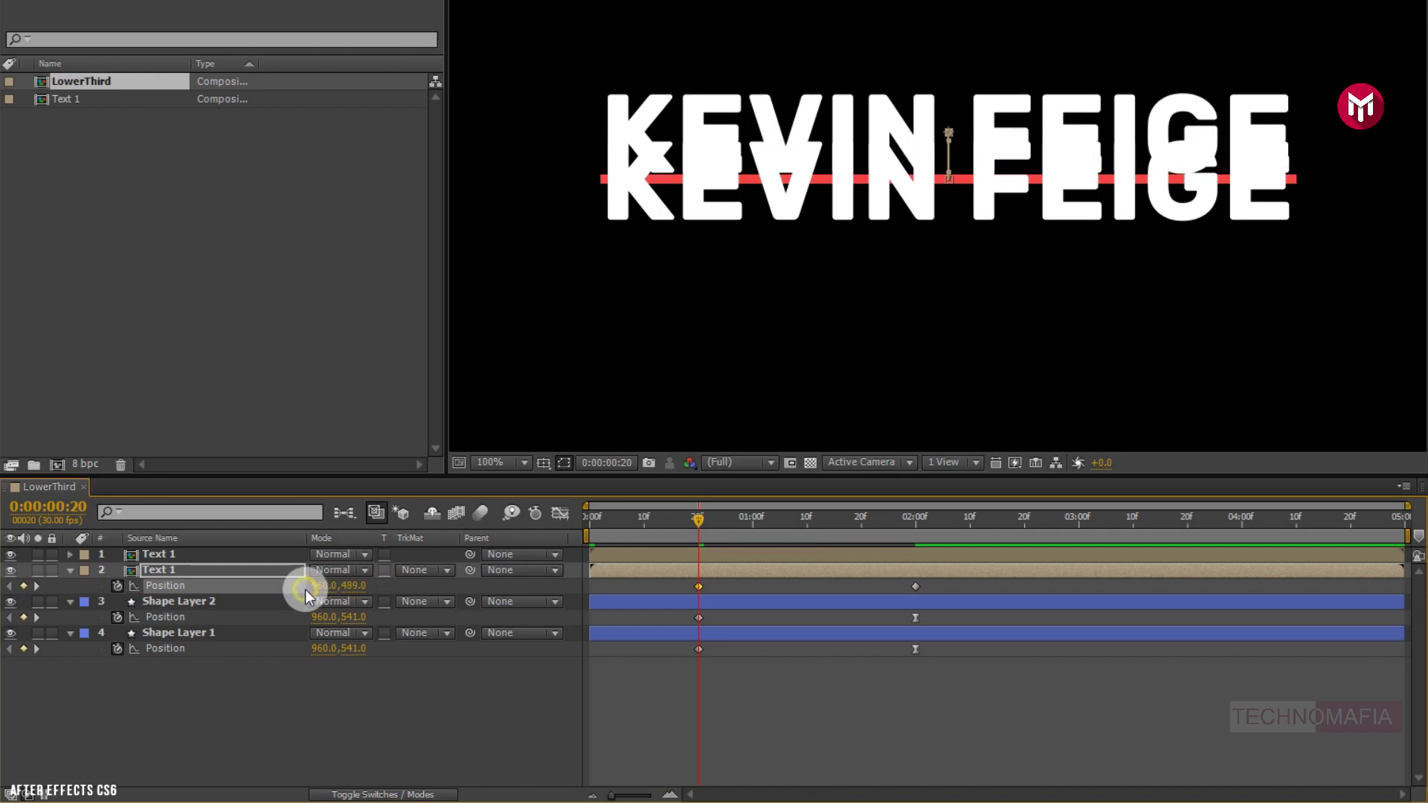
Animate the upper Text 1 layer (layer 1) with a Position keyframe at 0:00:02:00 and one at 0:00:00:20 set to 960, 589.
click(157, 556)
key(p)
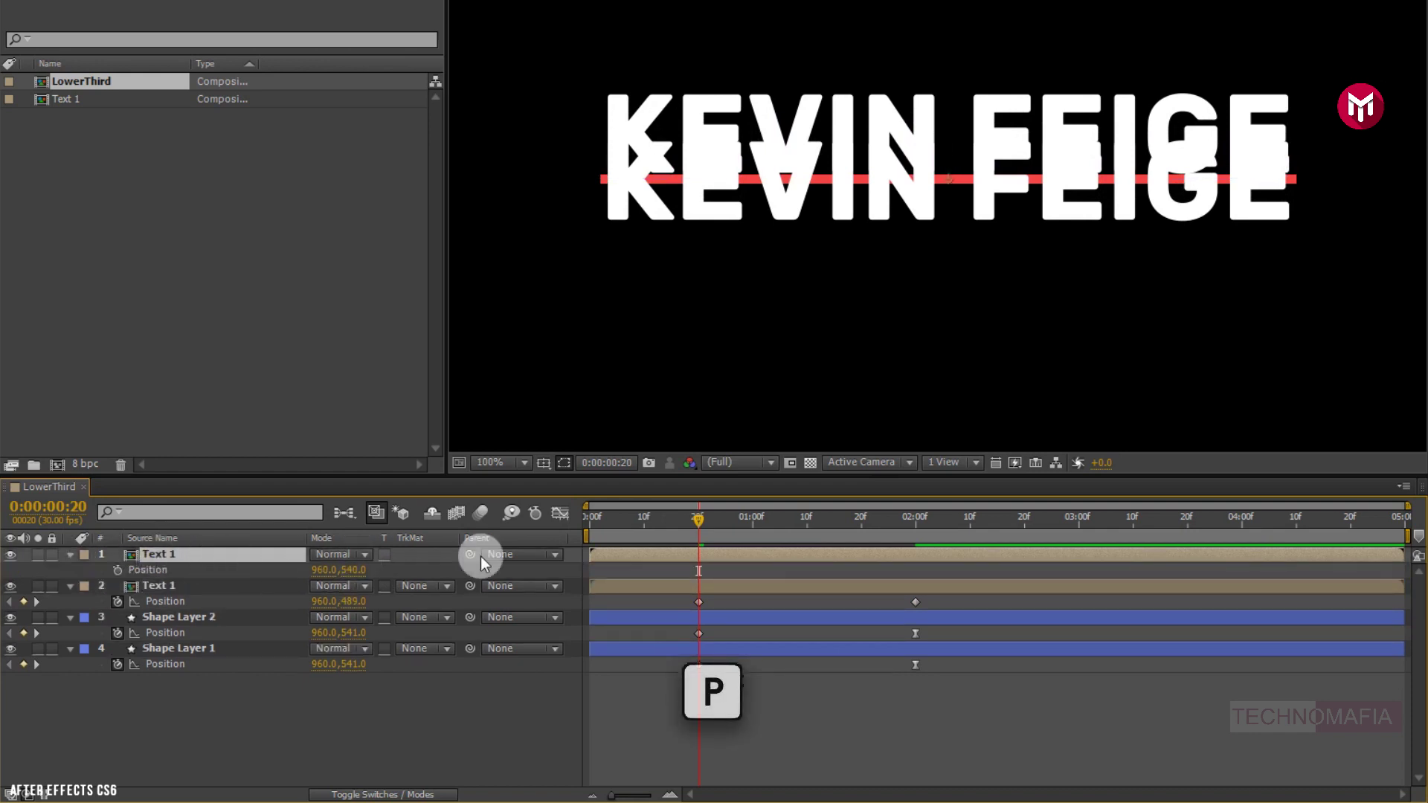
click(915, 520)
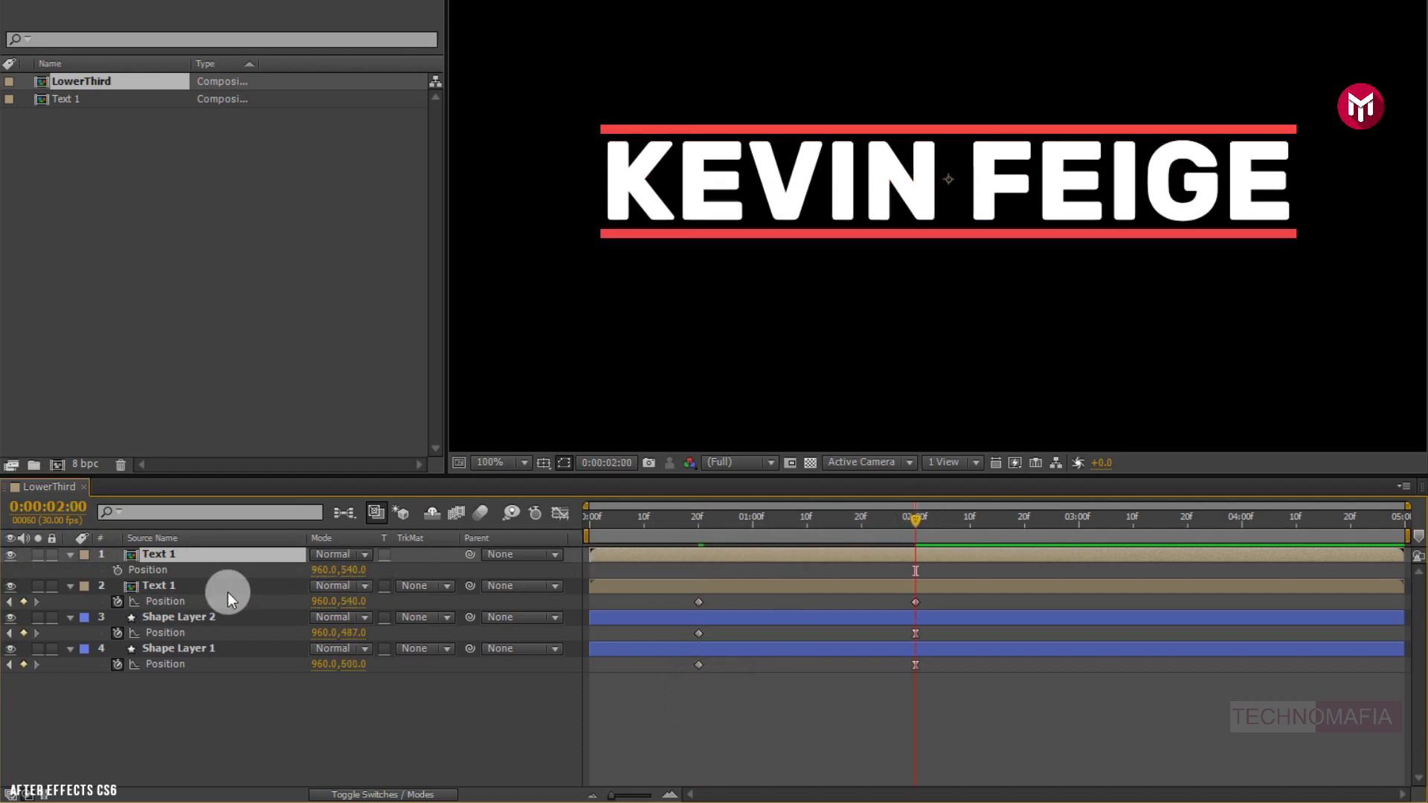
click(117, 572)
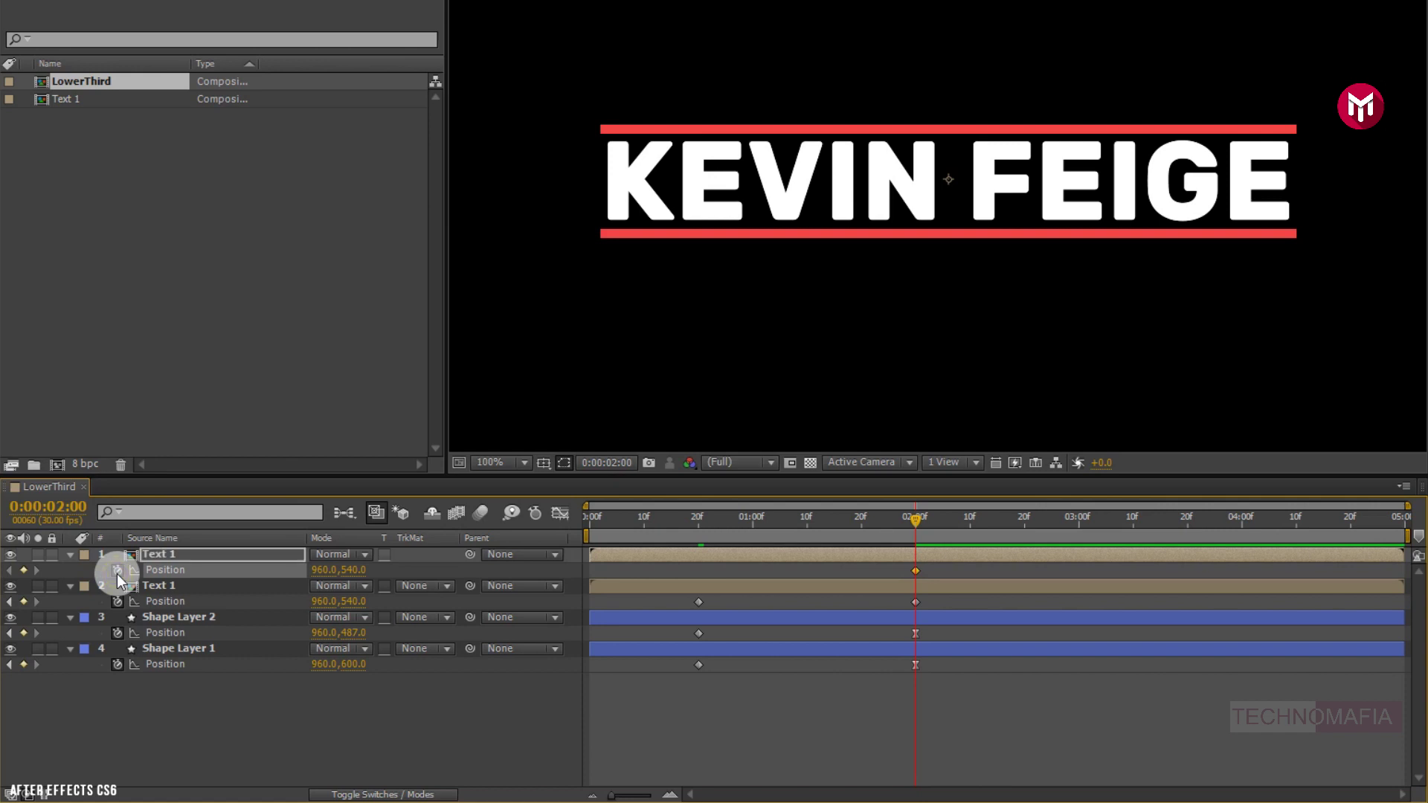
click(697, 518)
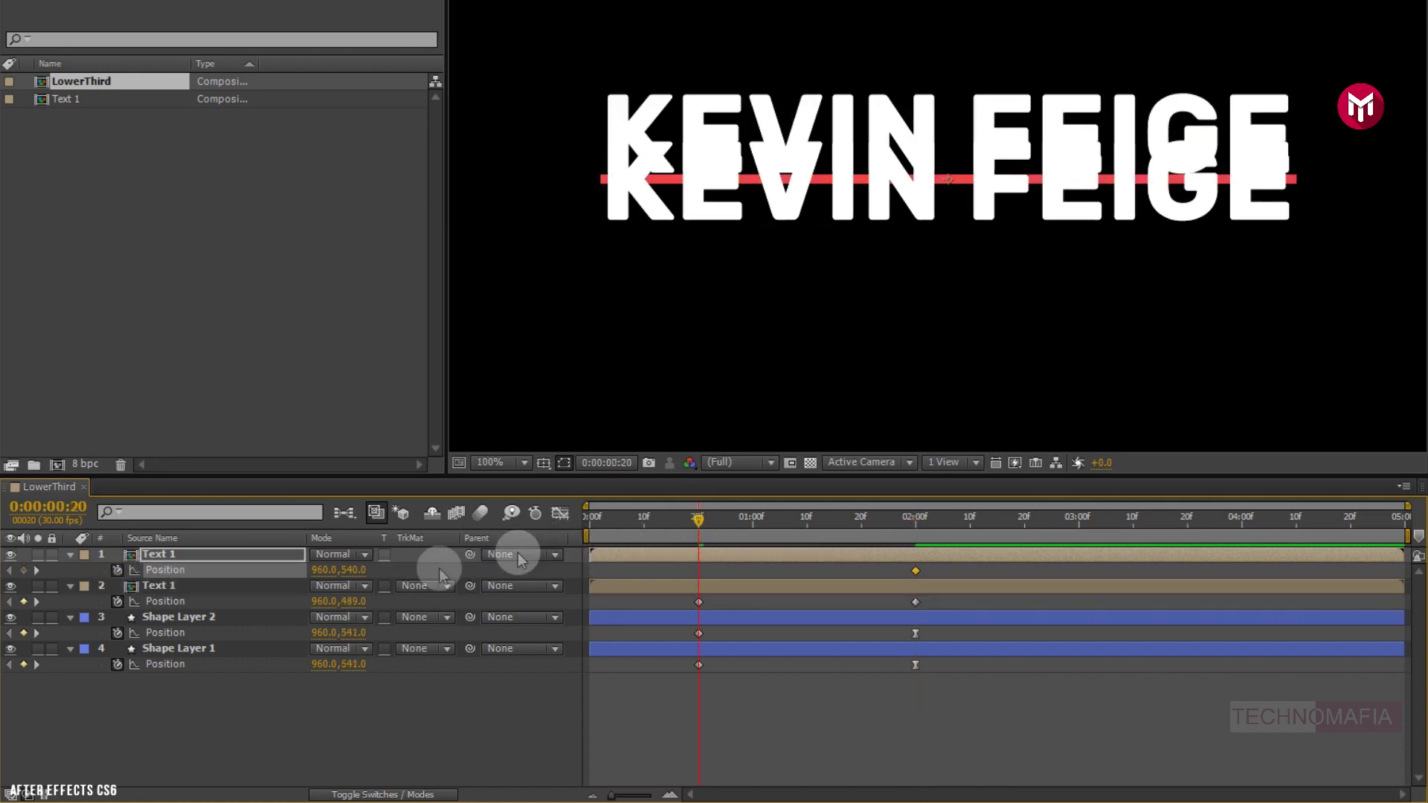
drag(359, 572, 396, 571)
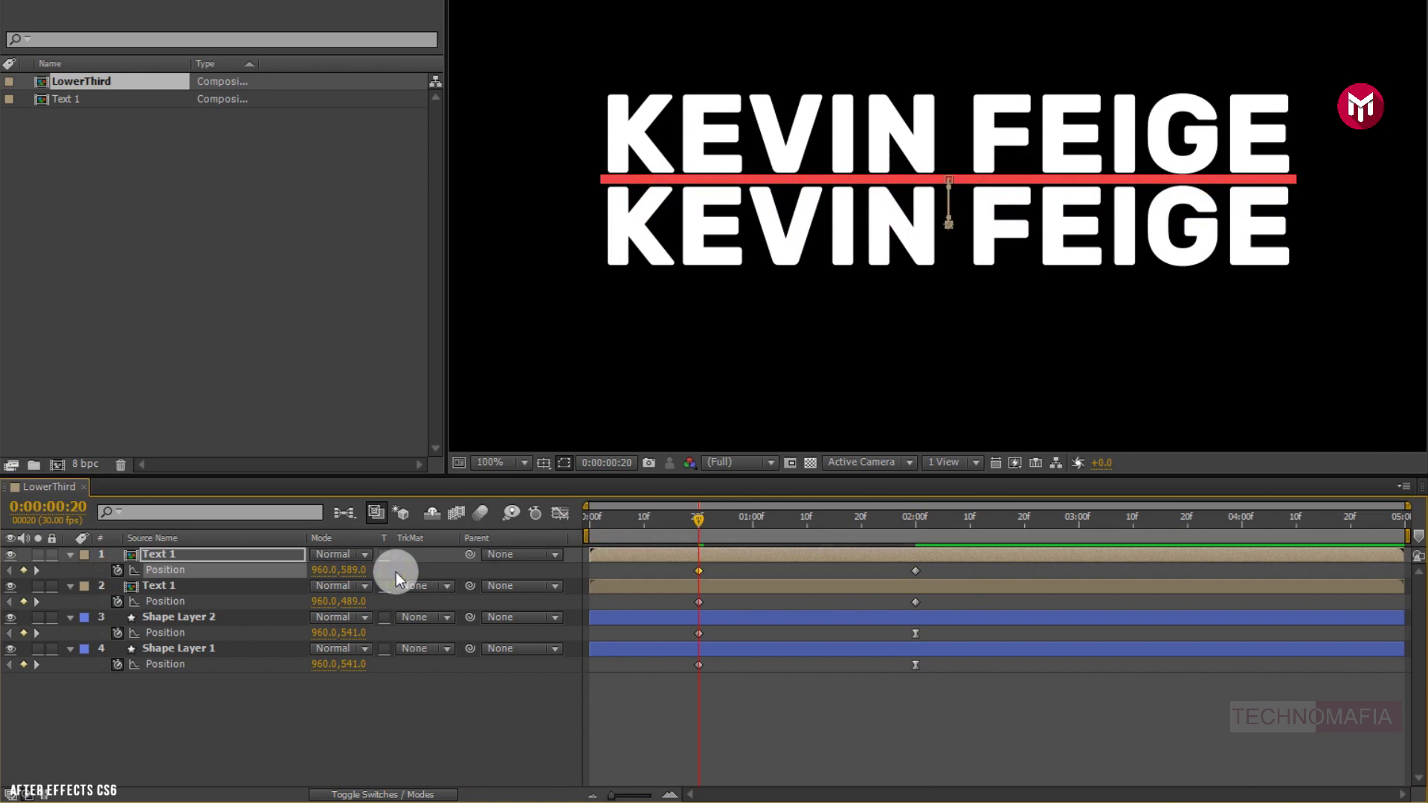
Apply Easy Ease to both Text 1 layers' Position keyframes at 0:00:02:00 and reshape their speed curves to start fast and slow down gradually.
drag(945, 571, 901, 610)
right_click(916, 603)
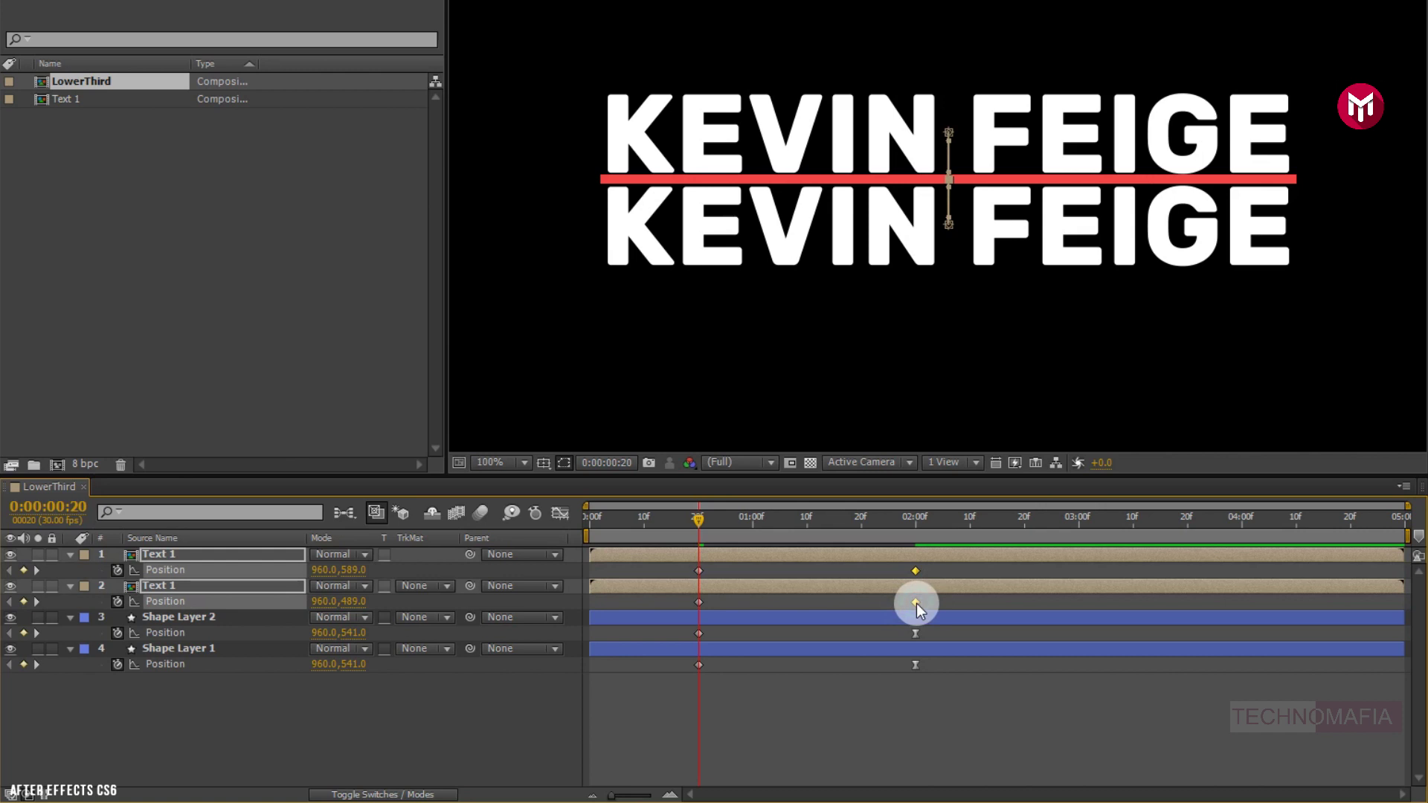
mouse_move(958, 591)
click(1149, 632)
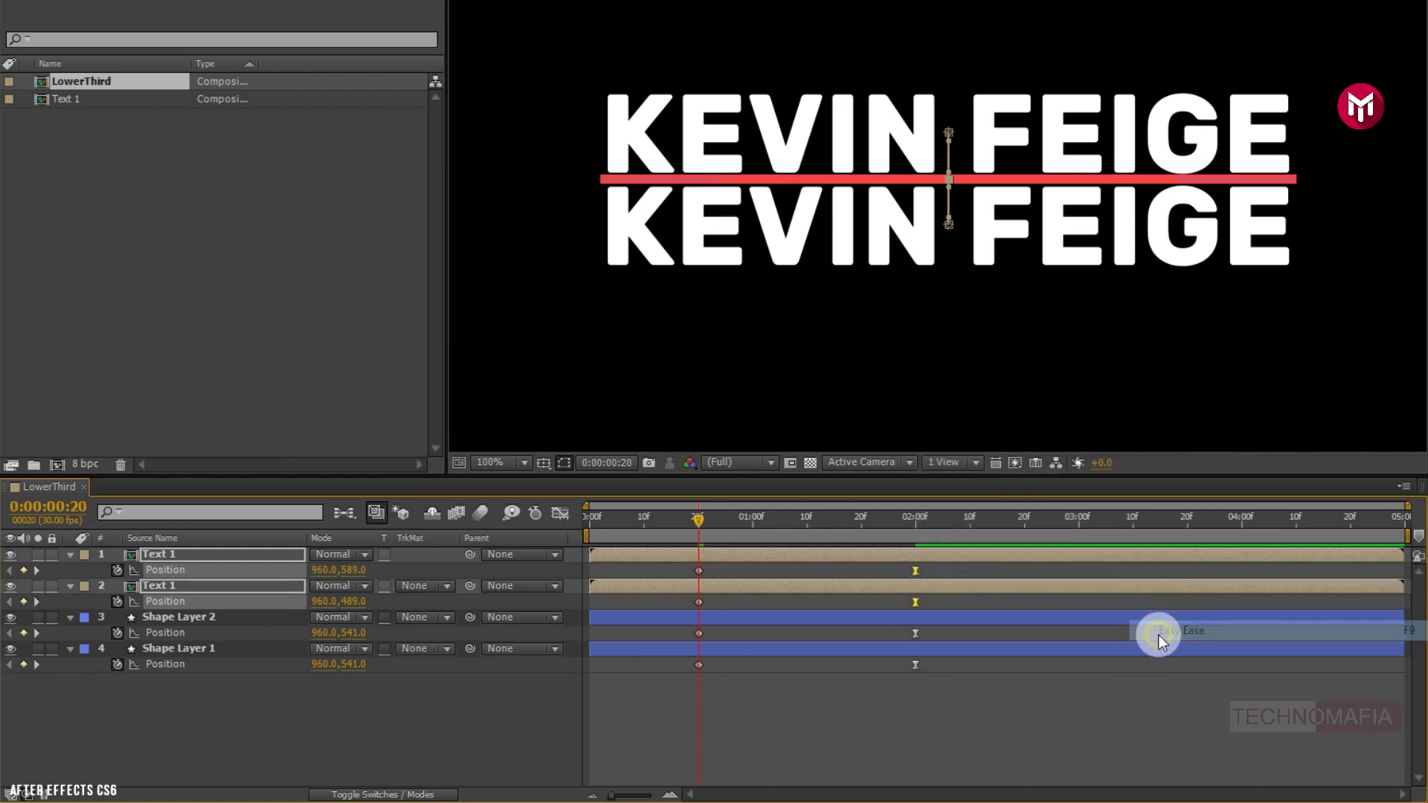
click(562, 513)
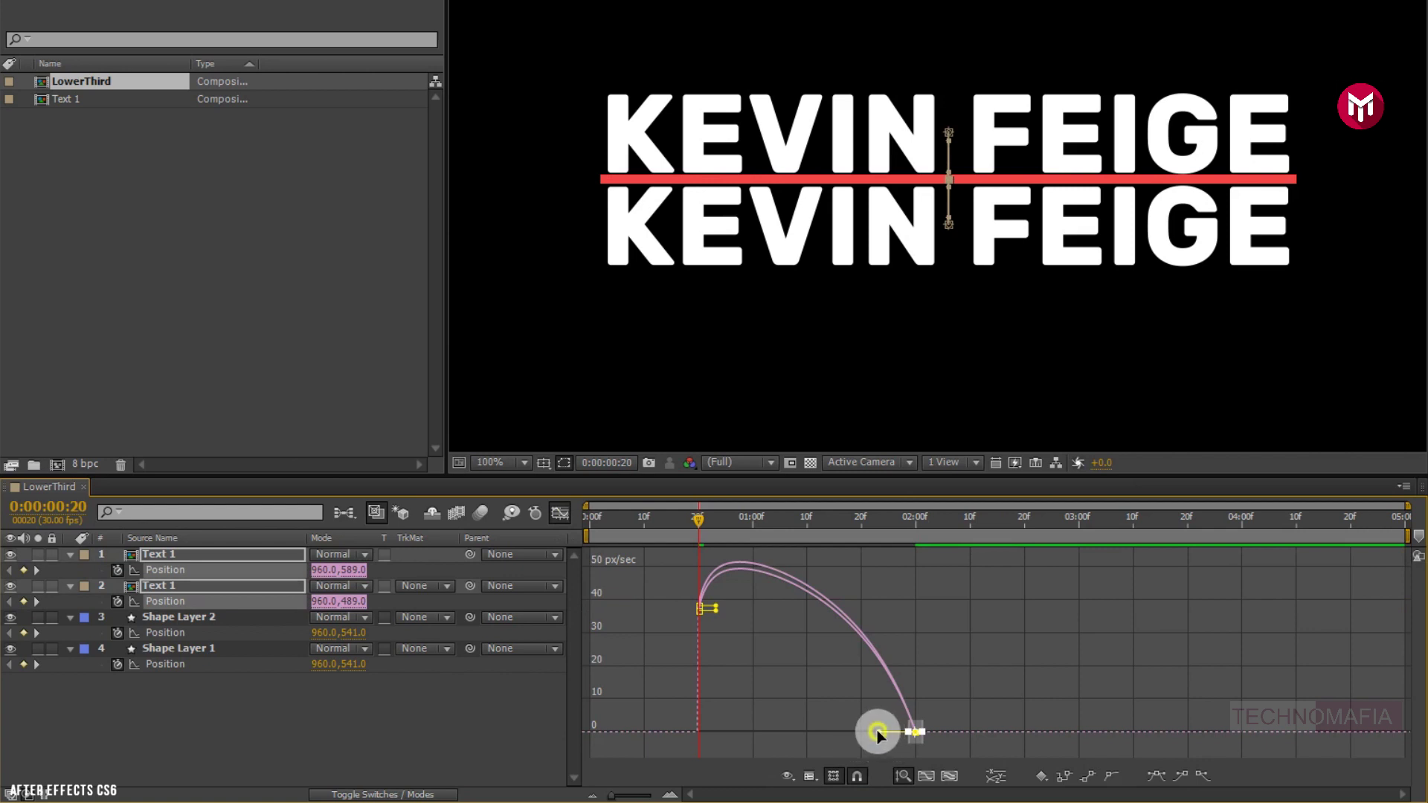
drag(878, 735, 831, 735)
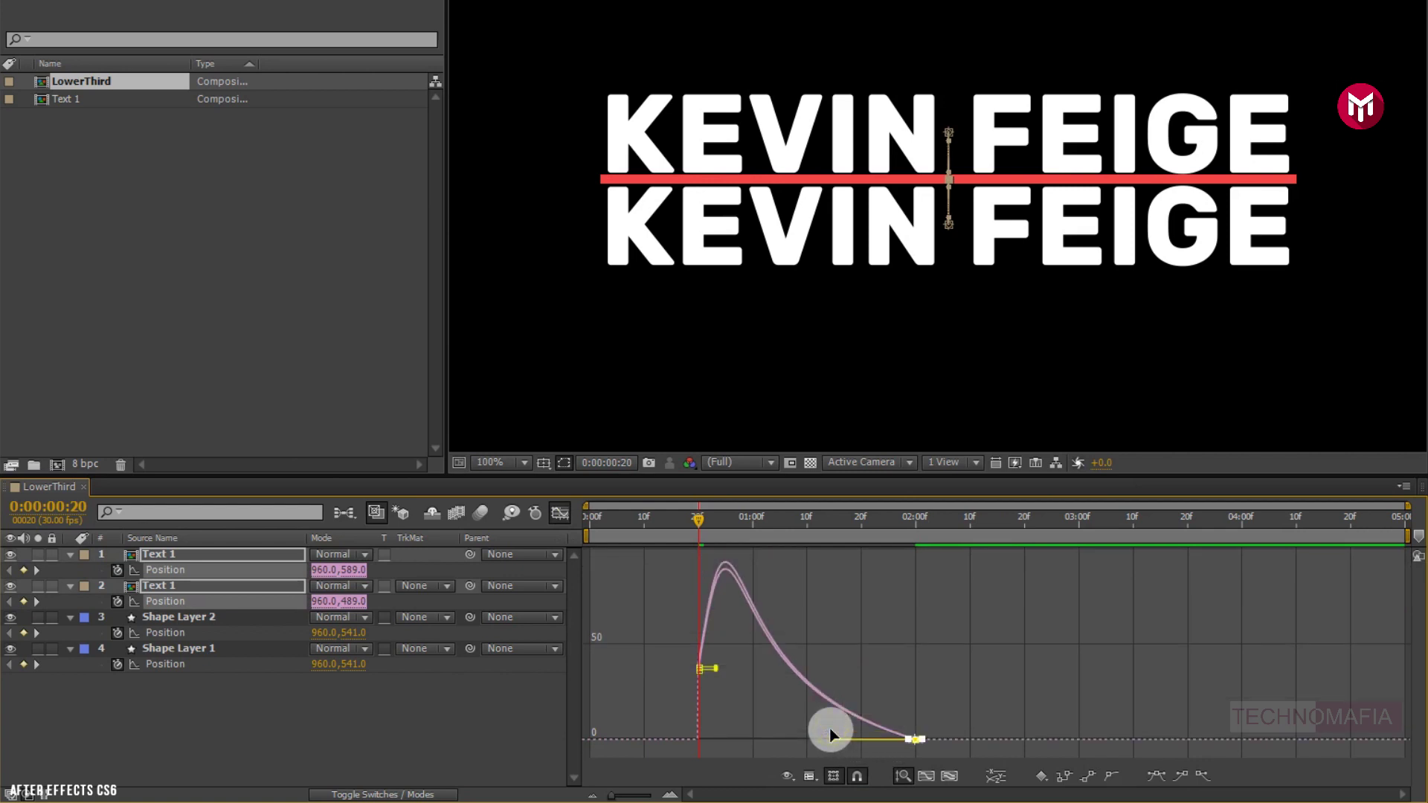
click(561, 513)
Set the preview resolution to Half and play the animation from the start of the composition.
click(721, 467)
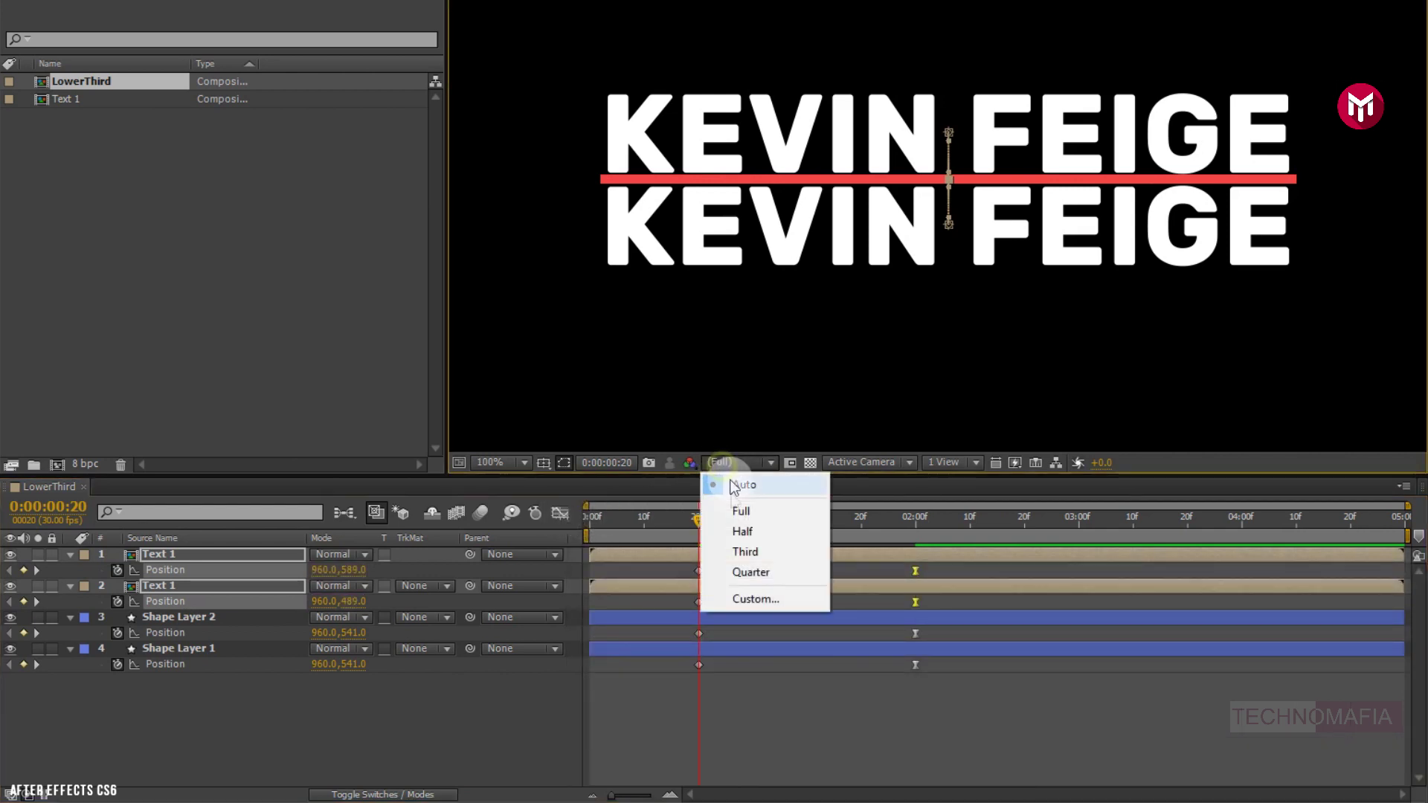
click(733, 528)
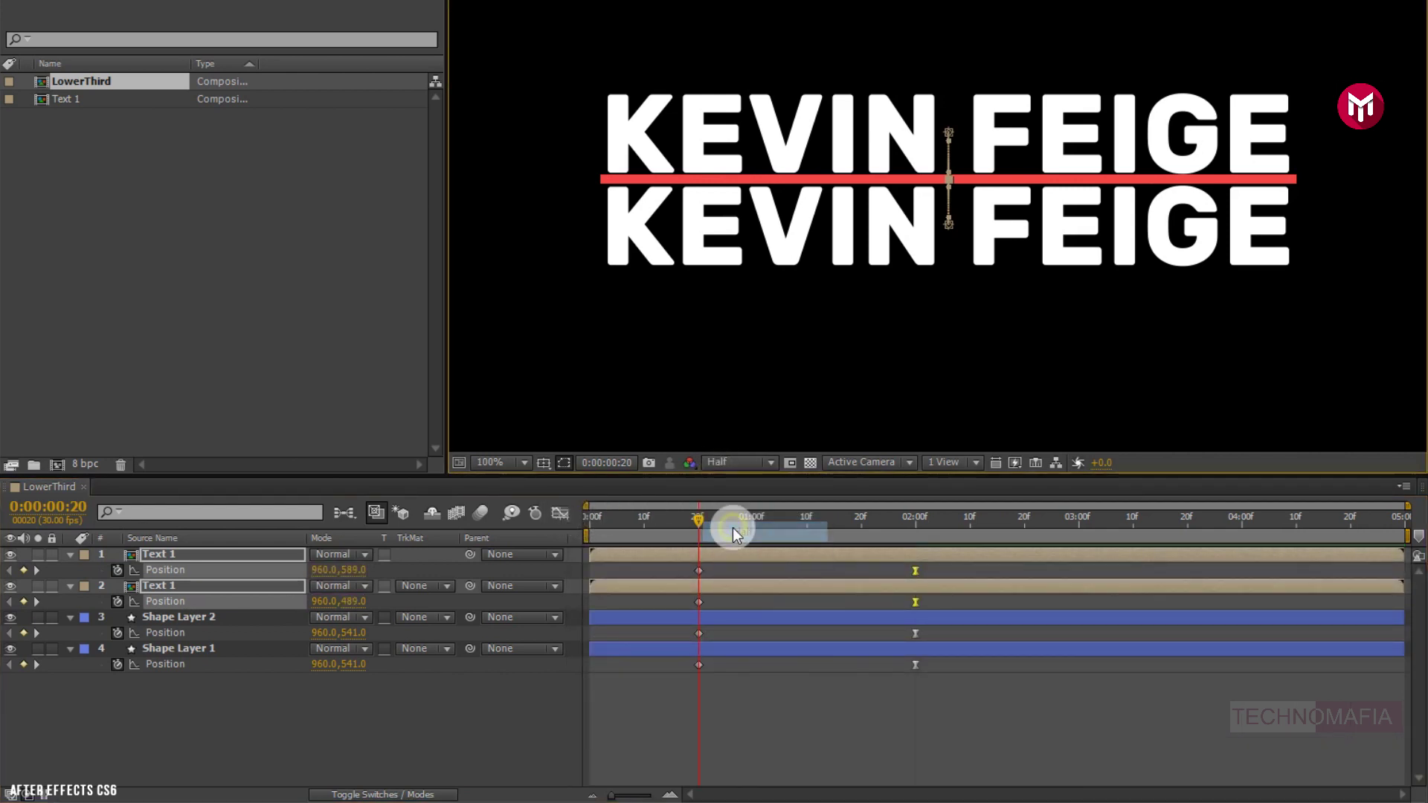
click(590, 519)
key(space)
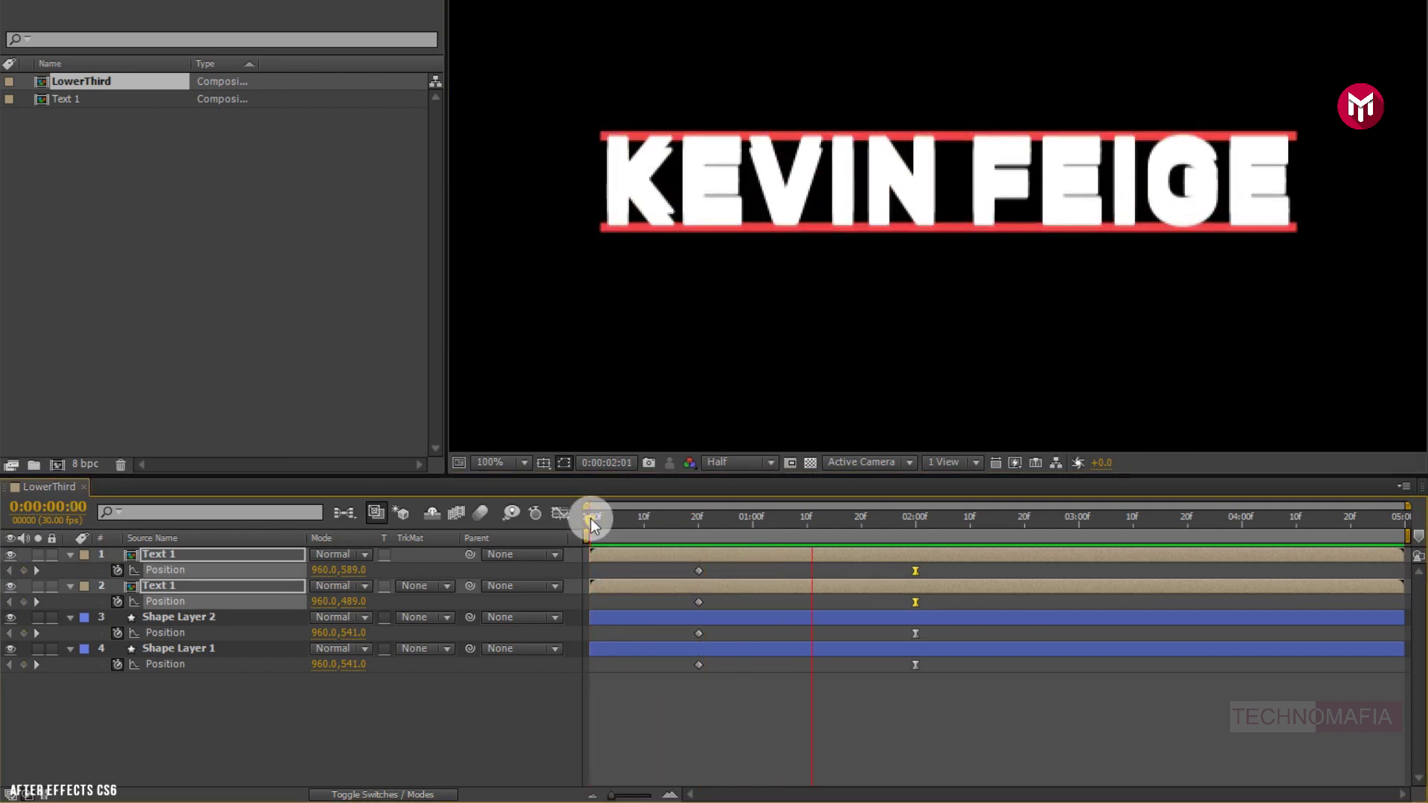
key(space)
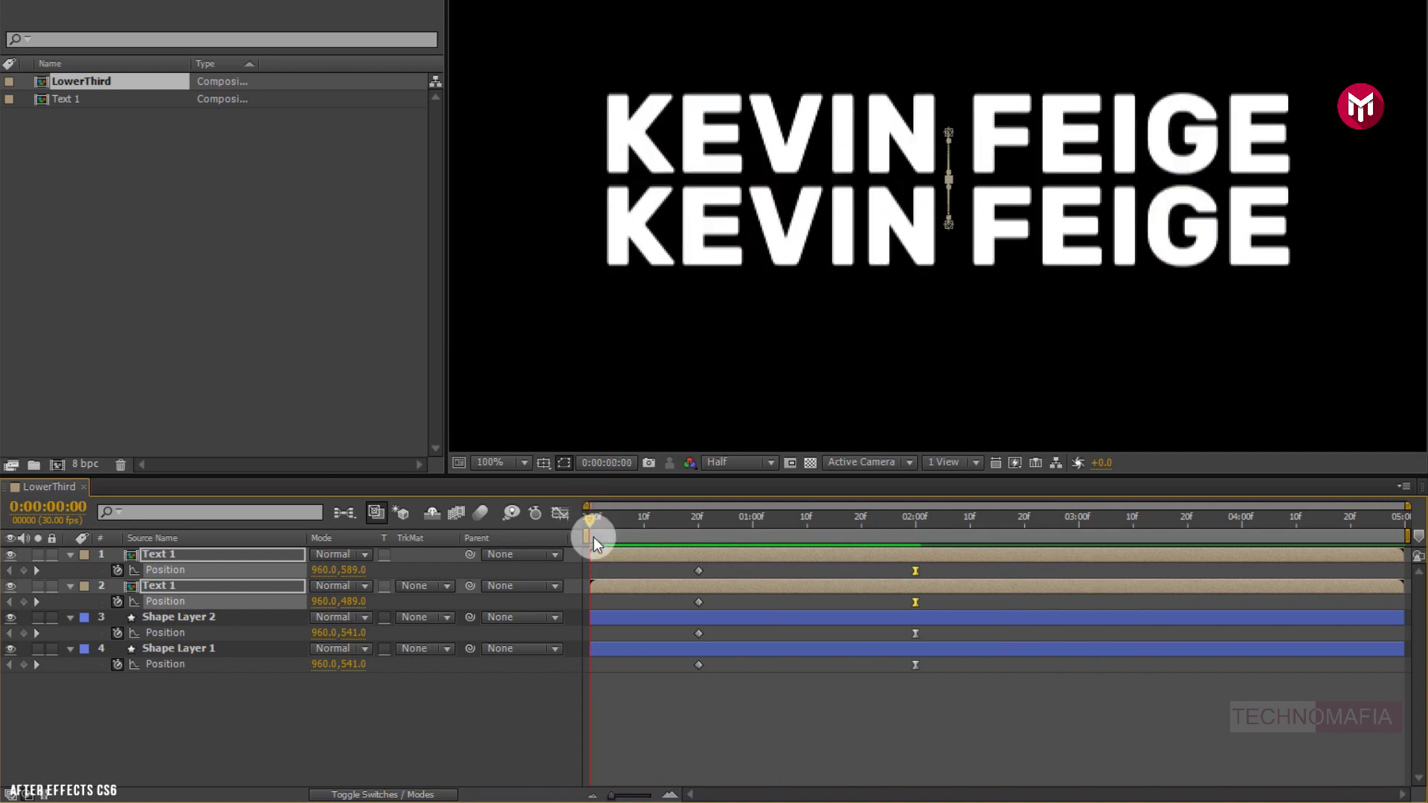
Collapse the Position properties of both Text 1 layers and both shape layers.
click(70, 555)
click(88, 653)
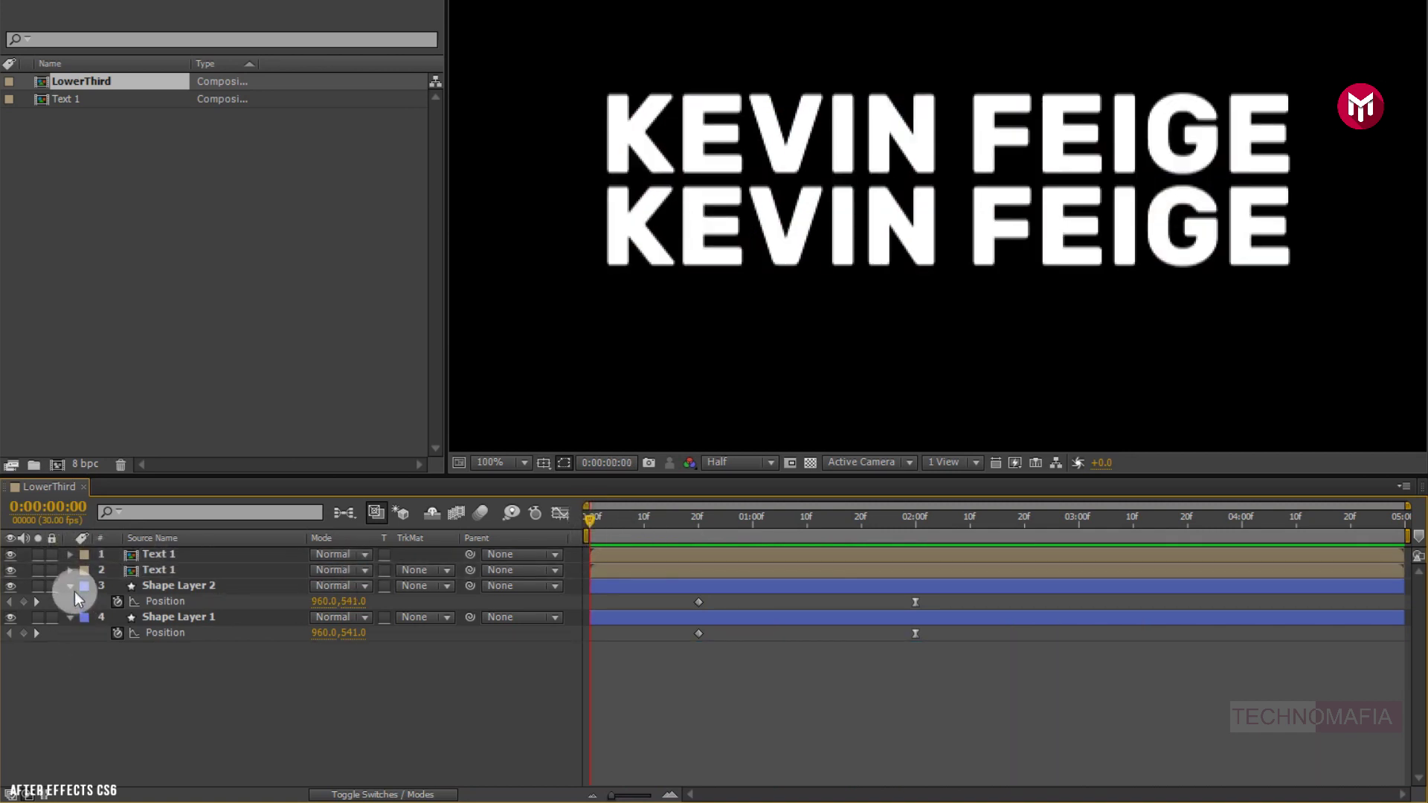
click(70, 585)
click(70, 601)
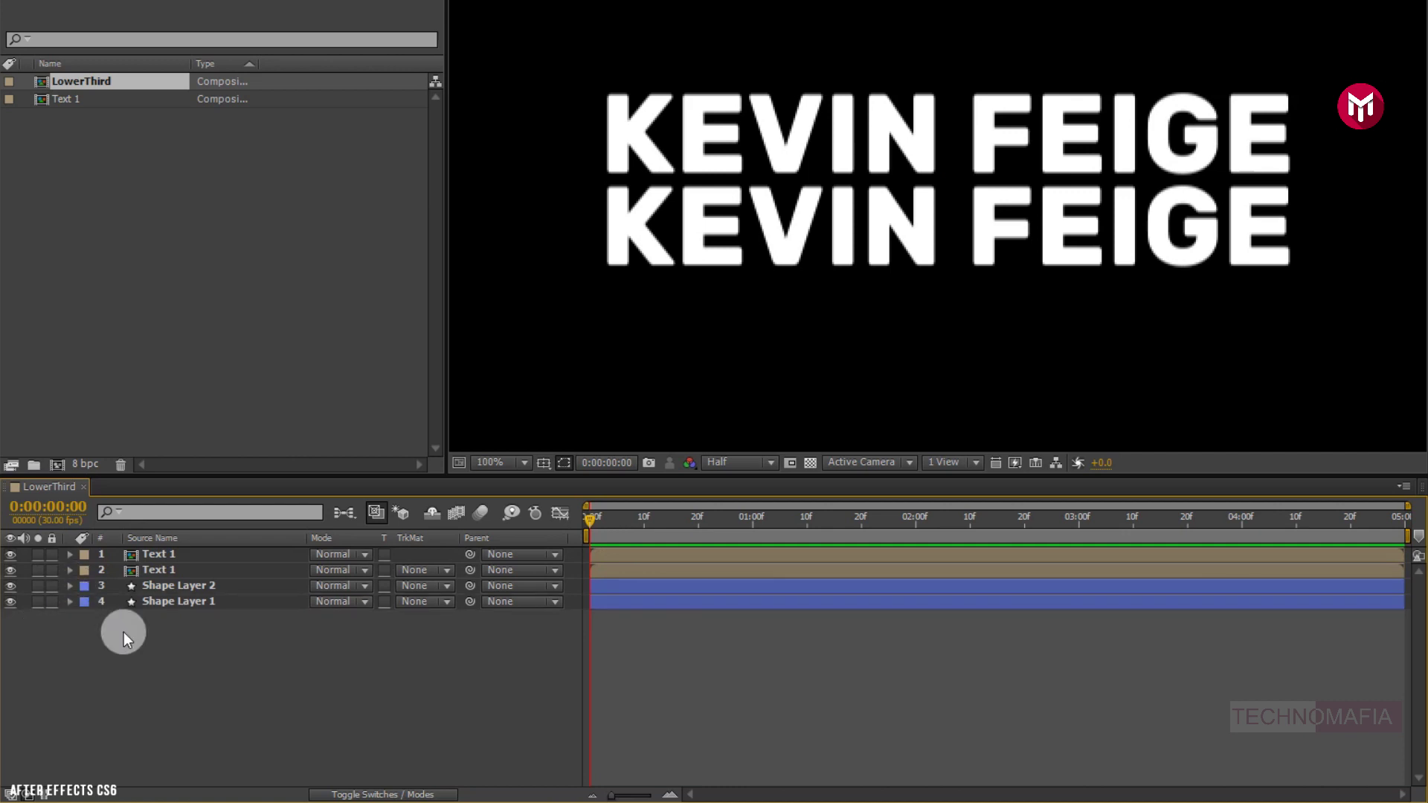
Add a white 1920 x 1080 px solid and place it between the two Text 1 layers.
right_click(202, 638)
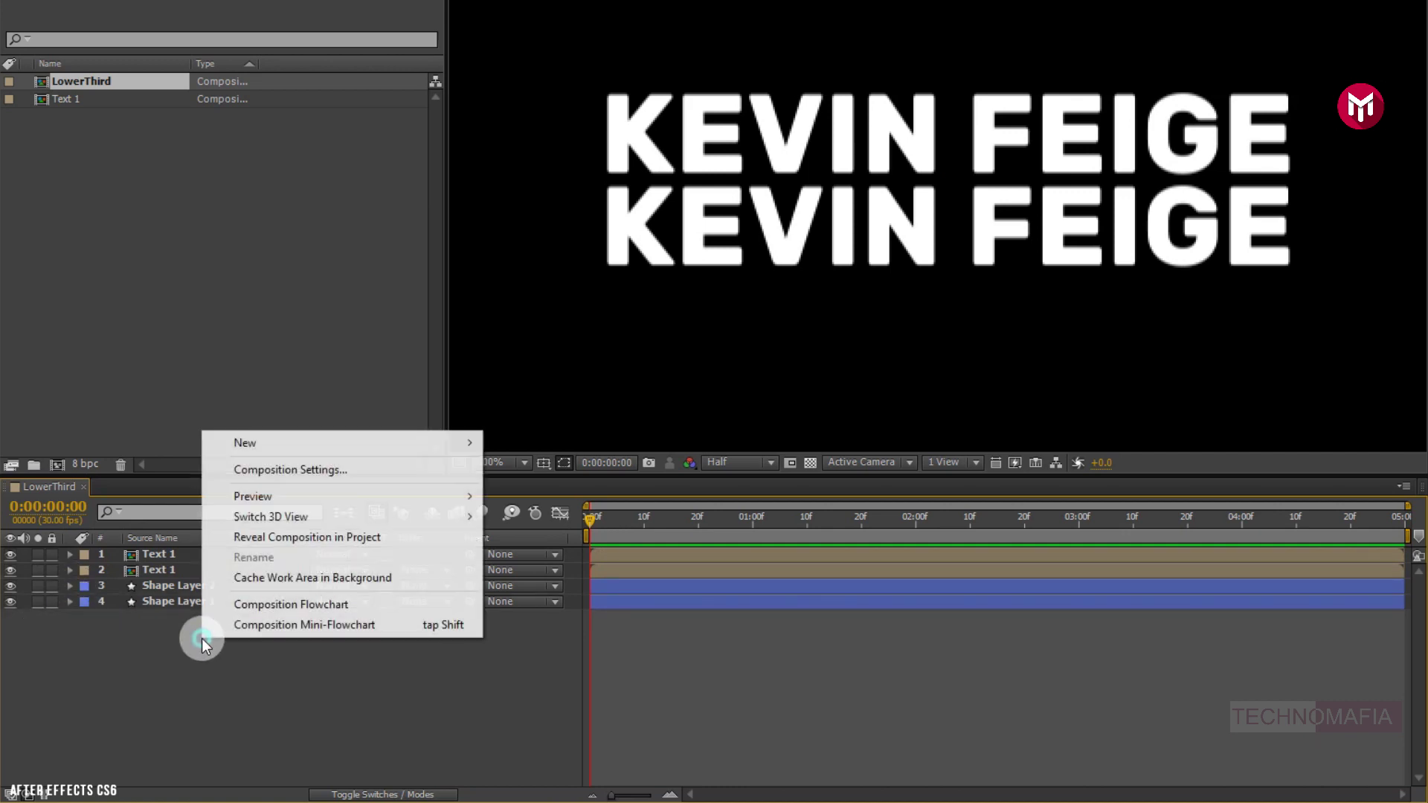
mouse_move(378, 449)
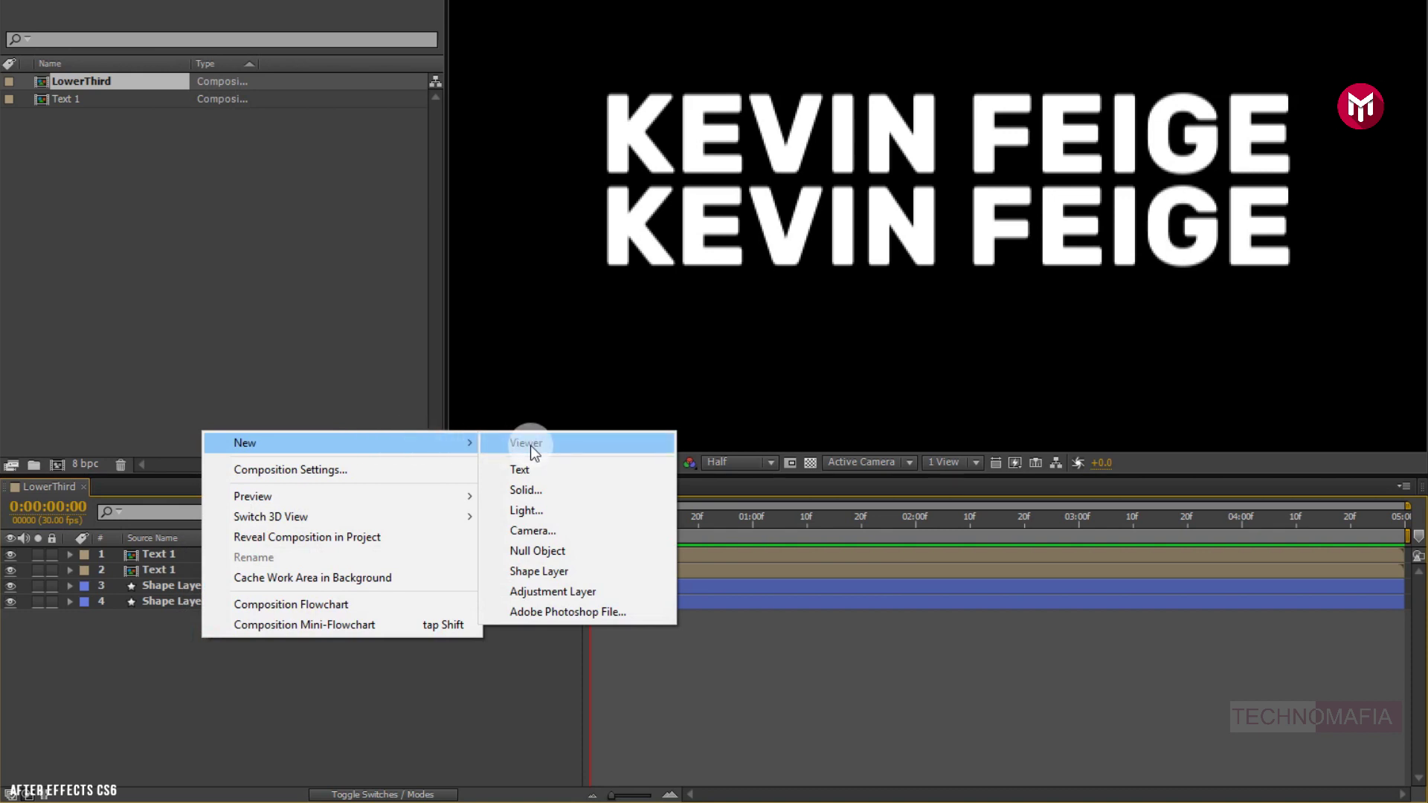
click(537, 491)
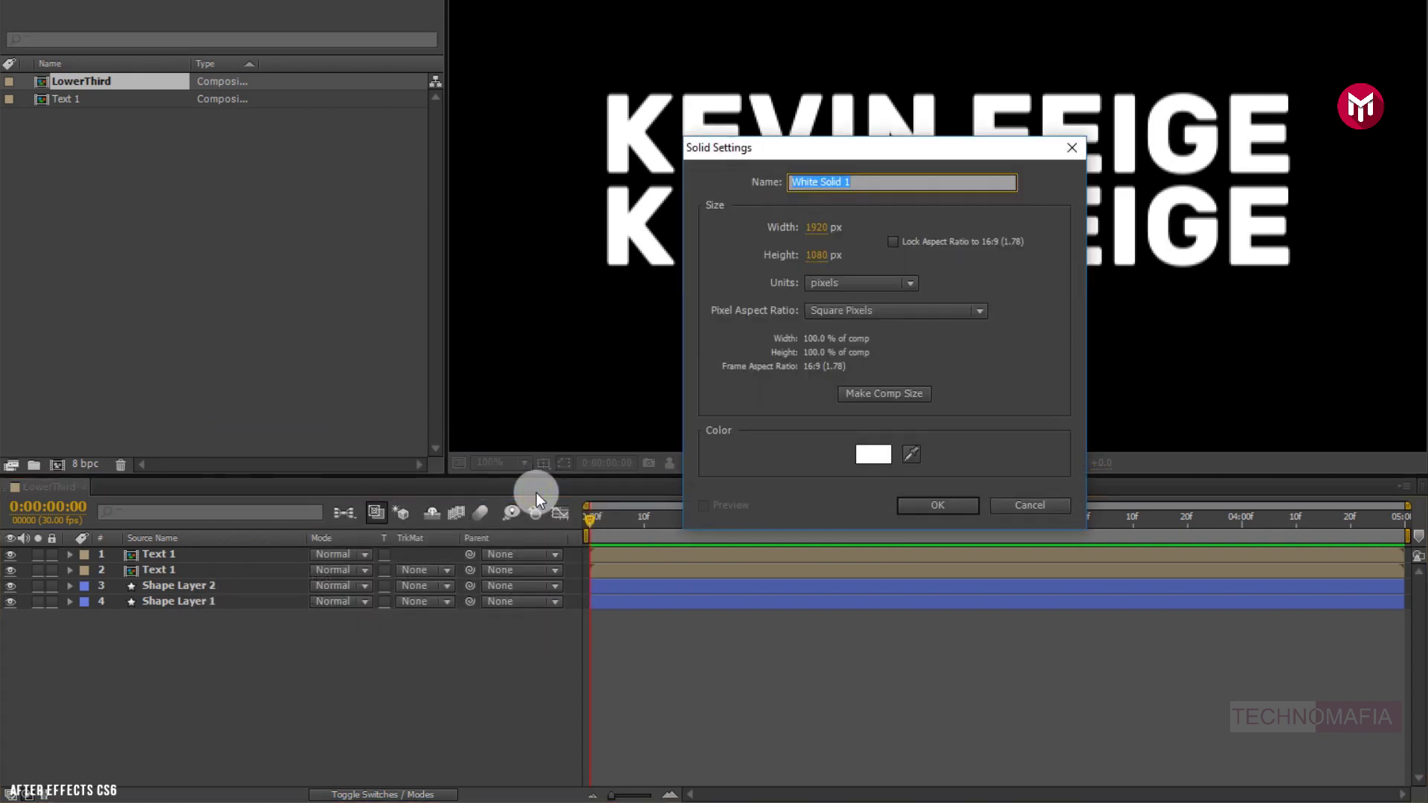
click(912, 501)
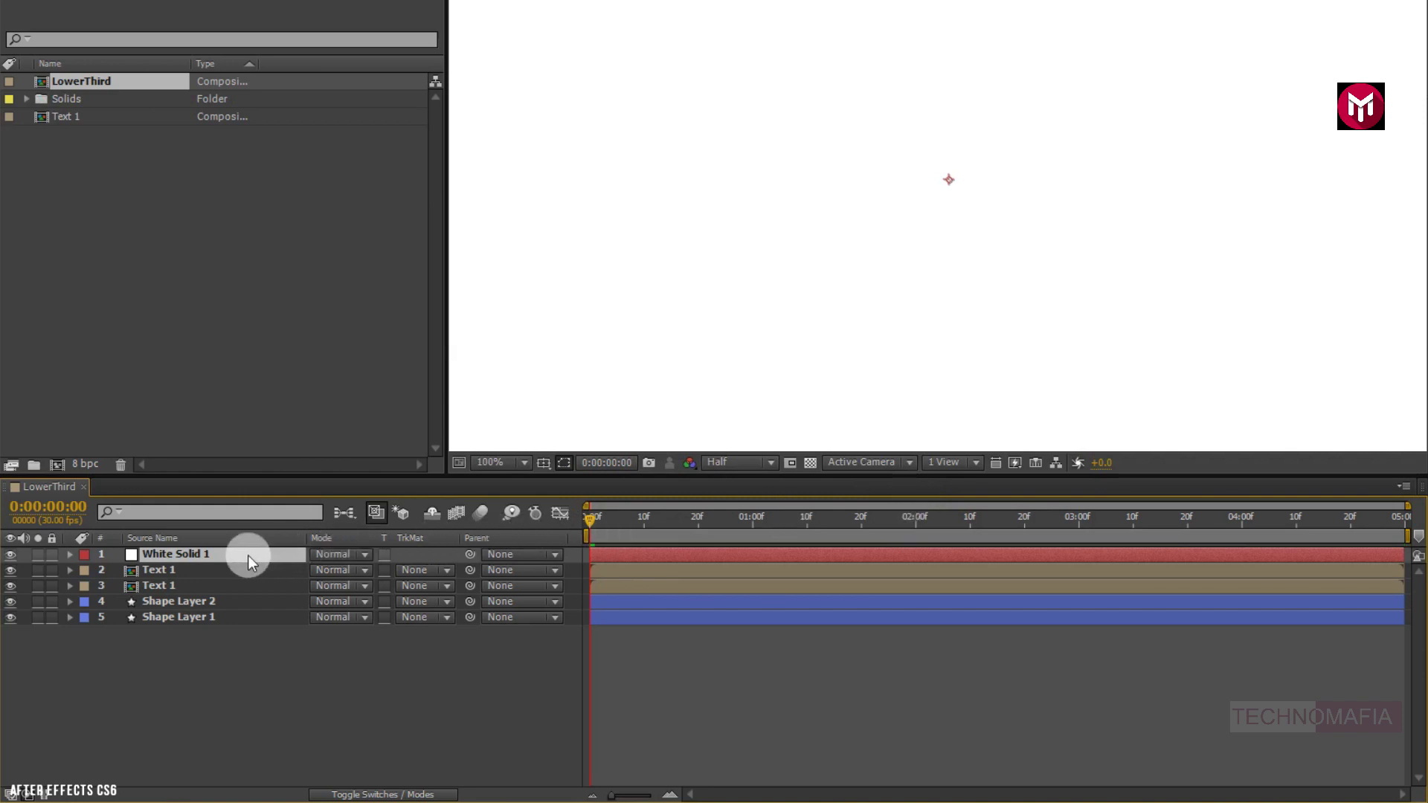
drag(198, 555, 193, 576)
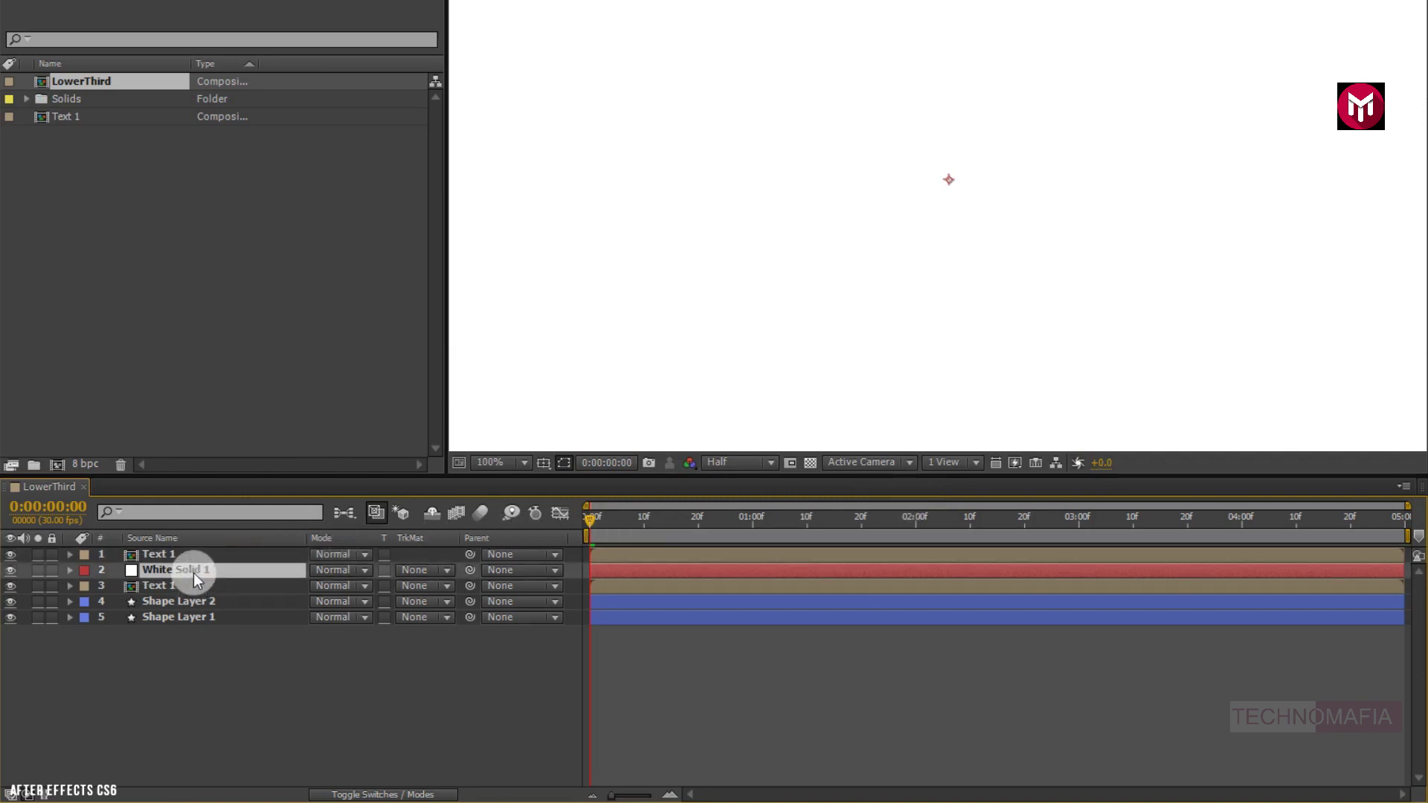
Draw a rectangular mask on White Solid 1 covering the lower half of the composition across its full width.
key(ctrl+alt+f)
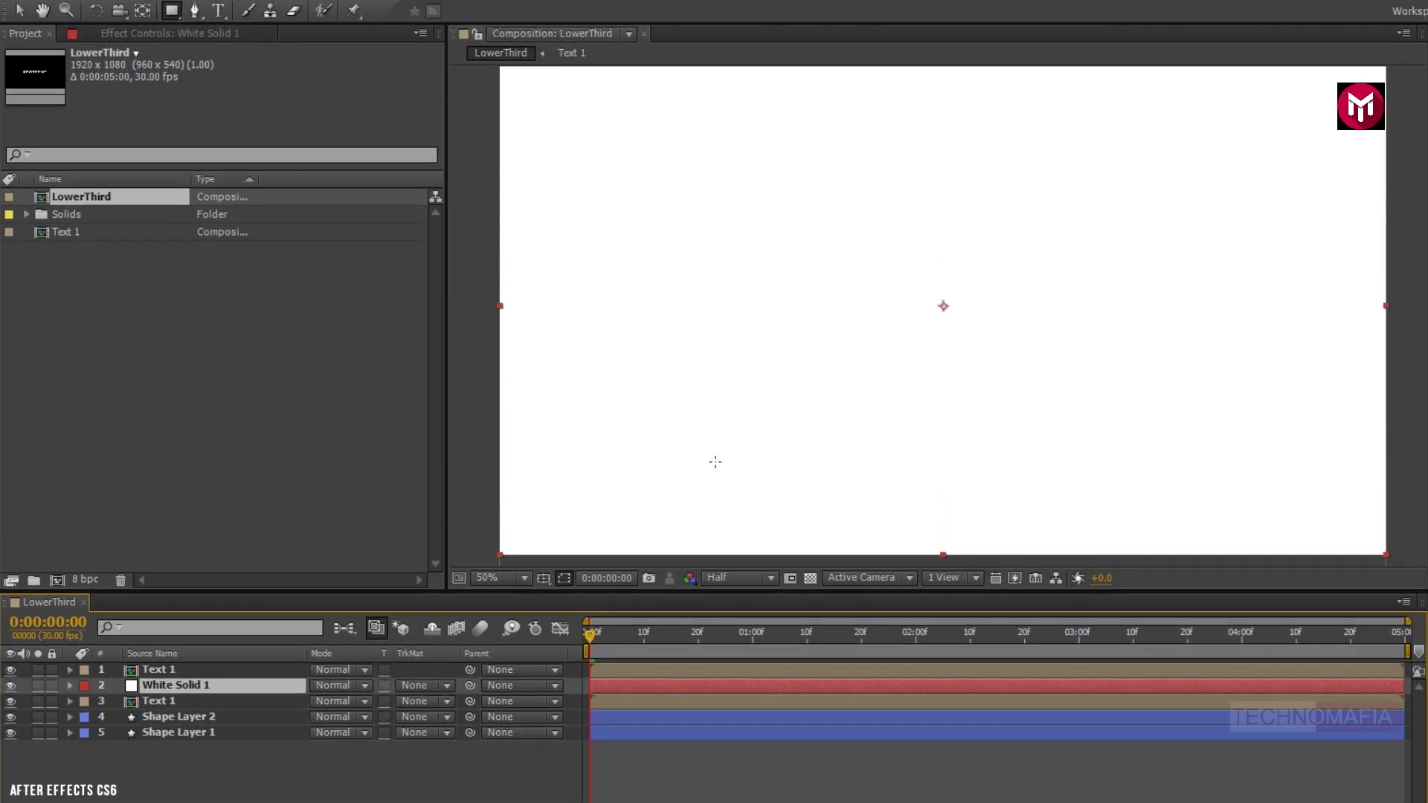
click(173, 12)
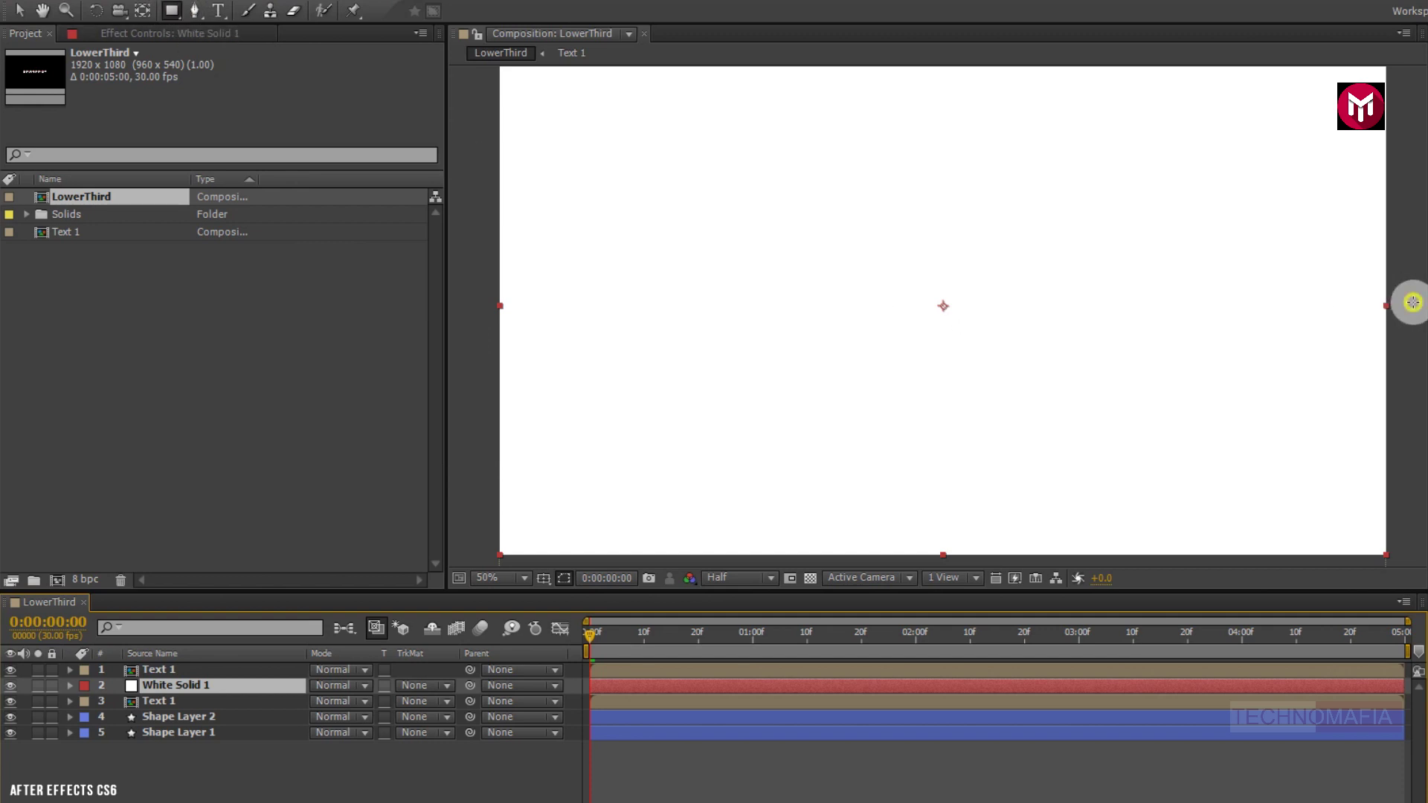
drag(1411, 302, 480, 563)
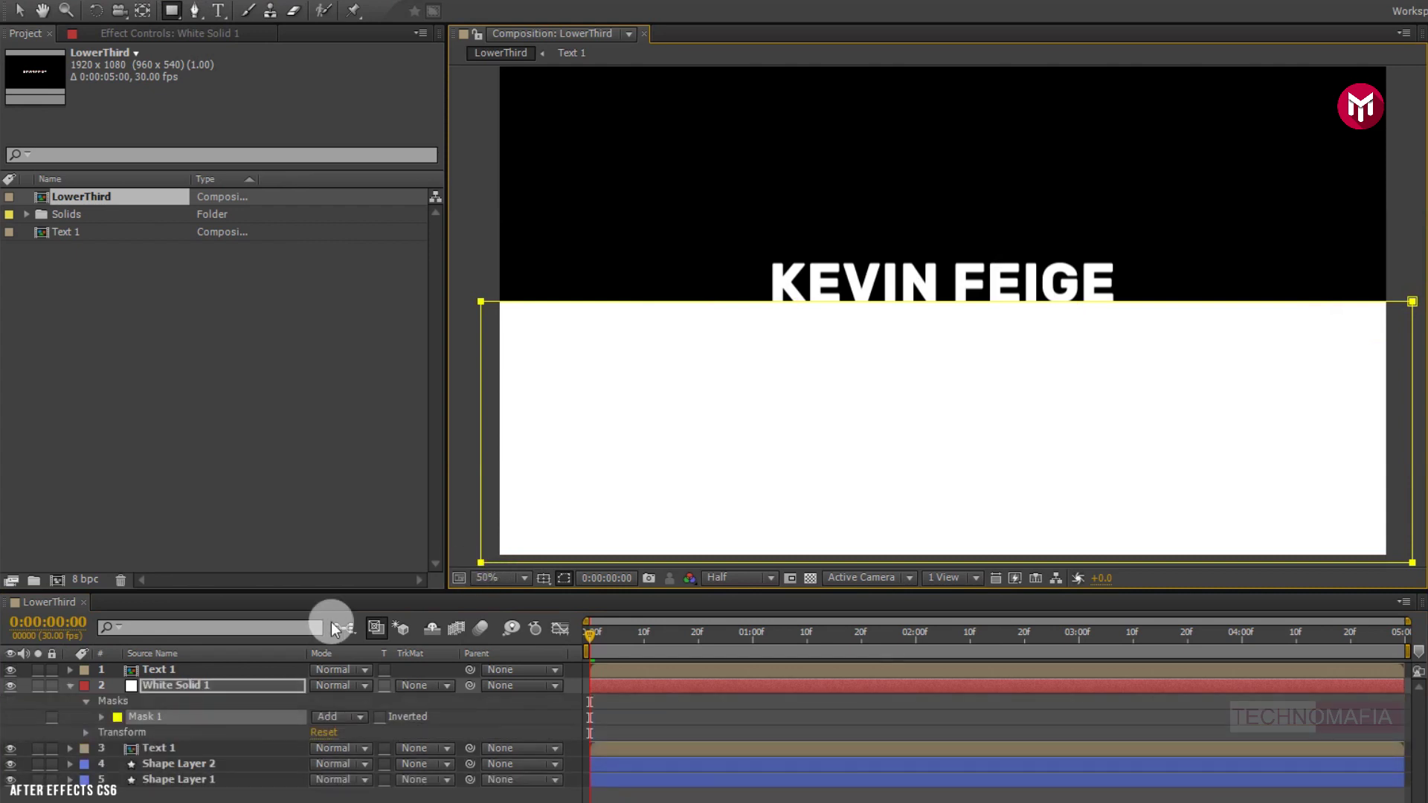
click(71, 687)
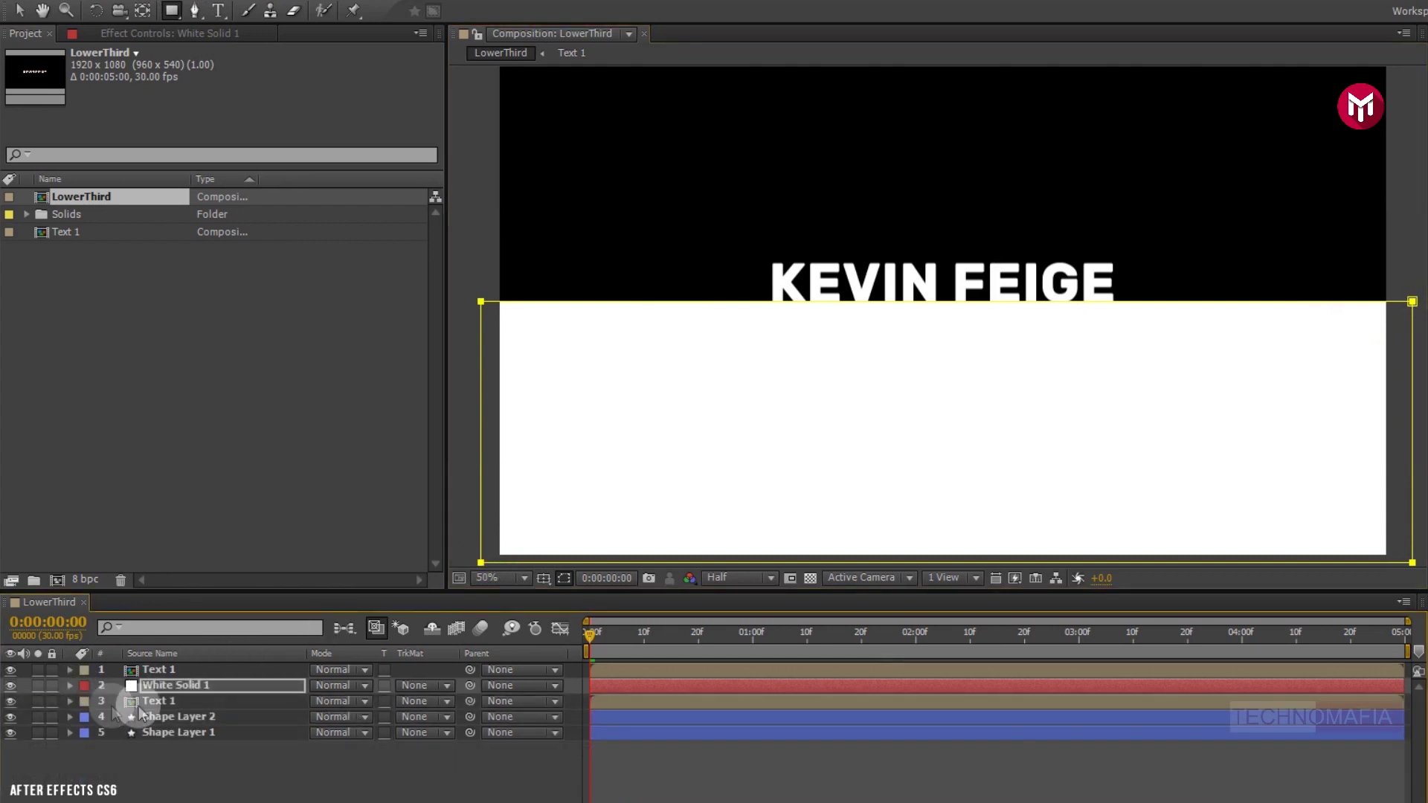
Set the track matte of the Text 1 layer below White Solid 1 to Alpha and nudge the solid slightly down.
click(153, 700)
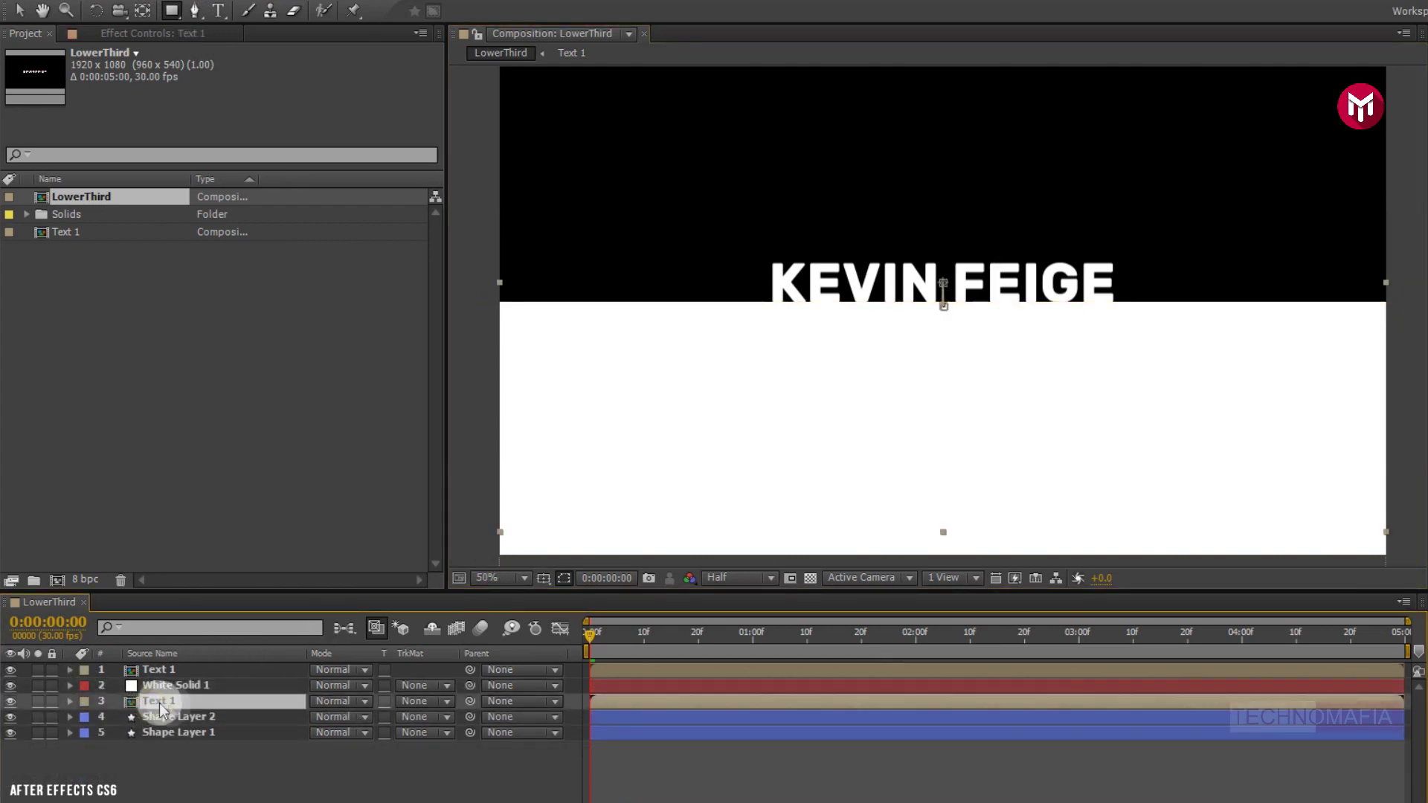
click(413, 706)
click(427, 744)
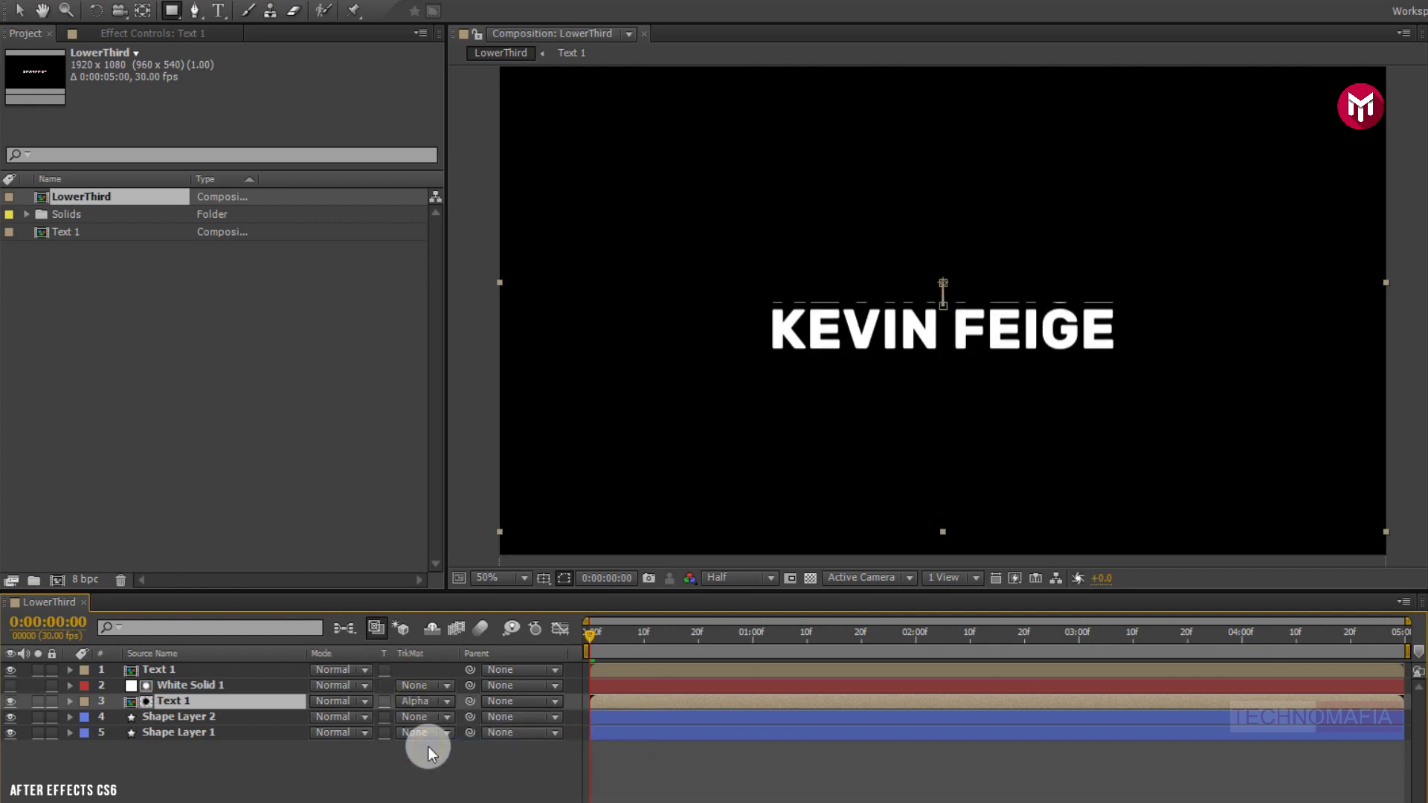
click(186, 685)
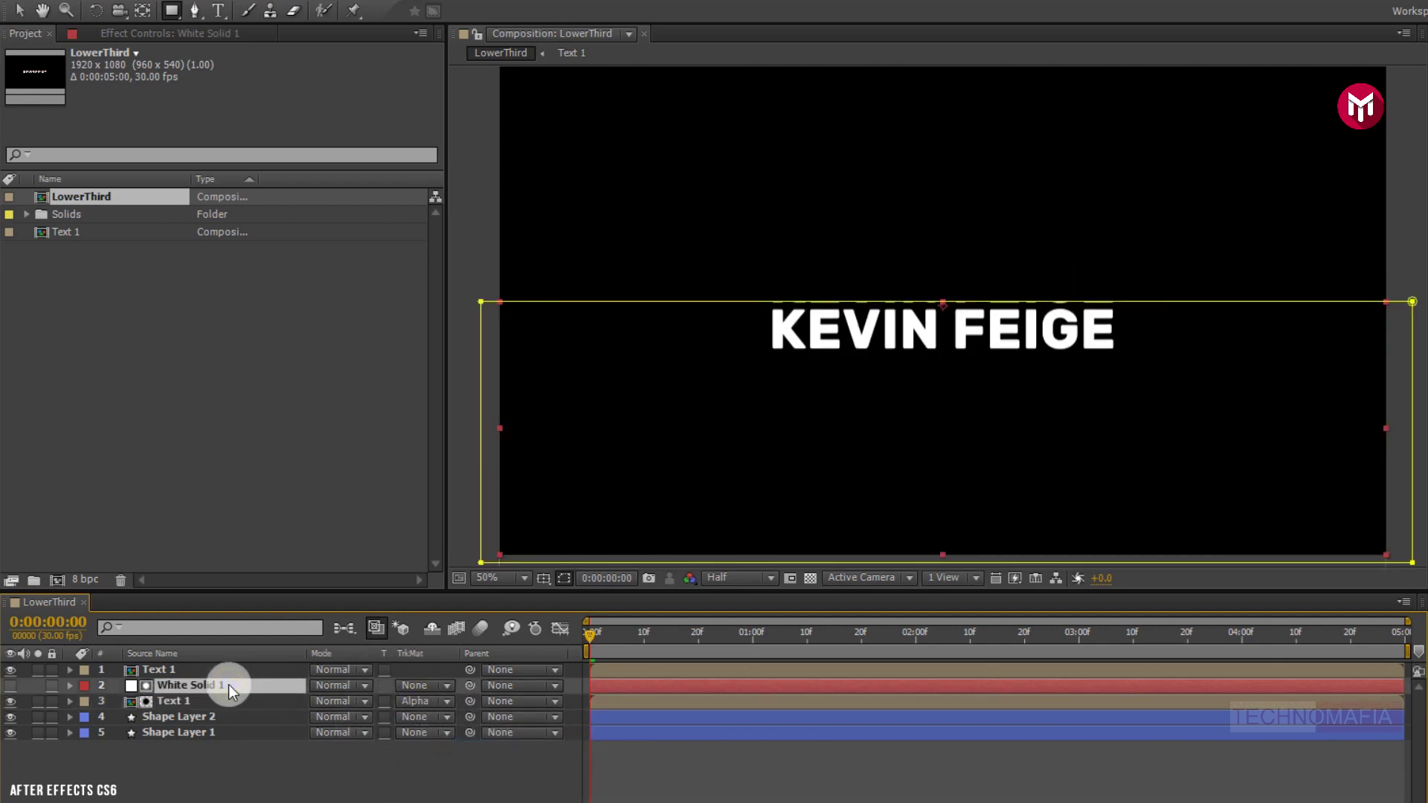
key(Return)
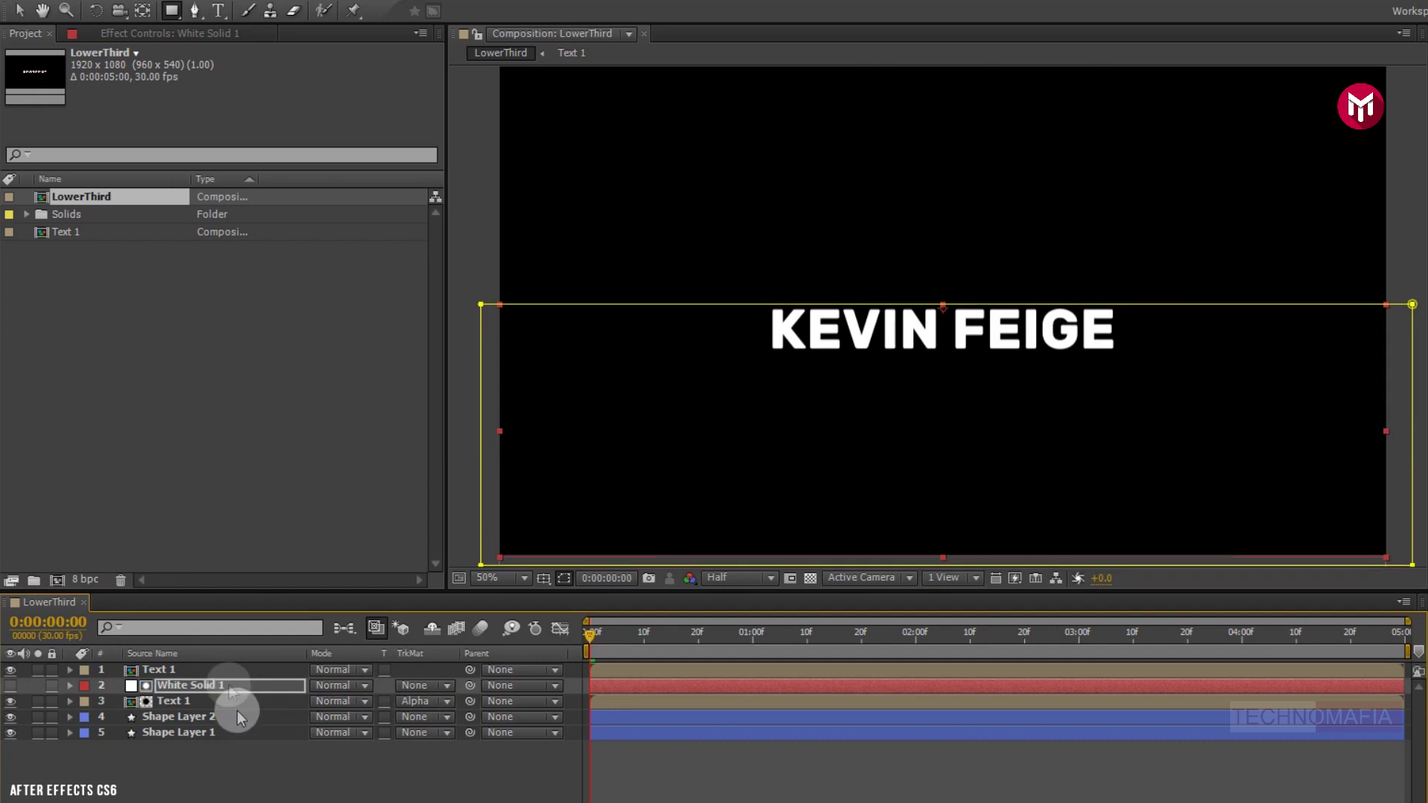
Add a white 1920 x 1080 px solid above all layers and mask it to the composition's upper half across its full width.
right_click(248, 770)
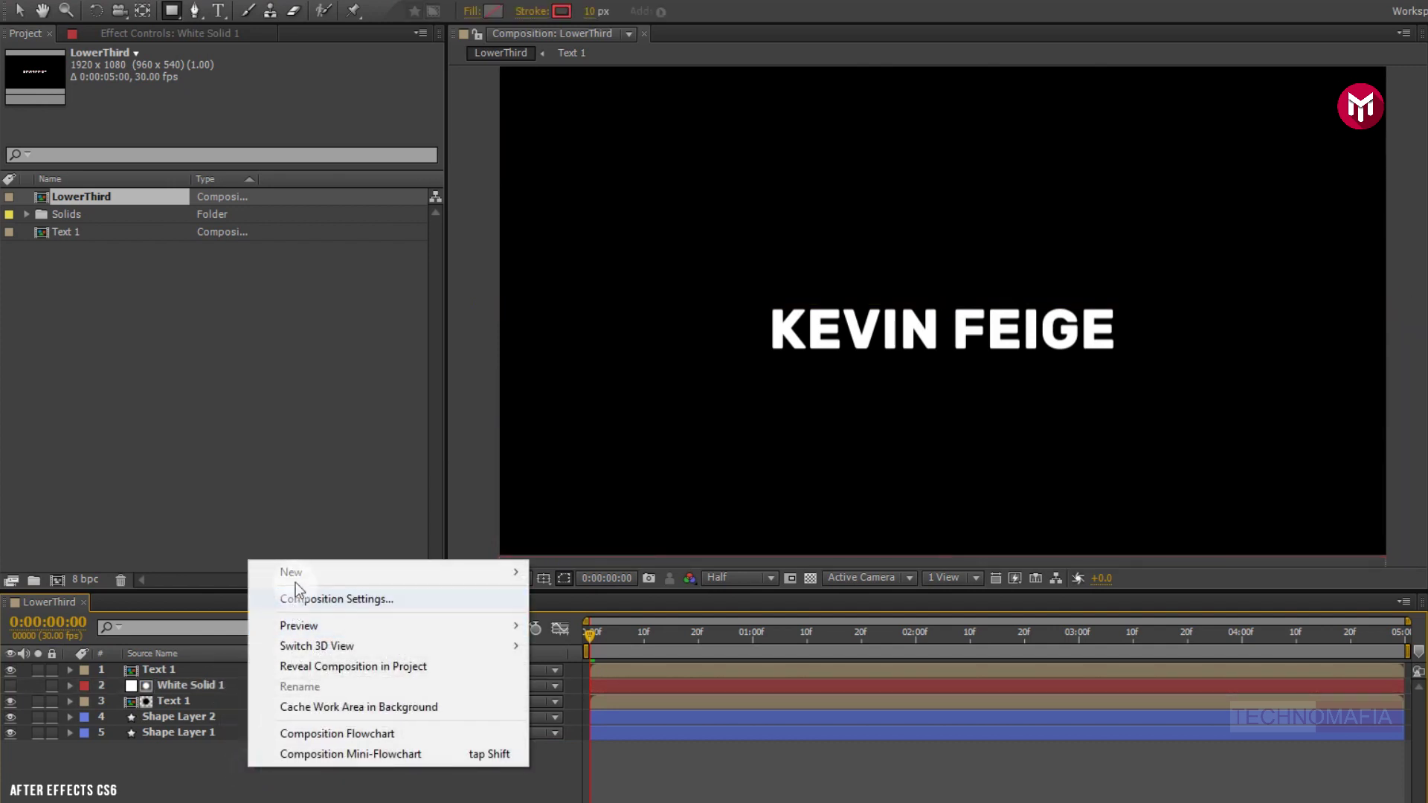
mouse_move(300, 573)
click(601, 618)
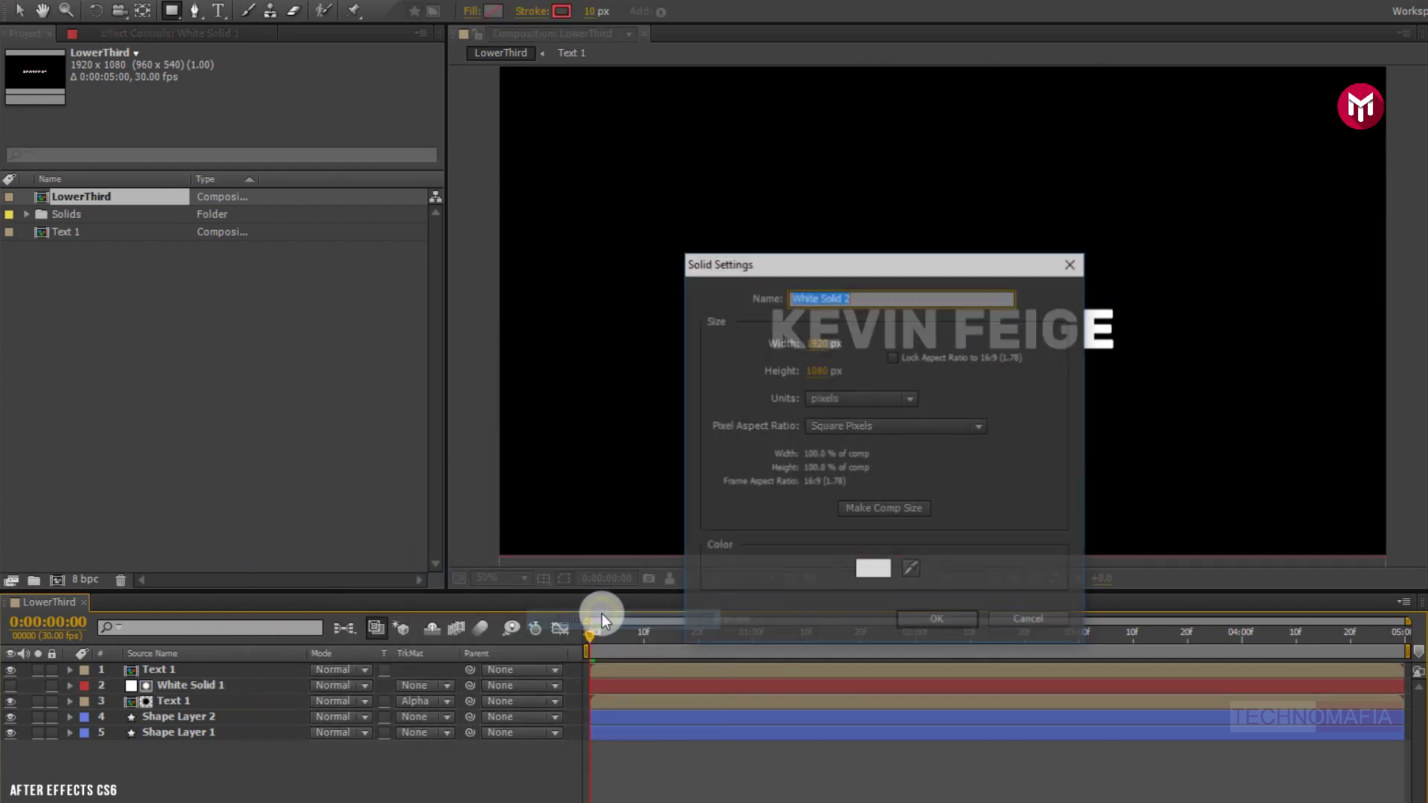
click(907, 614)
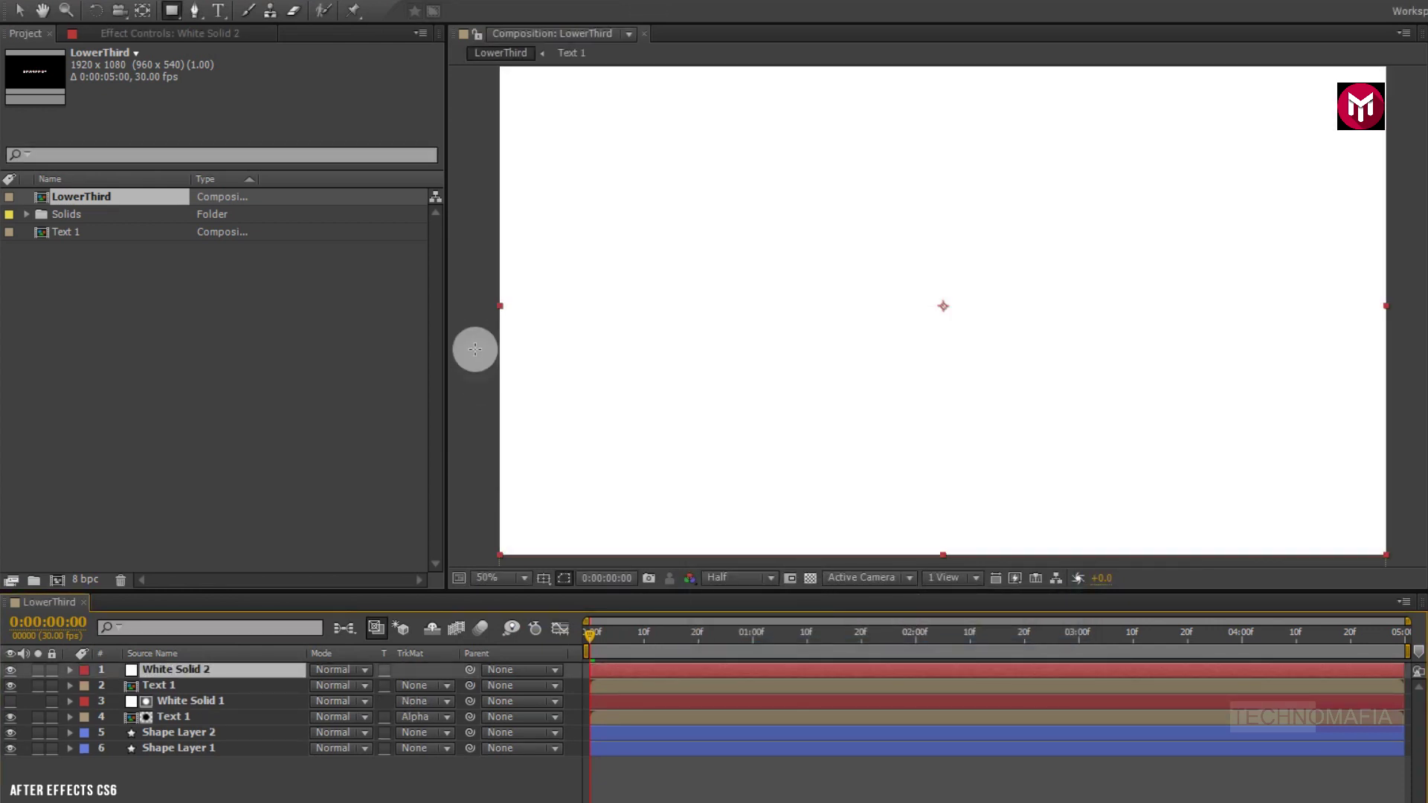
drag(471, 308, 1419, 66)
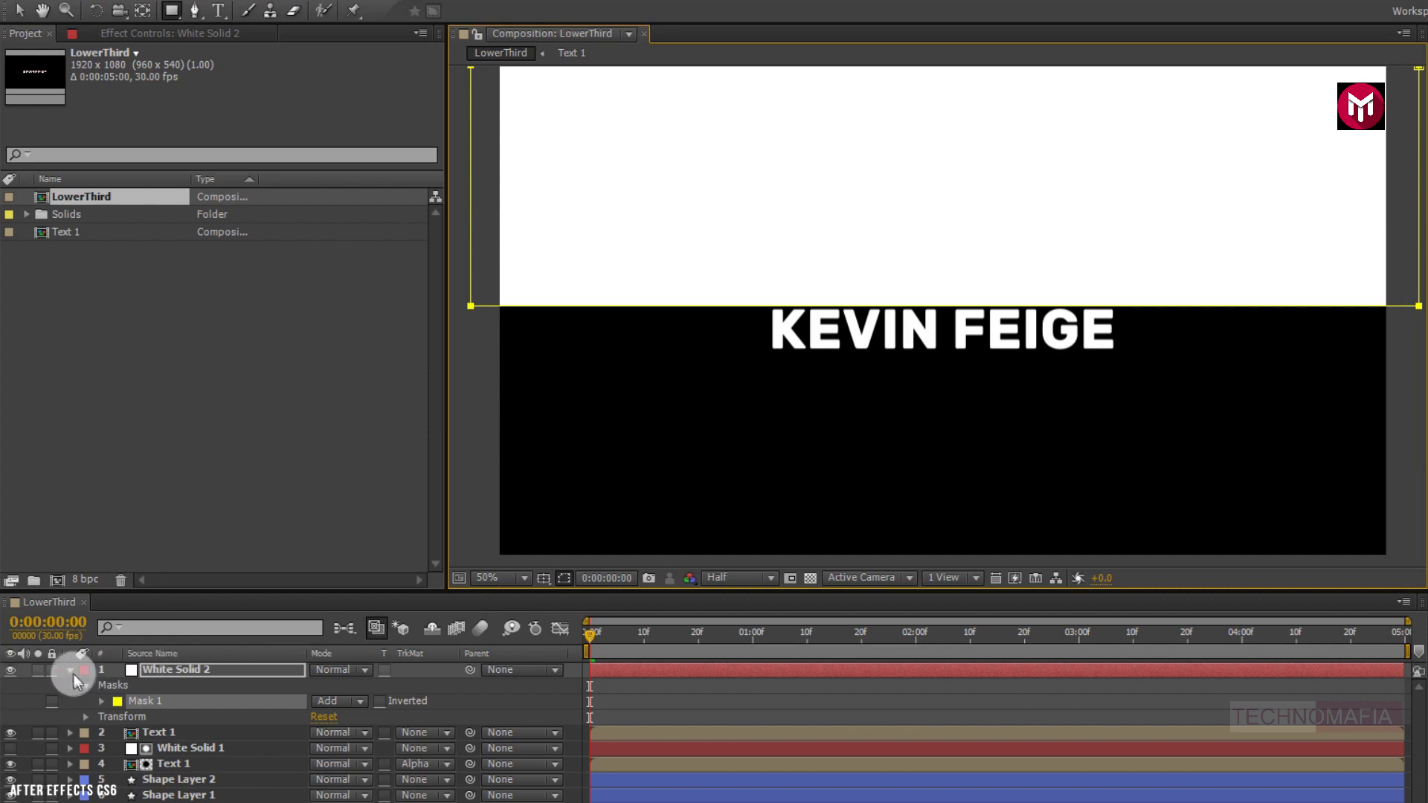
click(70, 670)
Set the track matte of the Text 1 layer below White Solid 2 to Alpha and preview the animation.
click(170, 685)
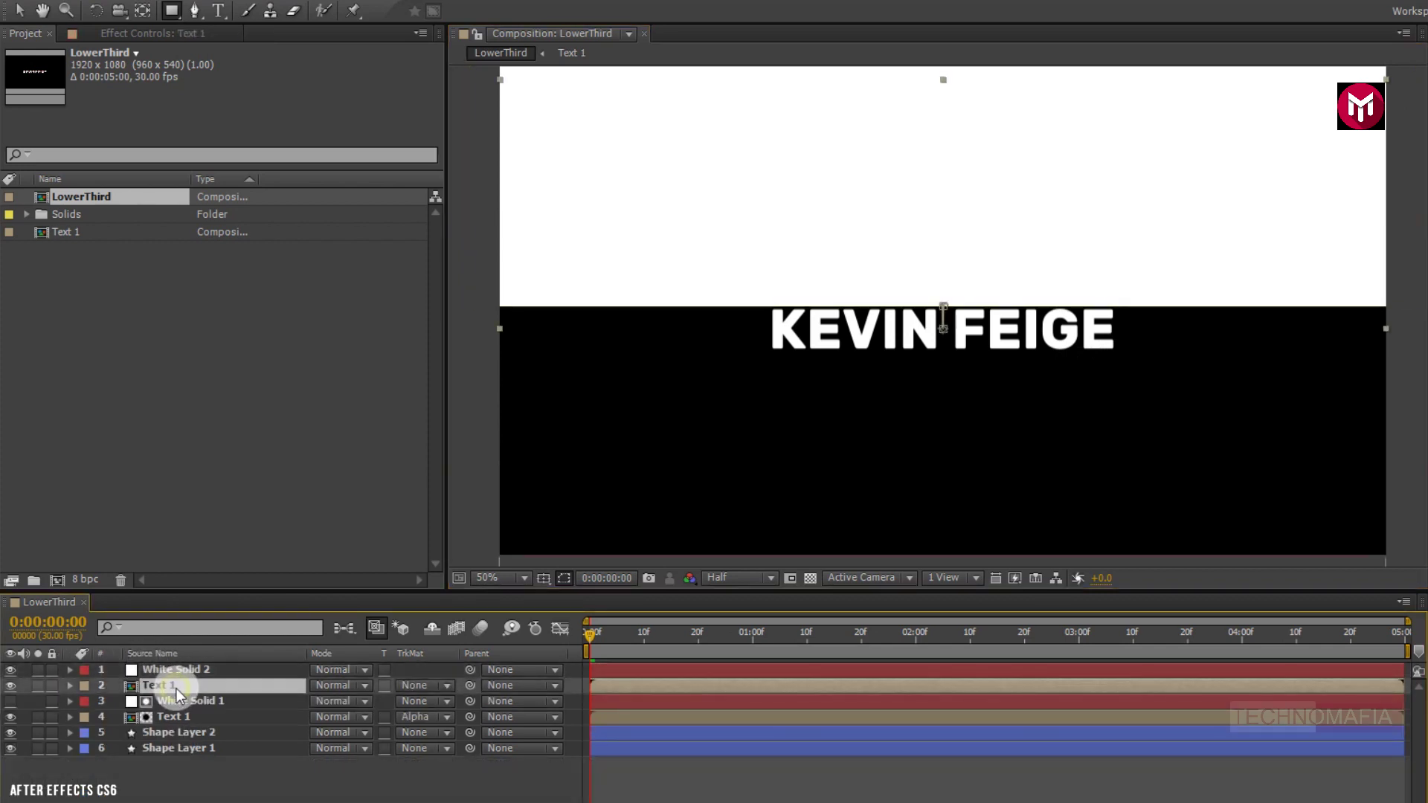
click(420, 685)
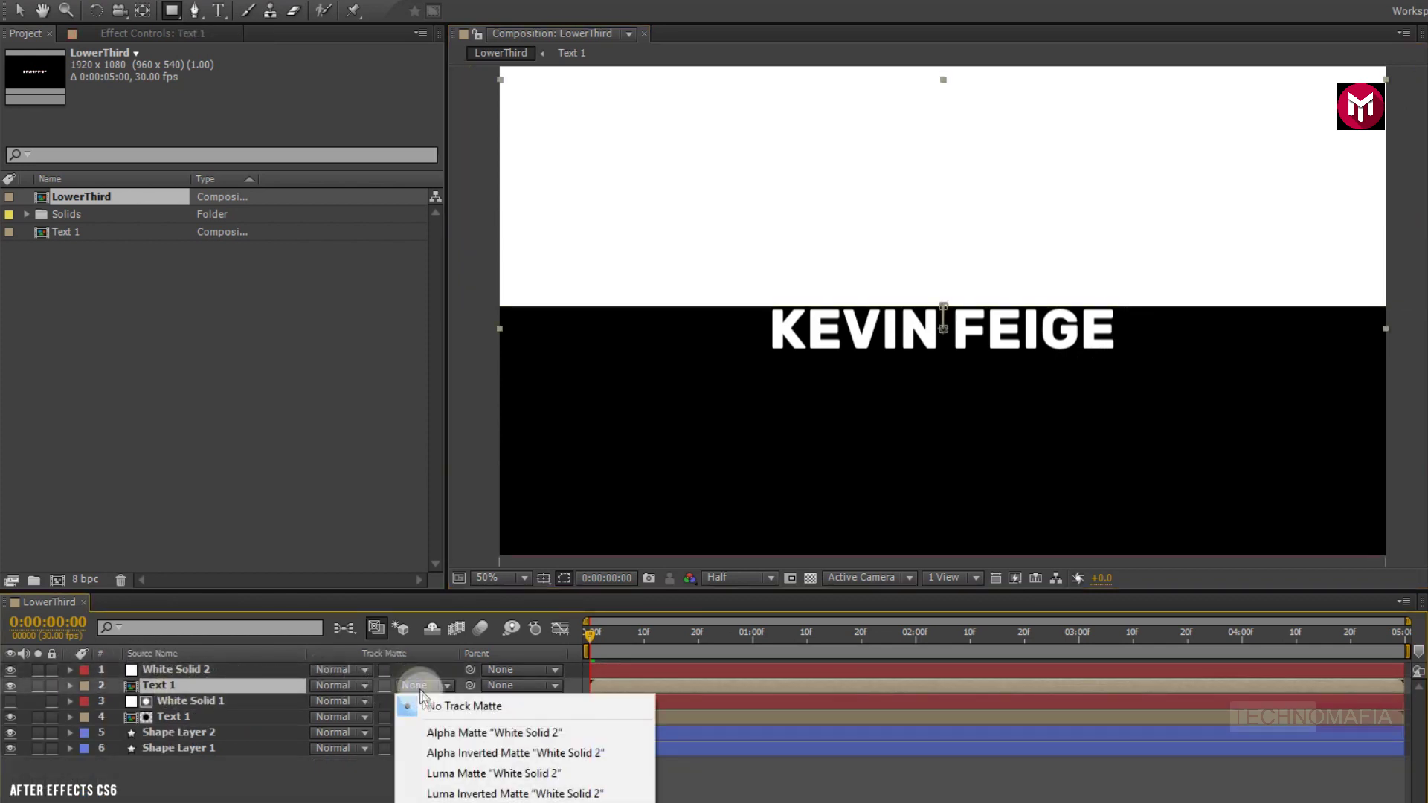
click(437, 730)
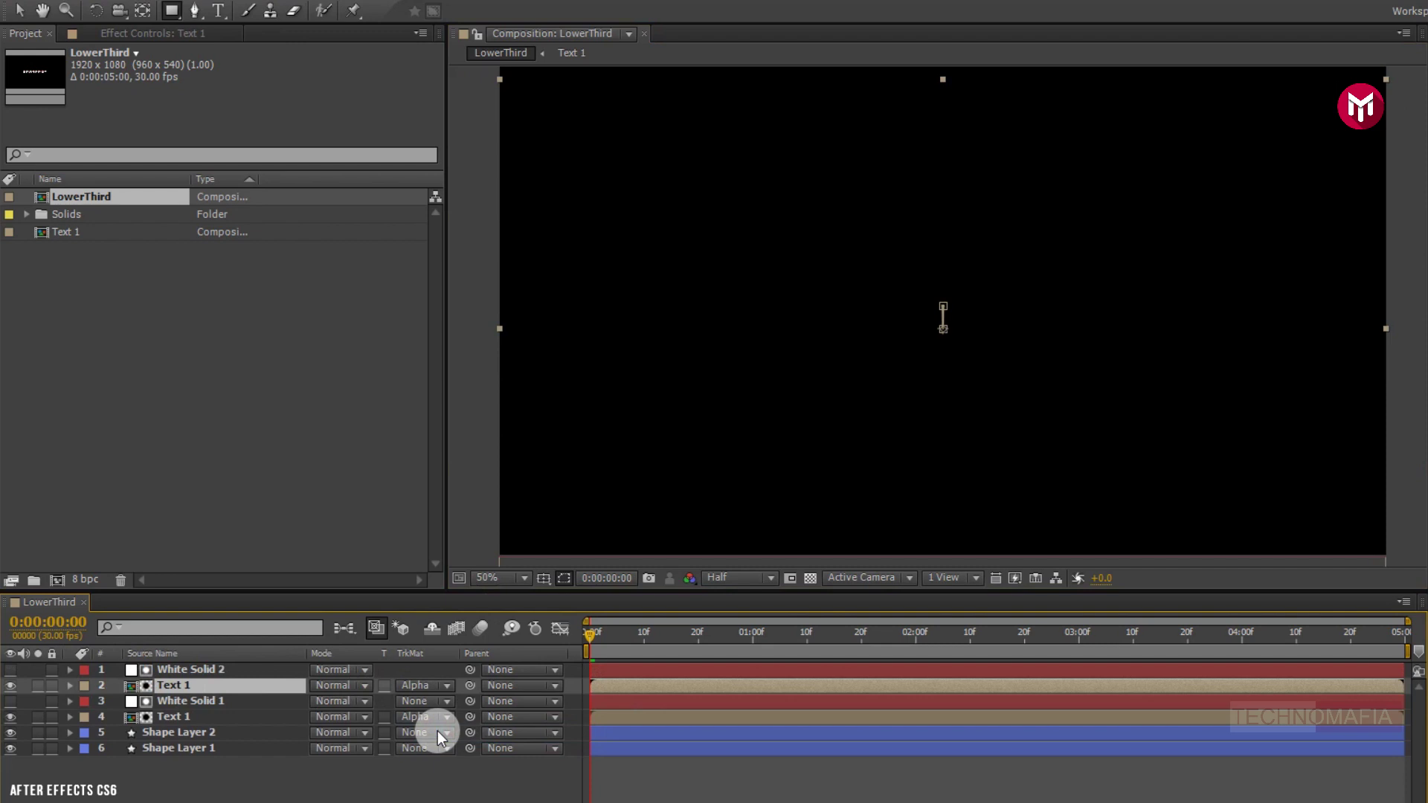
key(space)
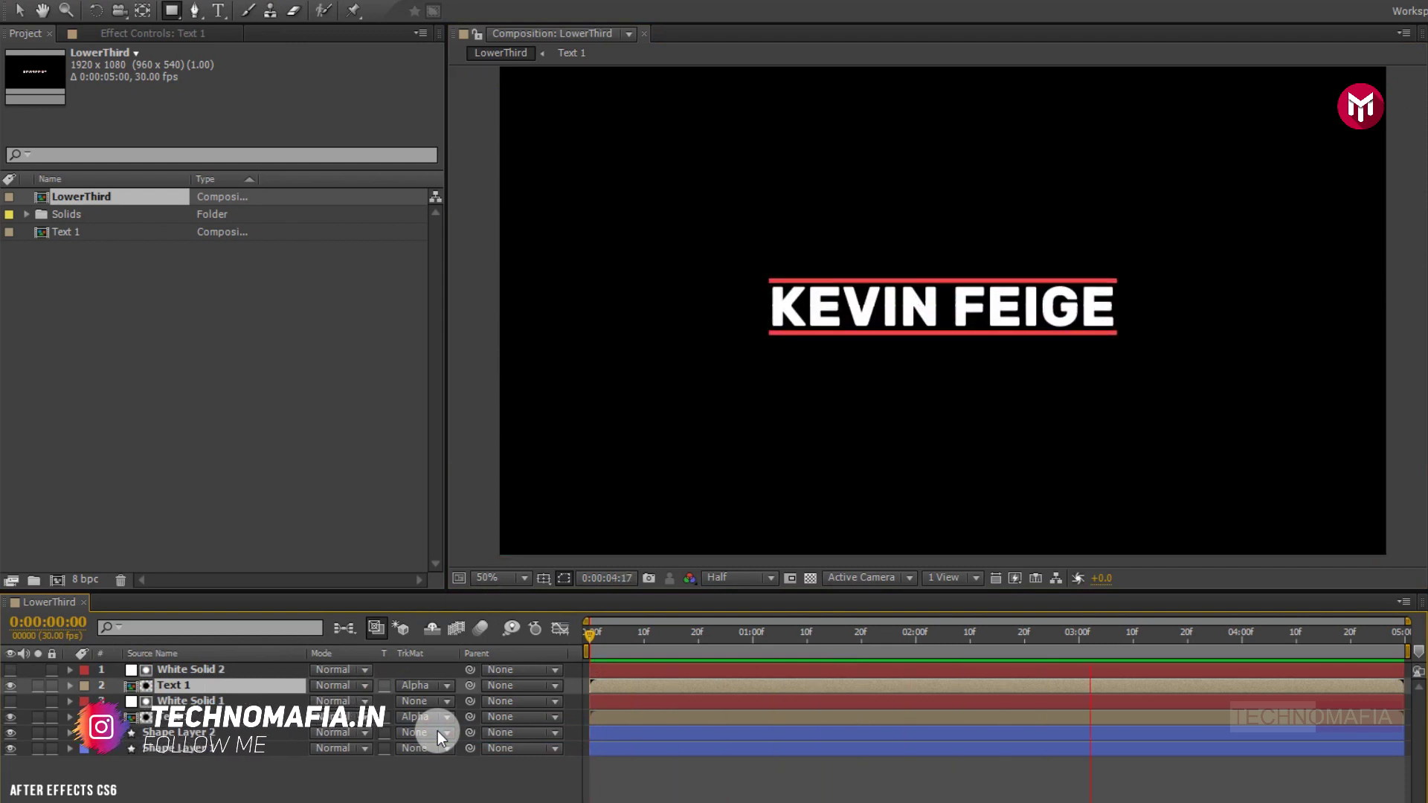
key(space)
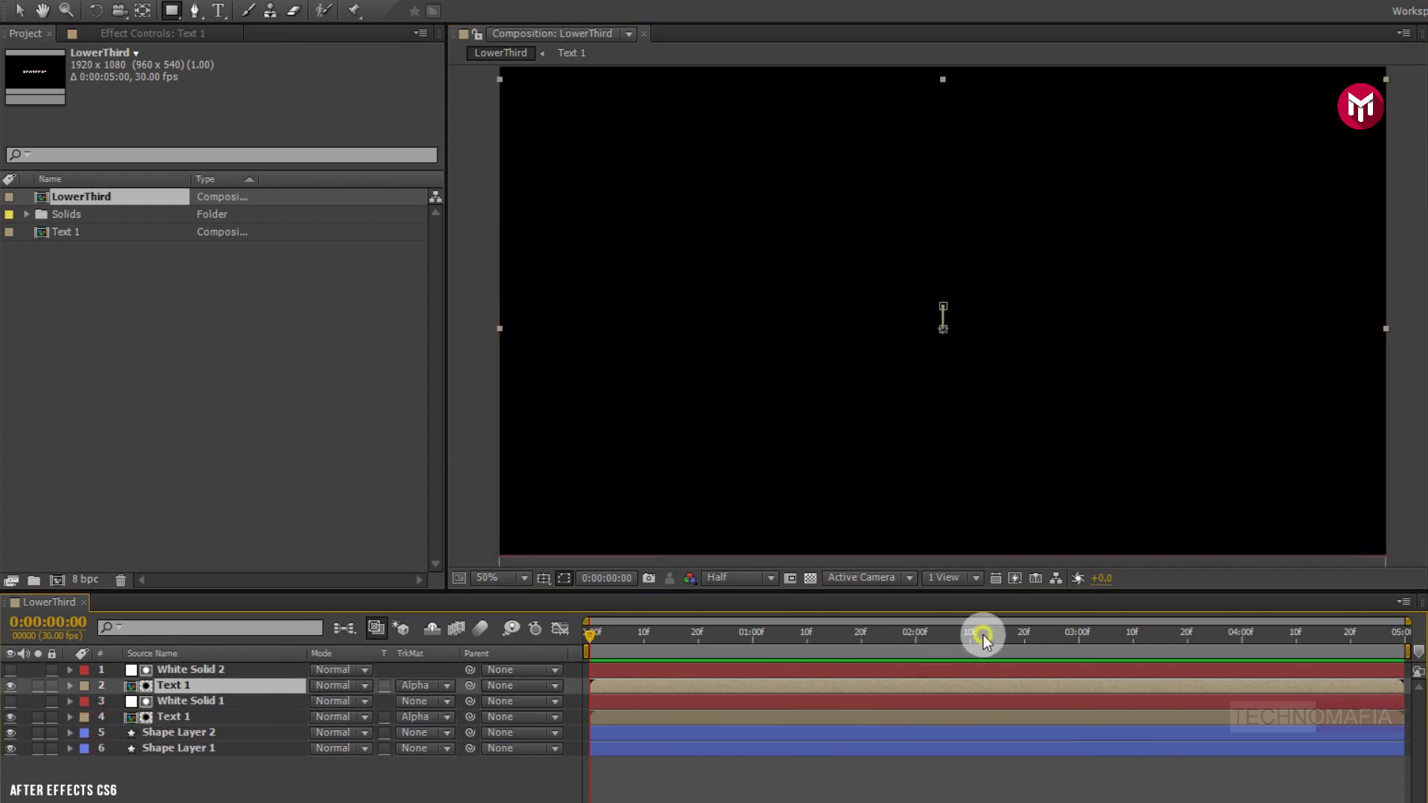
Go to 0:00:01:25 with no layer selected and set the shape fill to Solid Color and the stroke to None.
drag(984, 635, 893, 647)
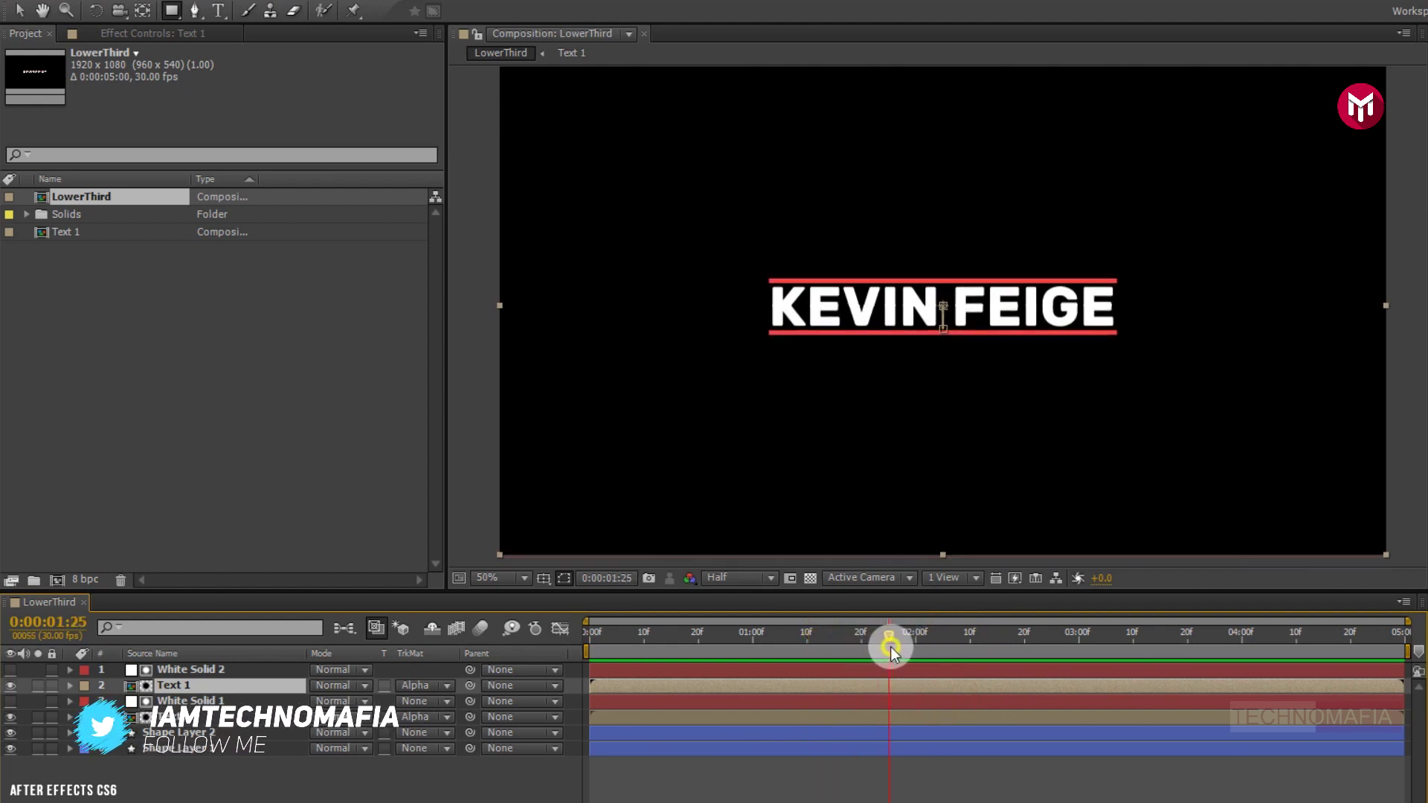
click(463, 800)
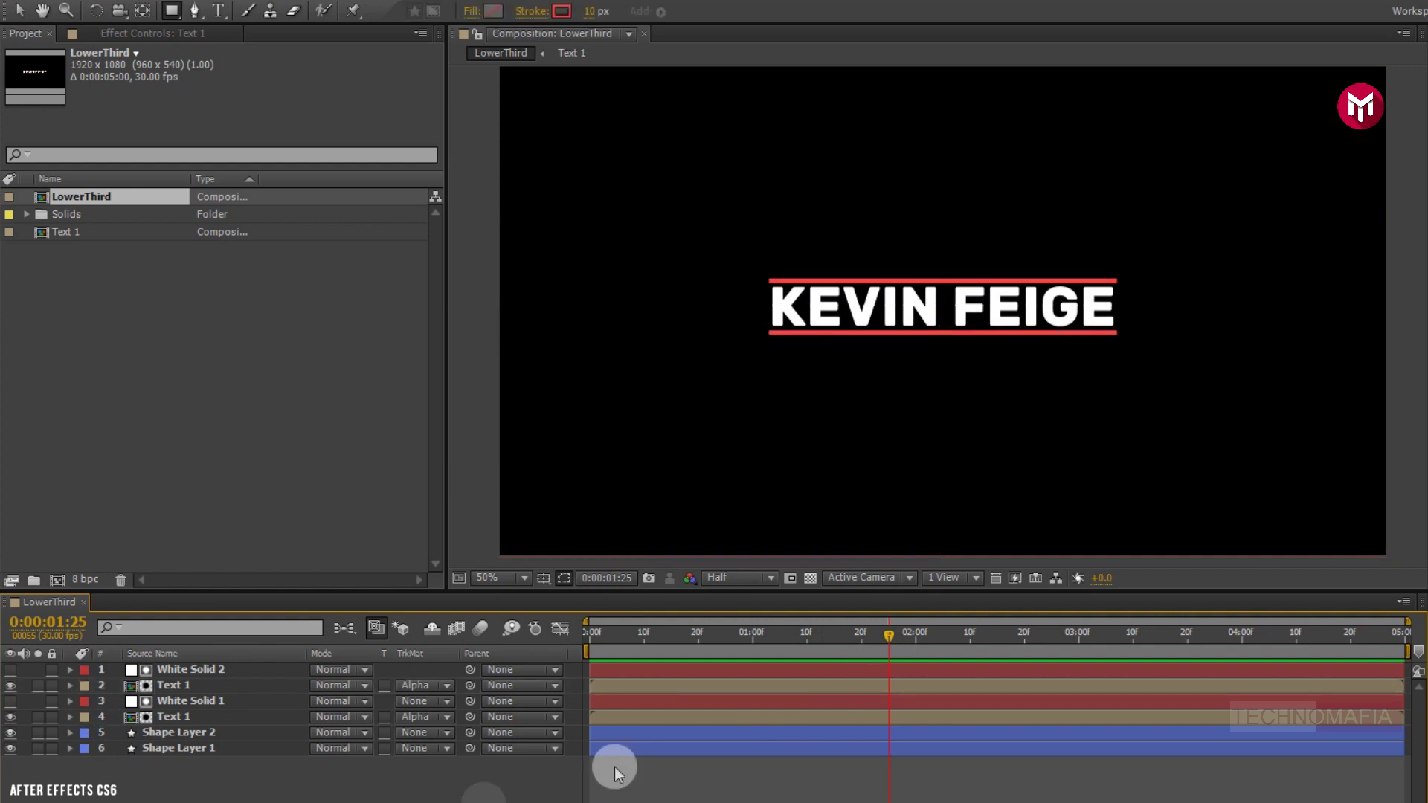
key(period)
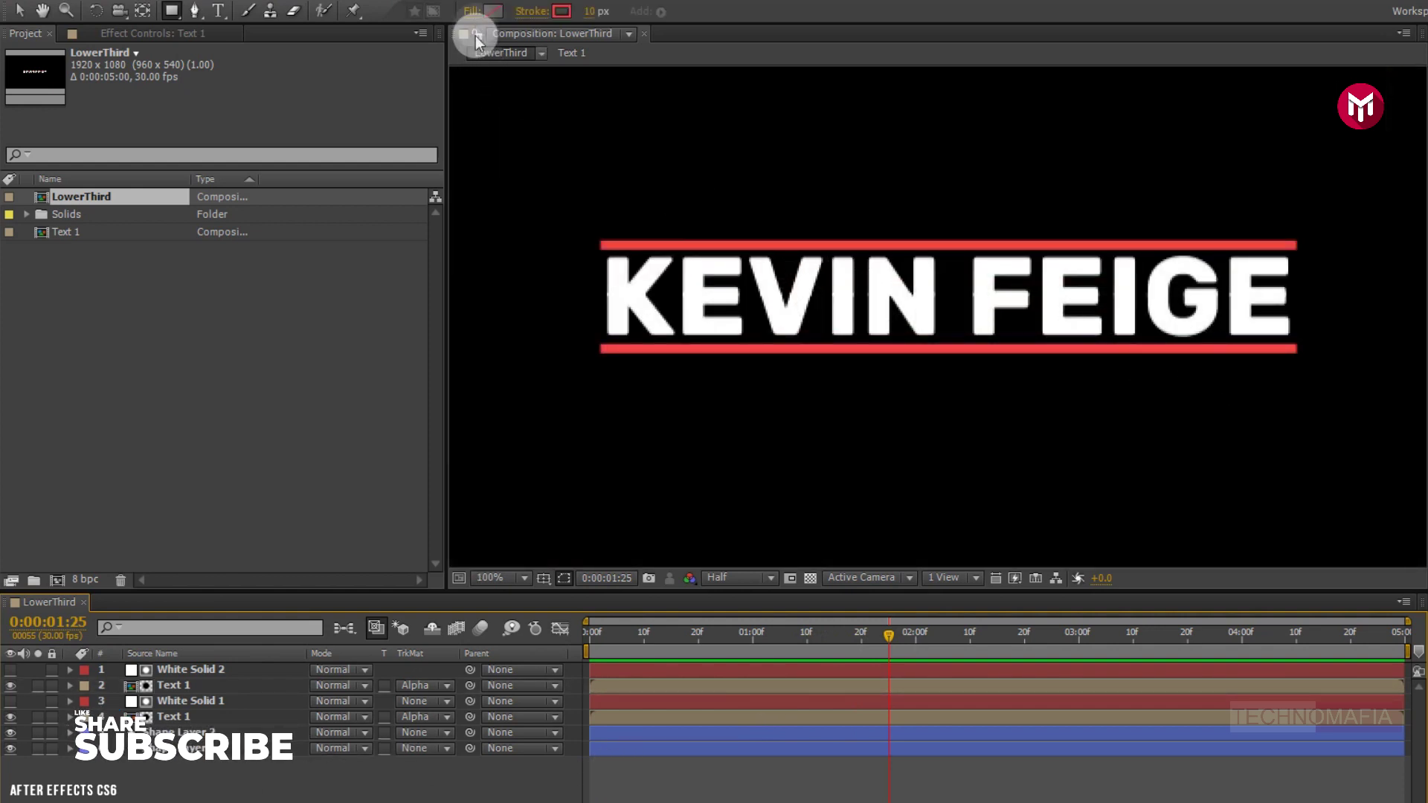
click(471, 11)
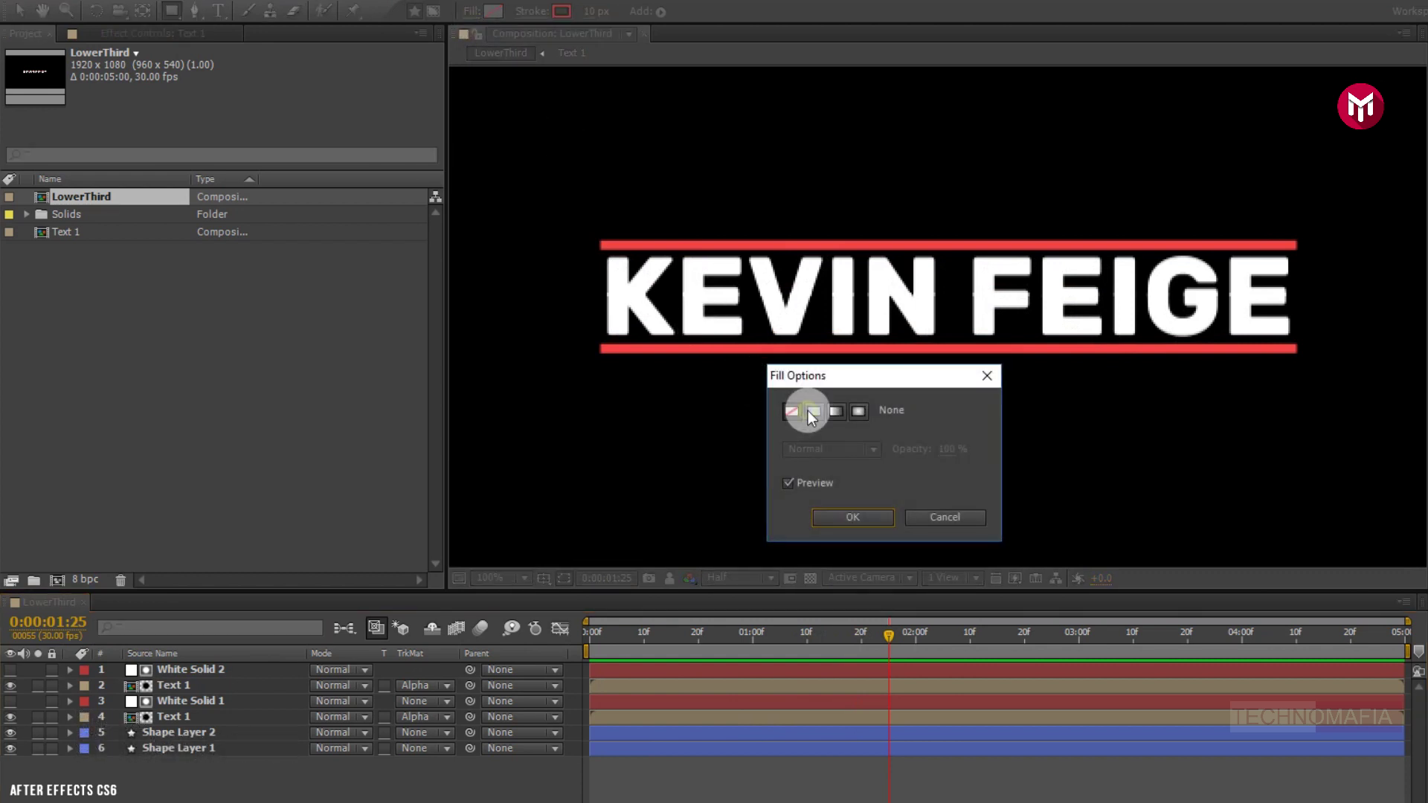
click(814, 412)
click(845, 514)
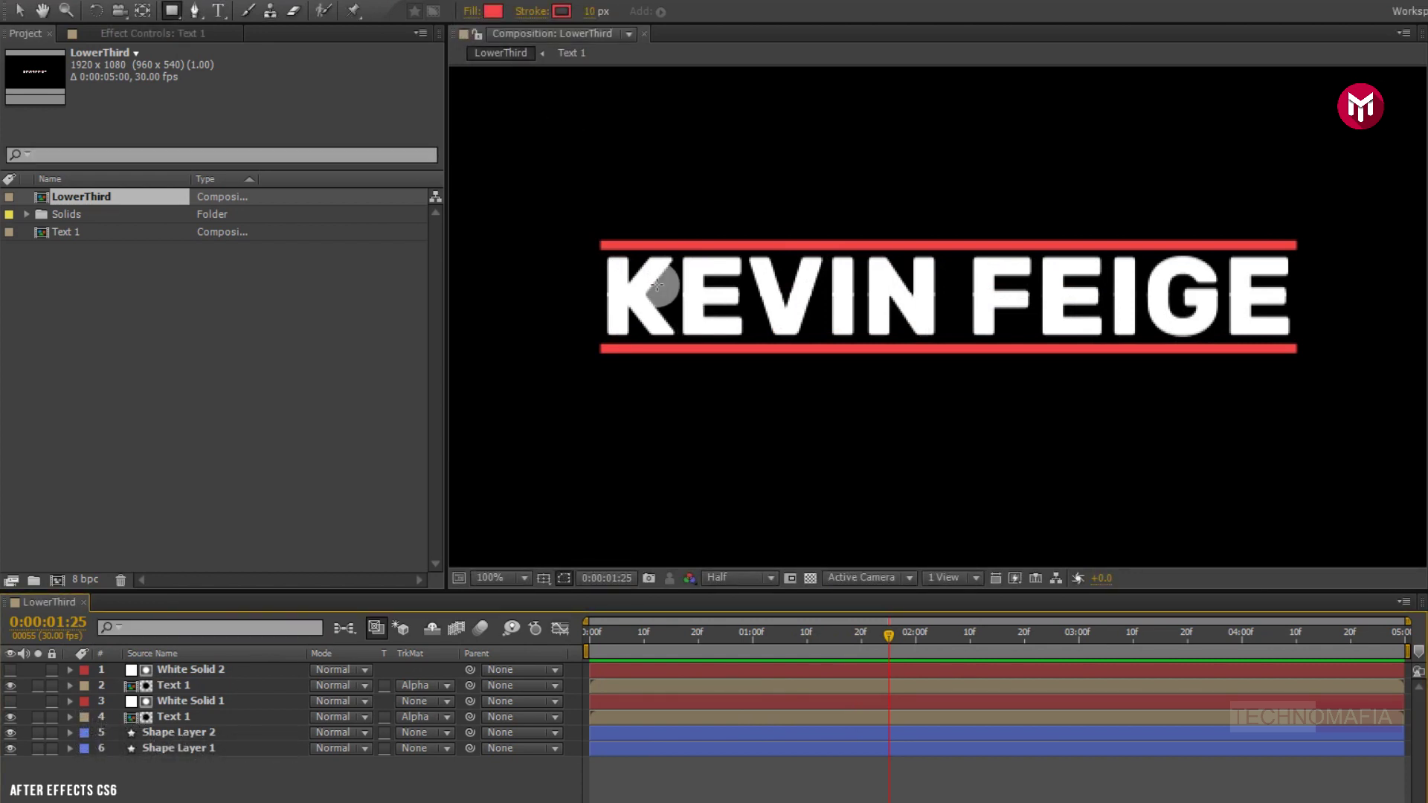
click(534, 11)
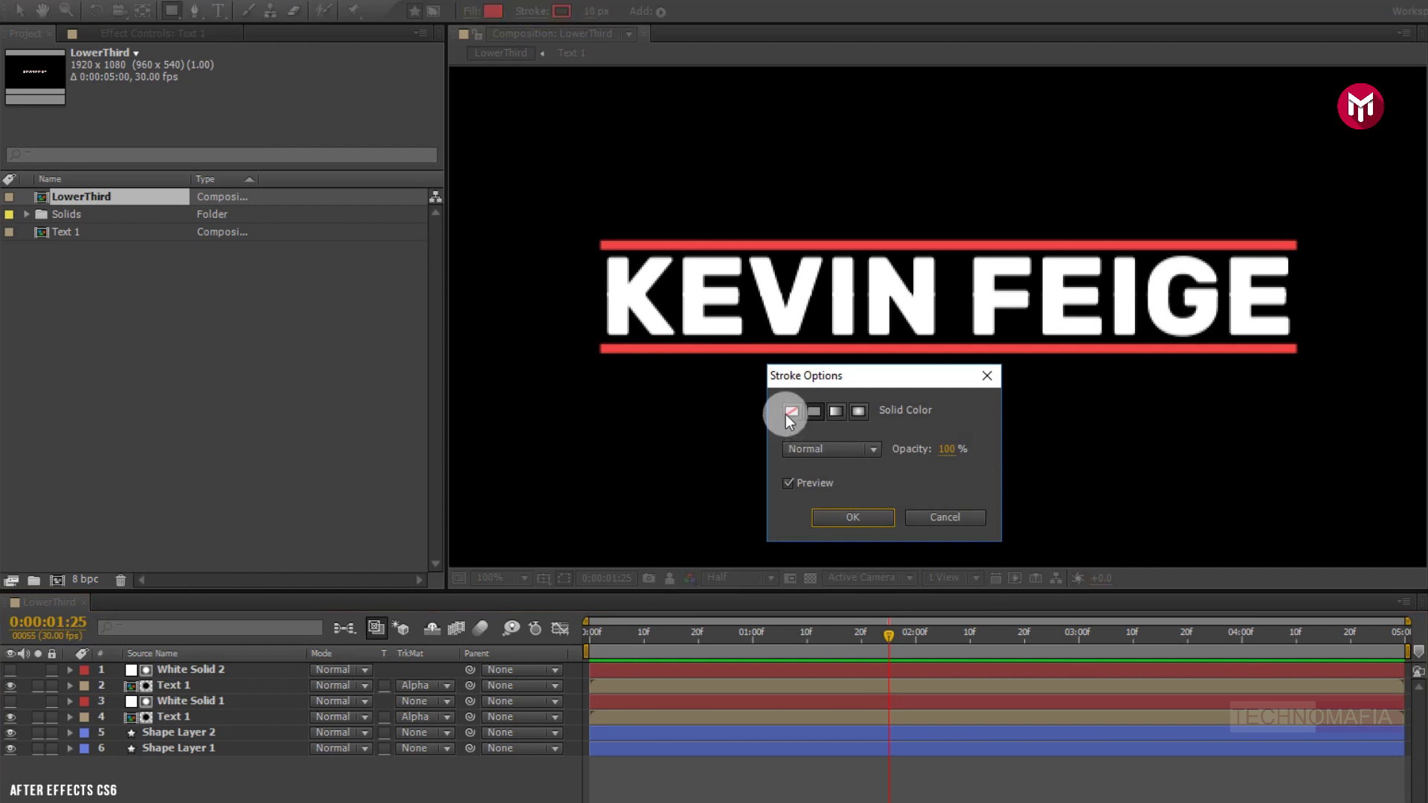
click(788, 412)
click(846, 516)
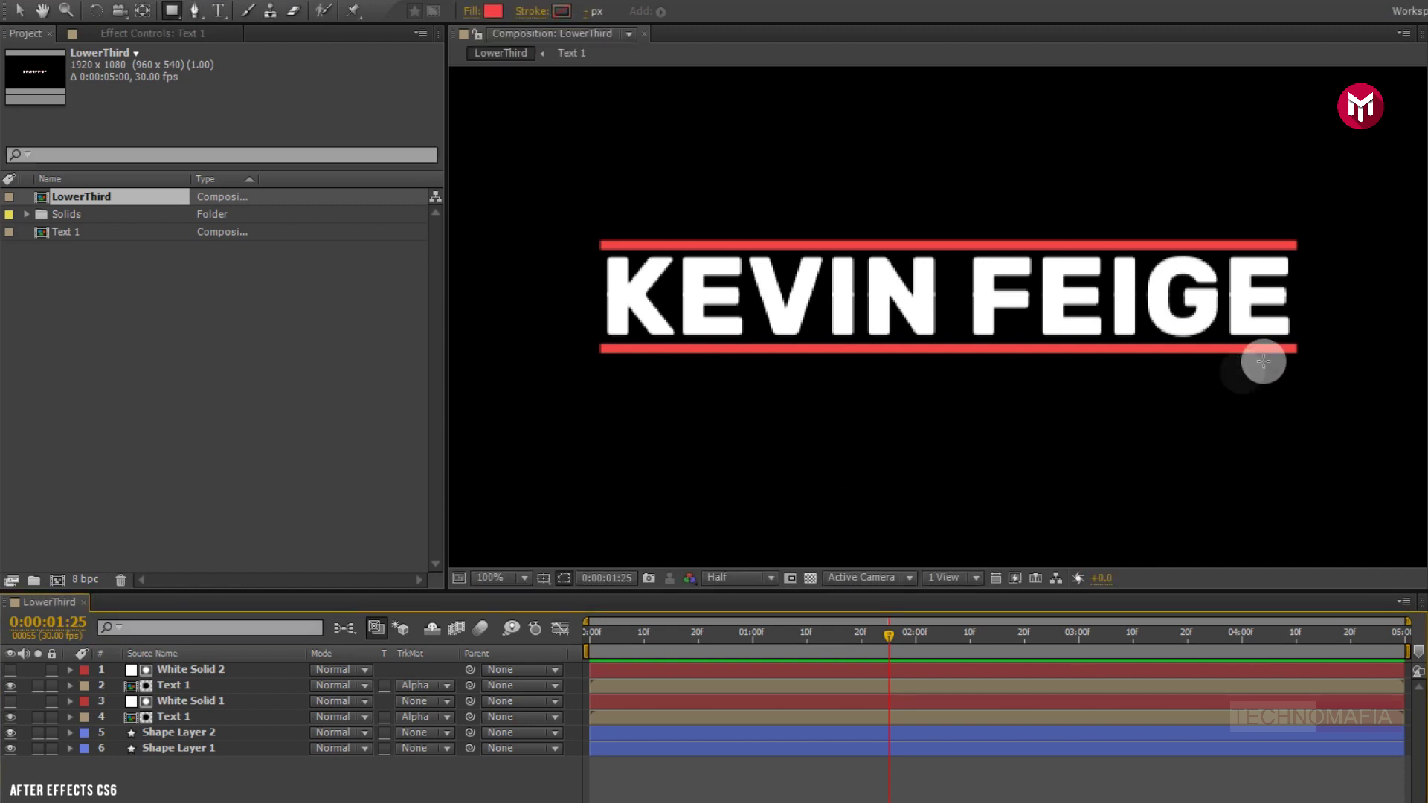
Draw a red rectangle hanging from the right part of the lower red line and move its anchor point to its top-edge centre.
drag(1294, 348, 971, 428)
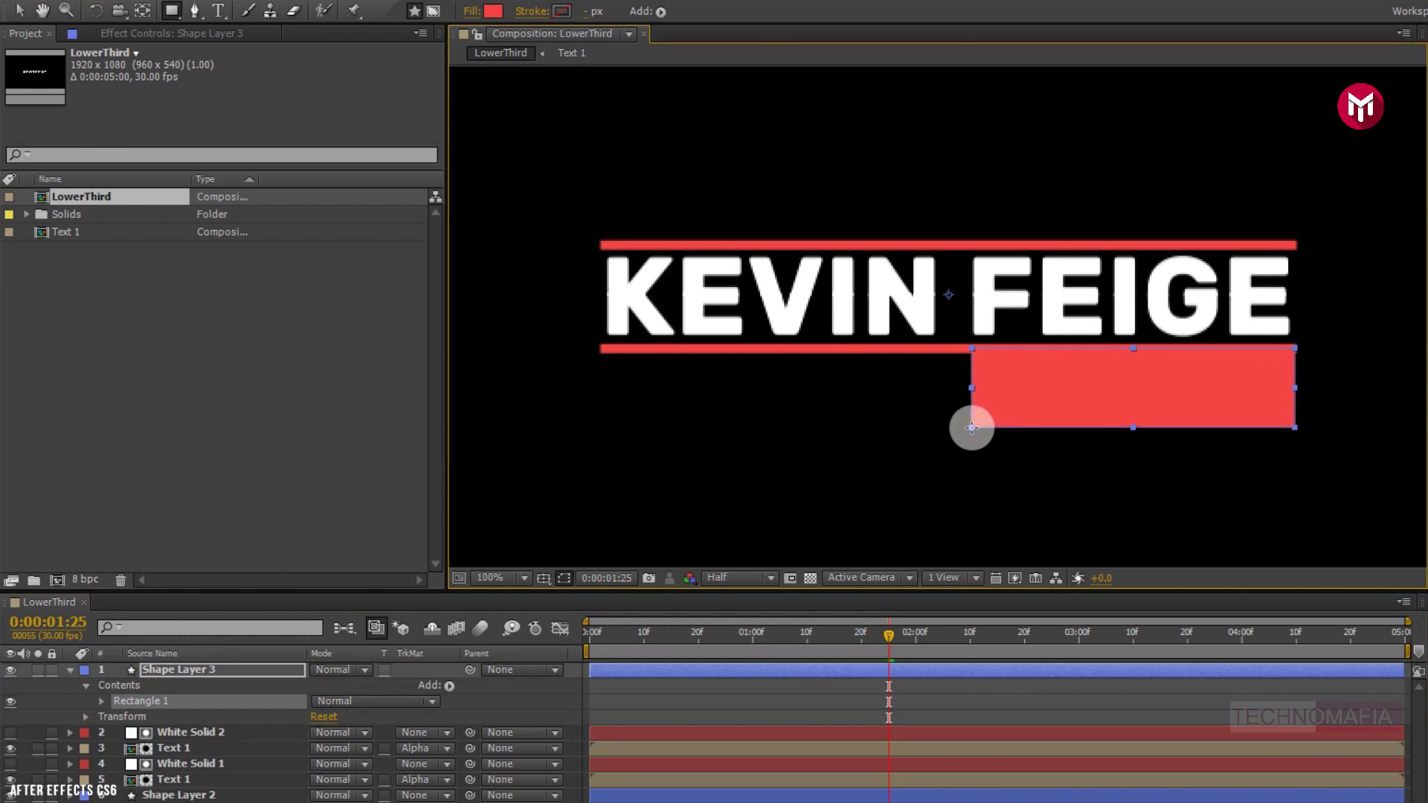
key(period)
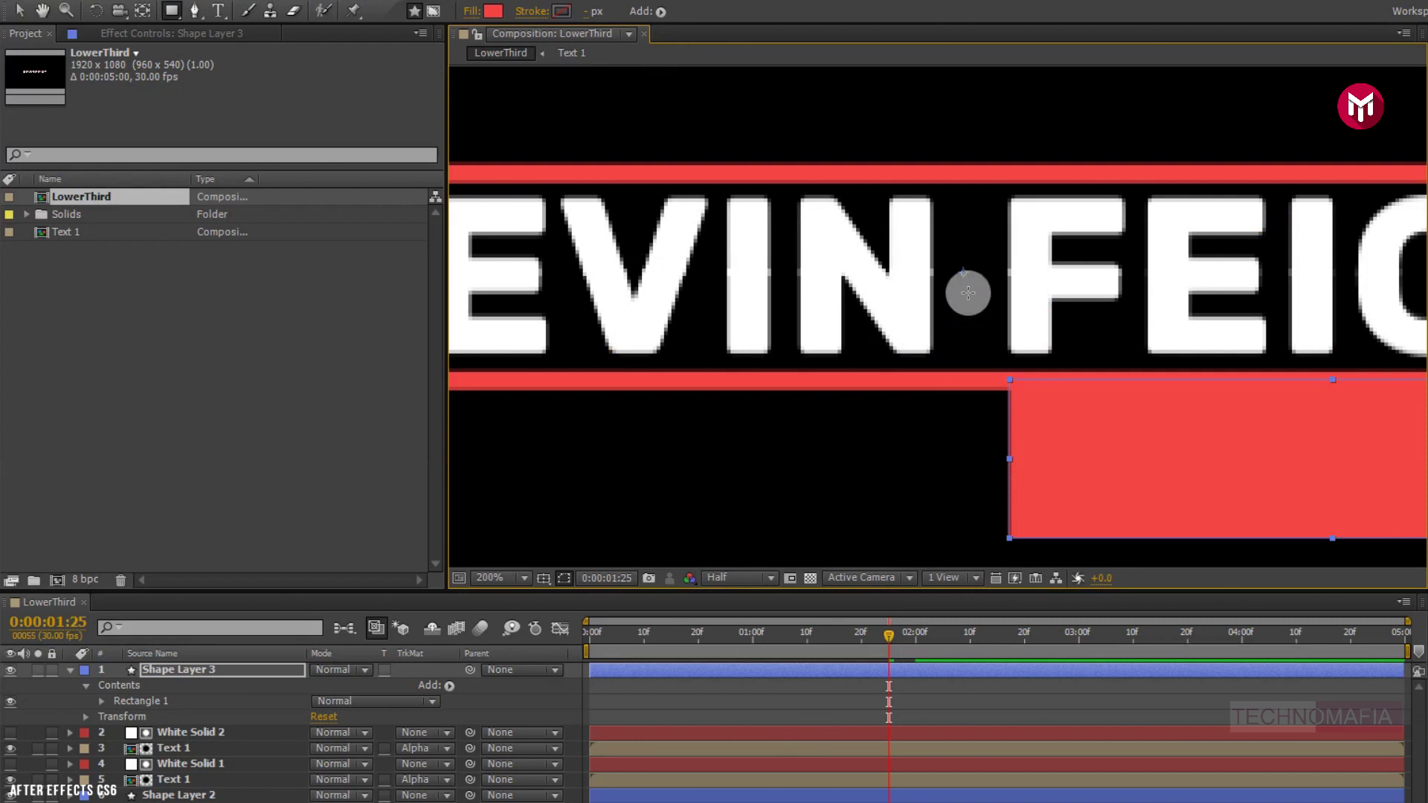
key(y)
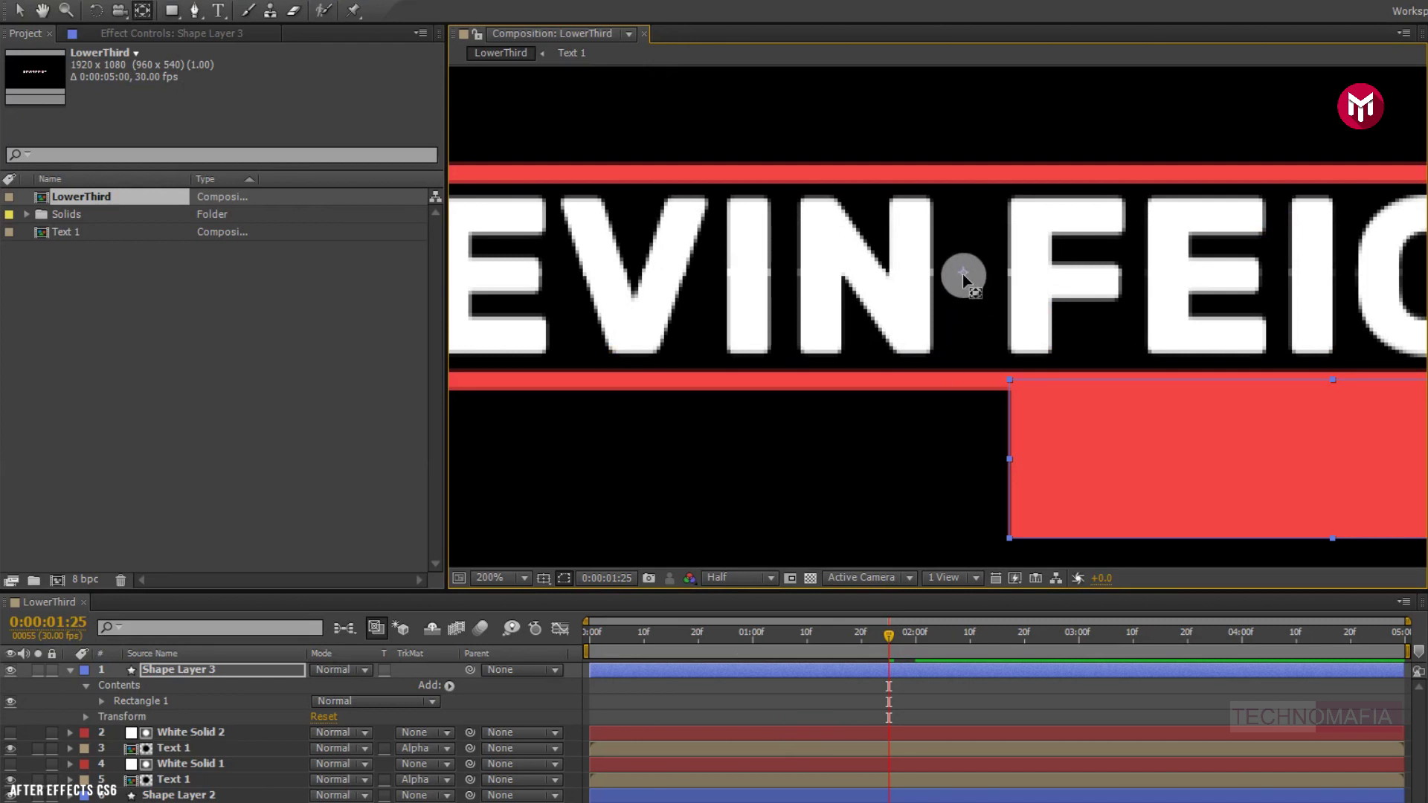
drag(962, 272, 1328, 379)
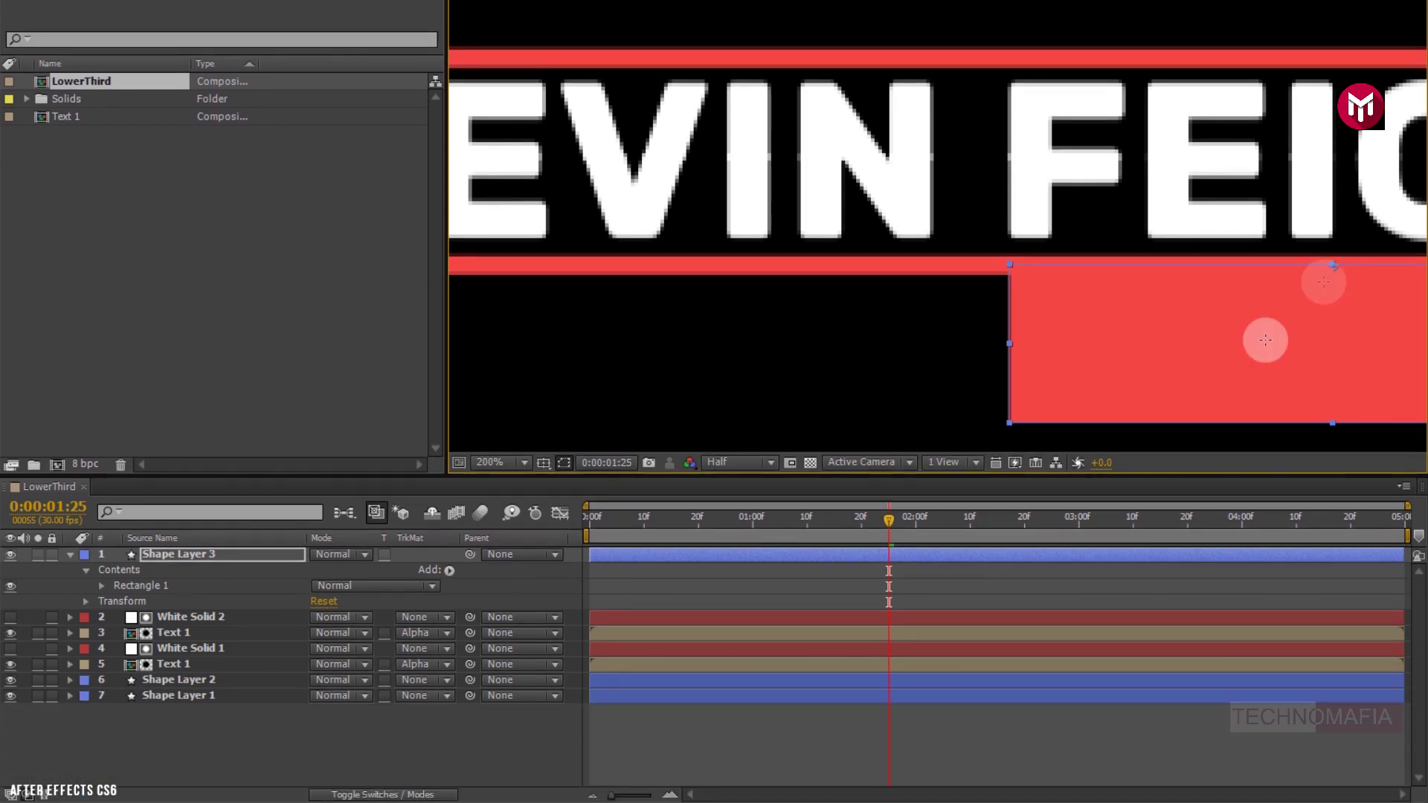
Unlink Shape Layer 3's Scale proportions and add a Scale keyframe at 0:00:03:00.
click(1077, 523)
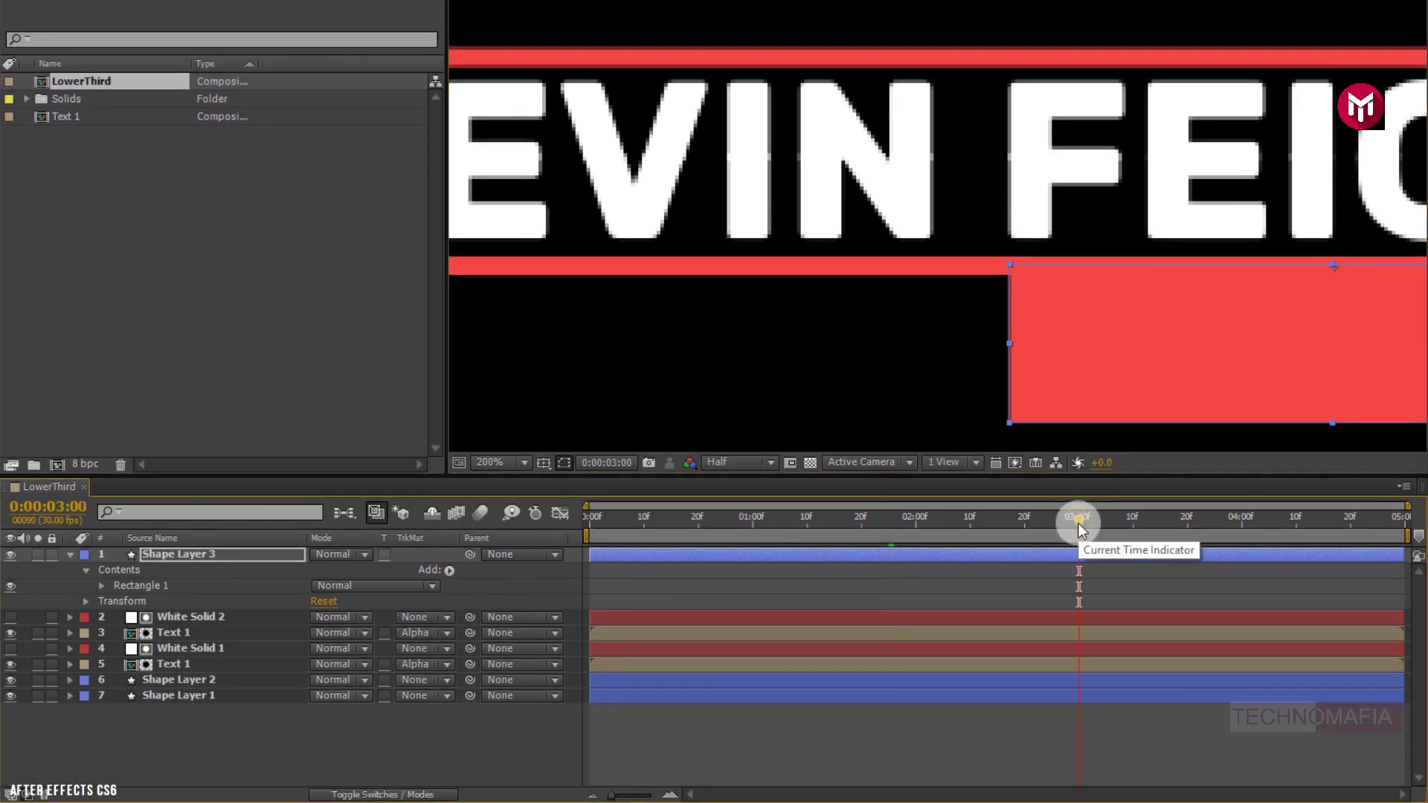
key(s)
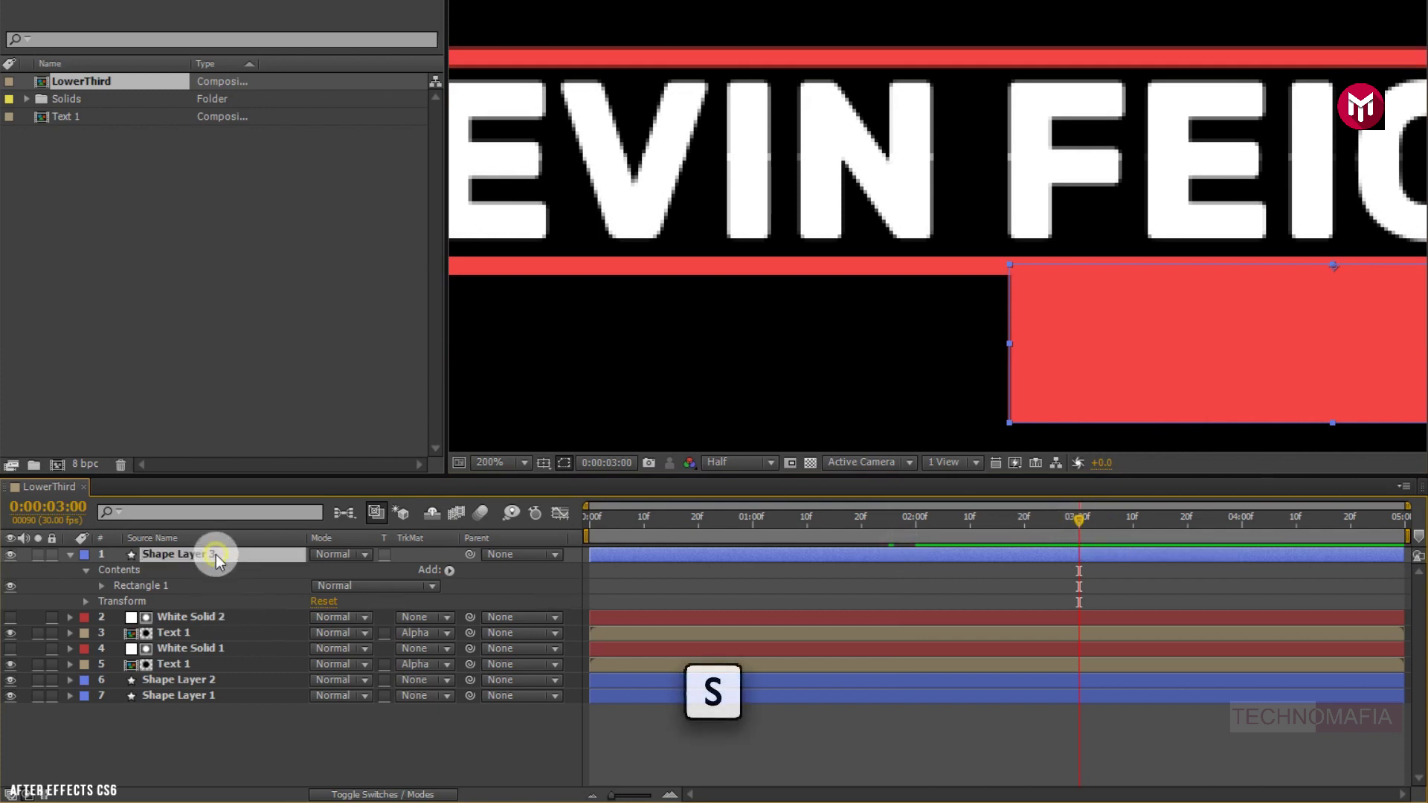
key(s)
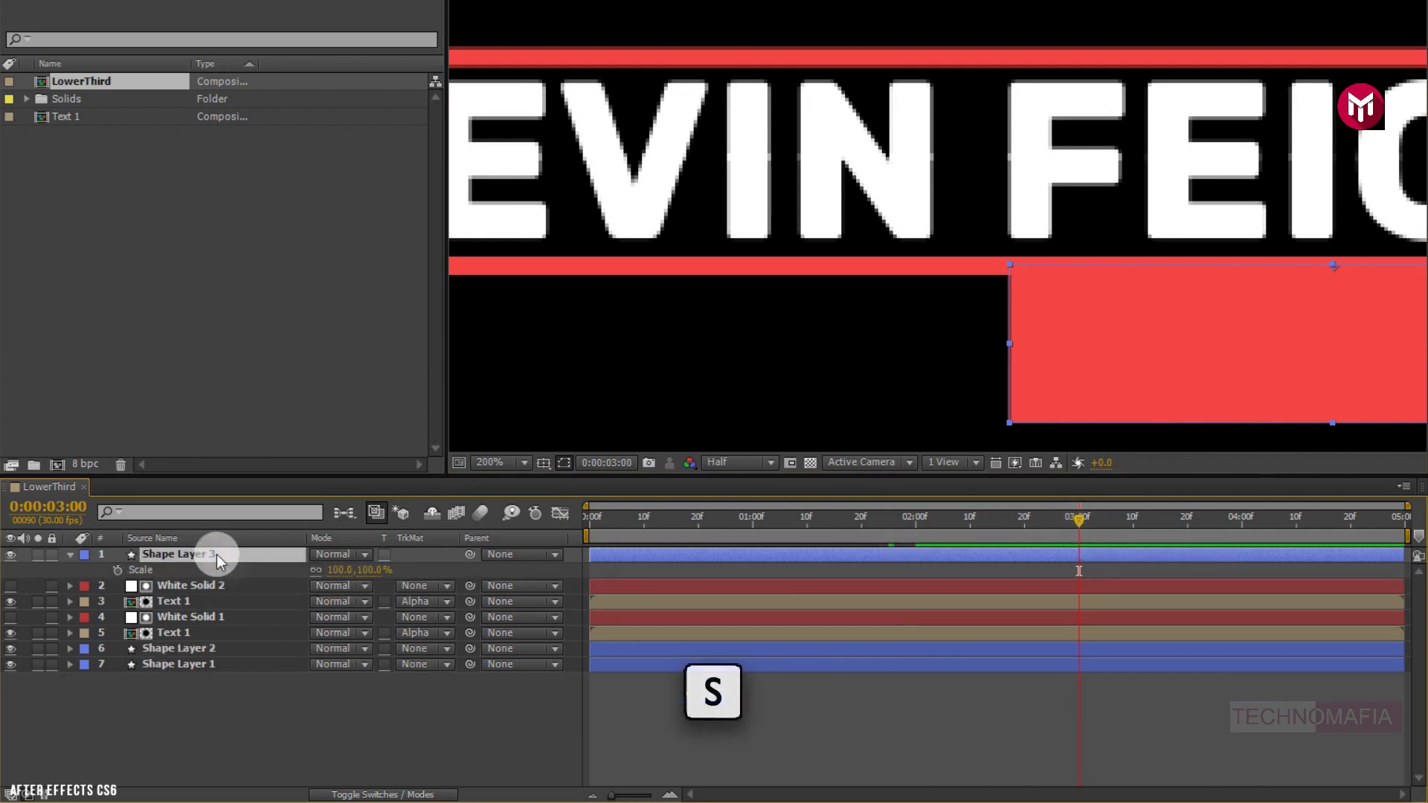
click(316, 571)
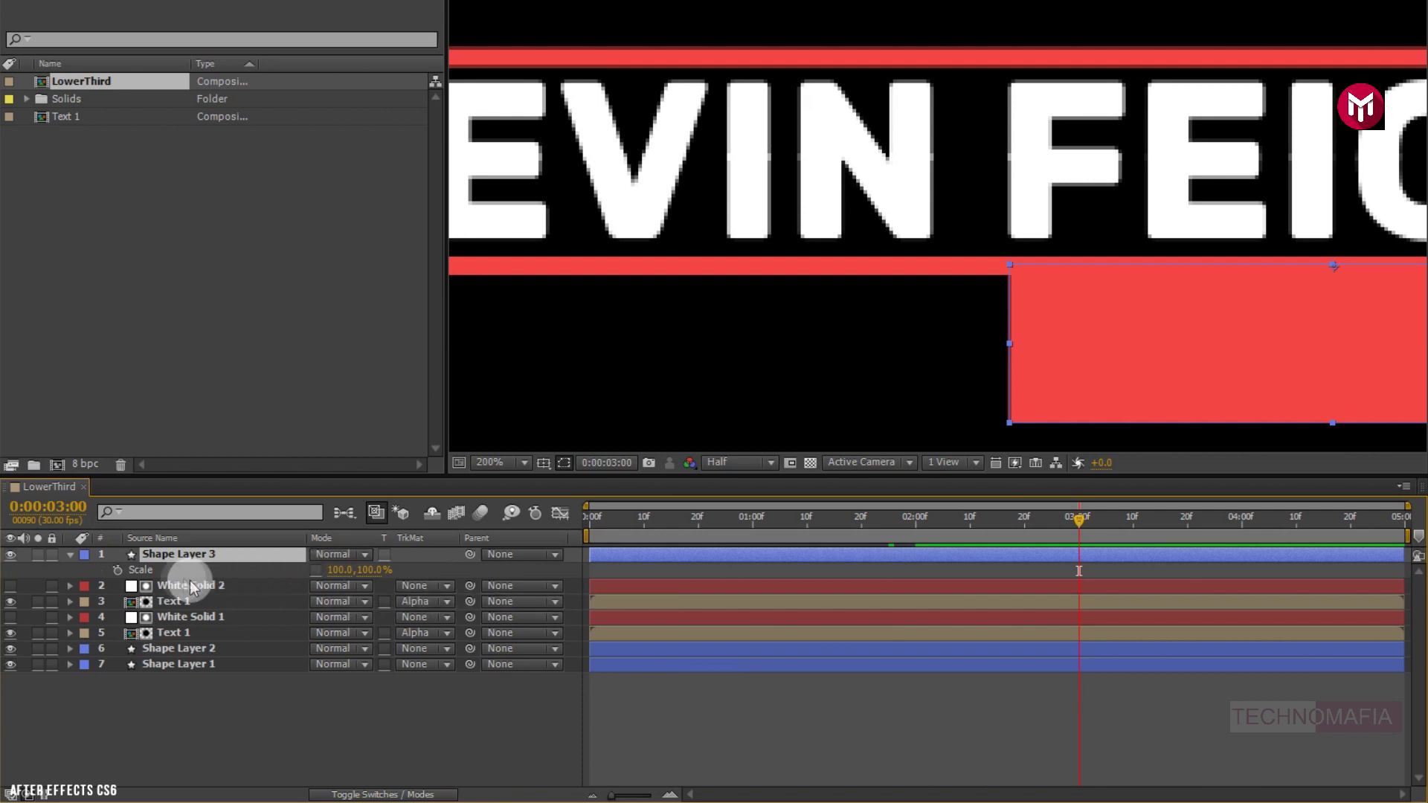
click(118, 570)
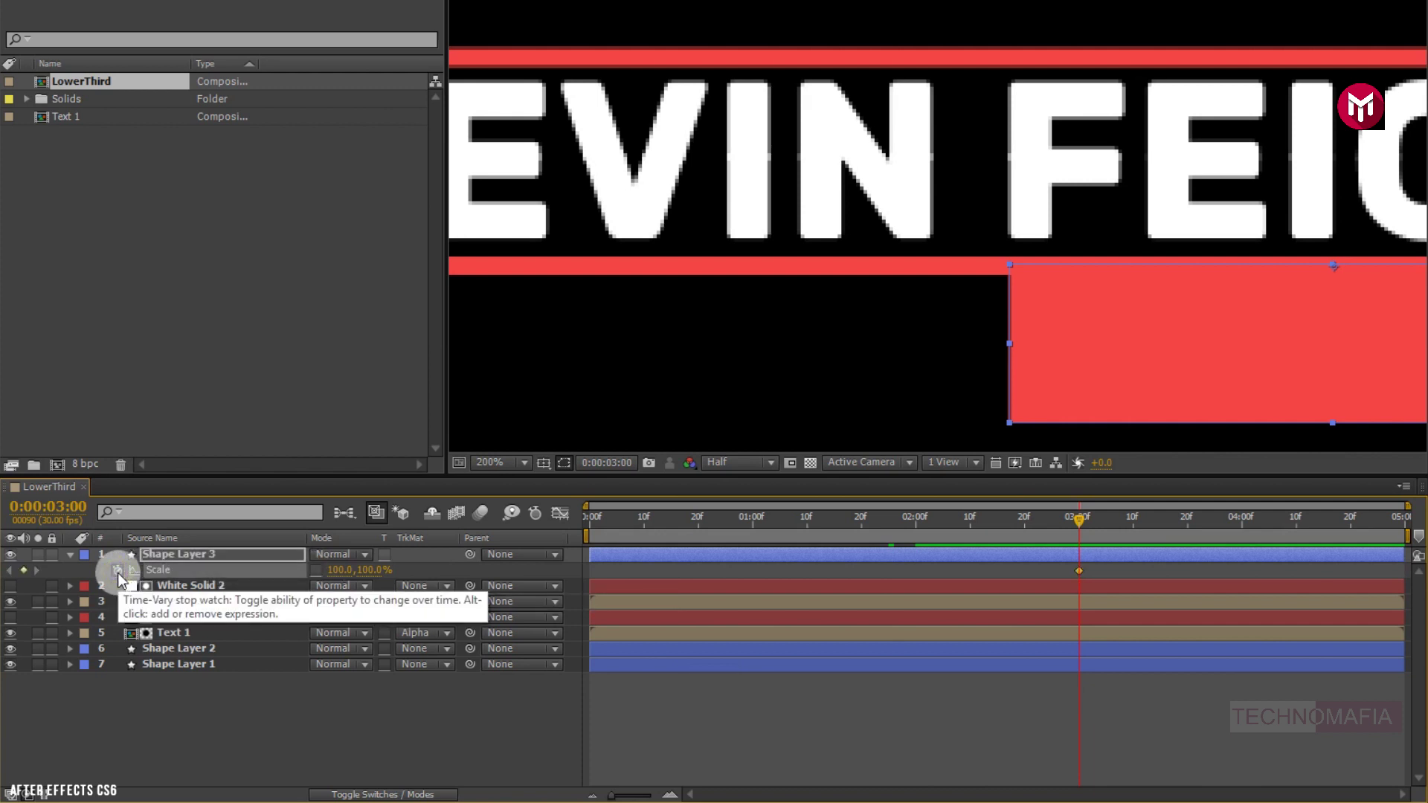
Set Shape Layer 3's vertical scale to 0% at 0:00:01:25.
click(888, 519)
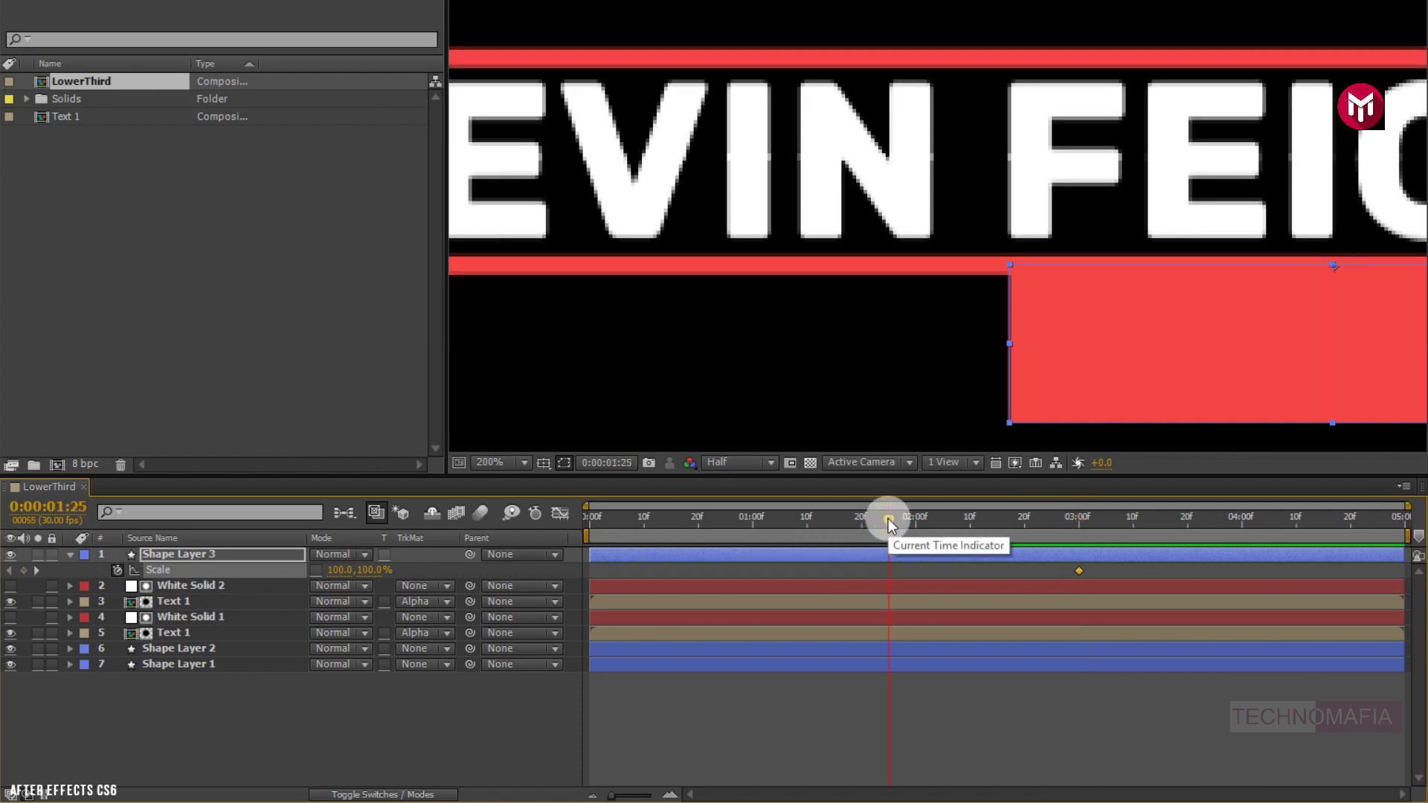
click(367, 570)
text(0)
key(Return)
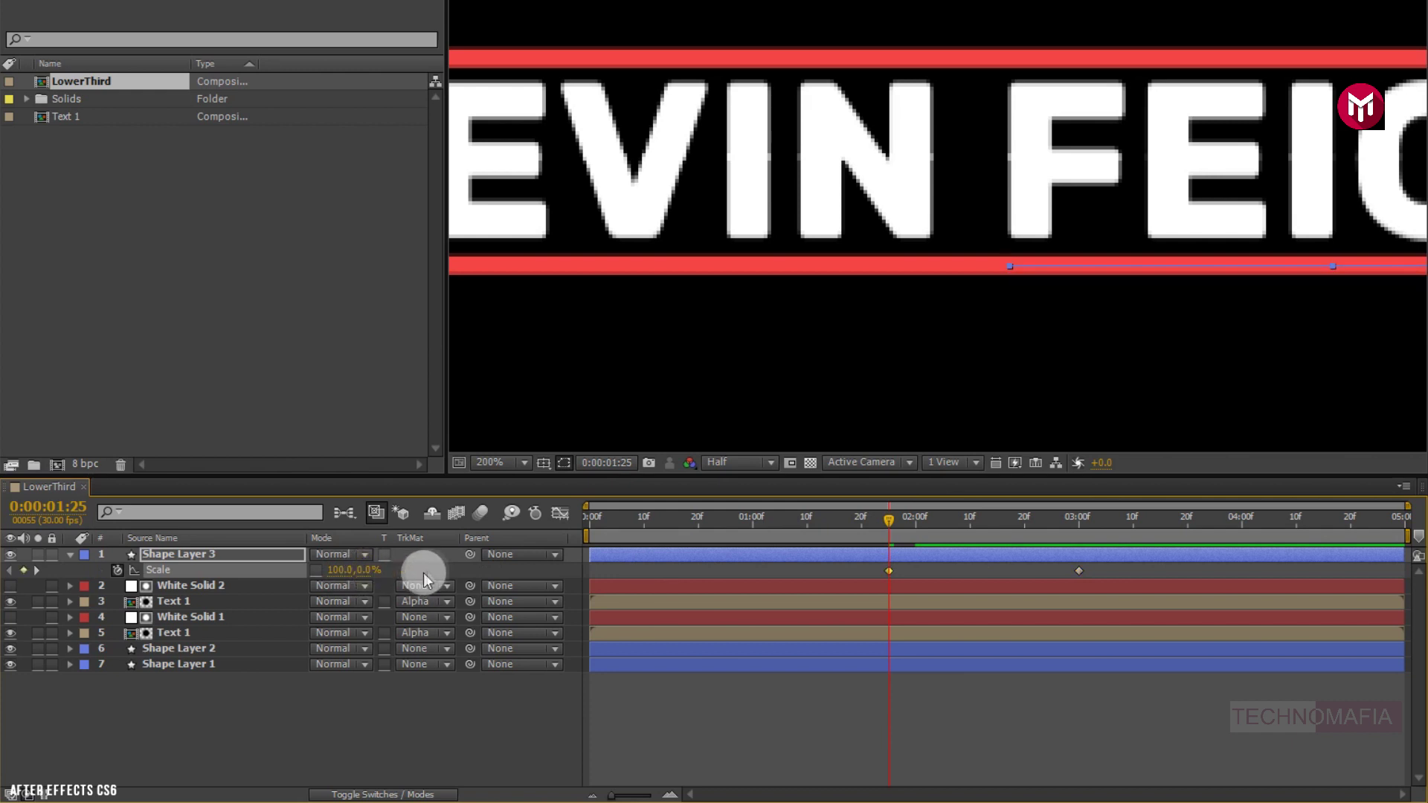
Apply Easy Ease to Shape Layer 3's 0:00:03:00 Scale keyframe, extend its incoming influence in the speed graph, and preview the result.
scroll(989, 386, down, 2)
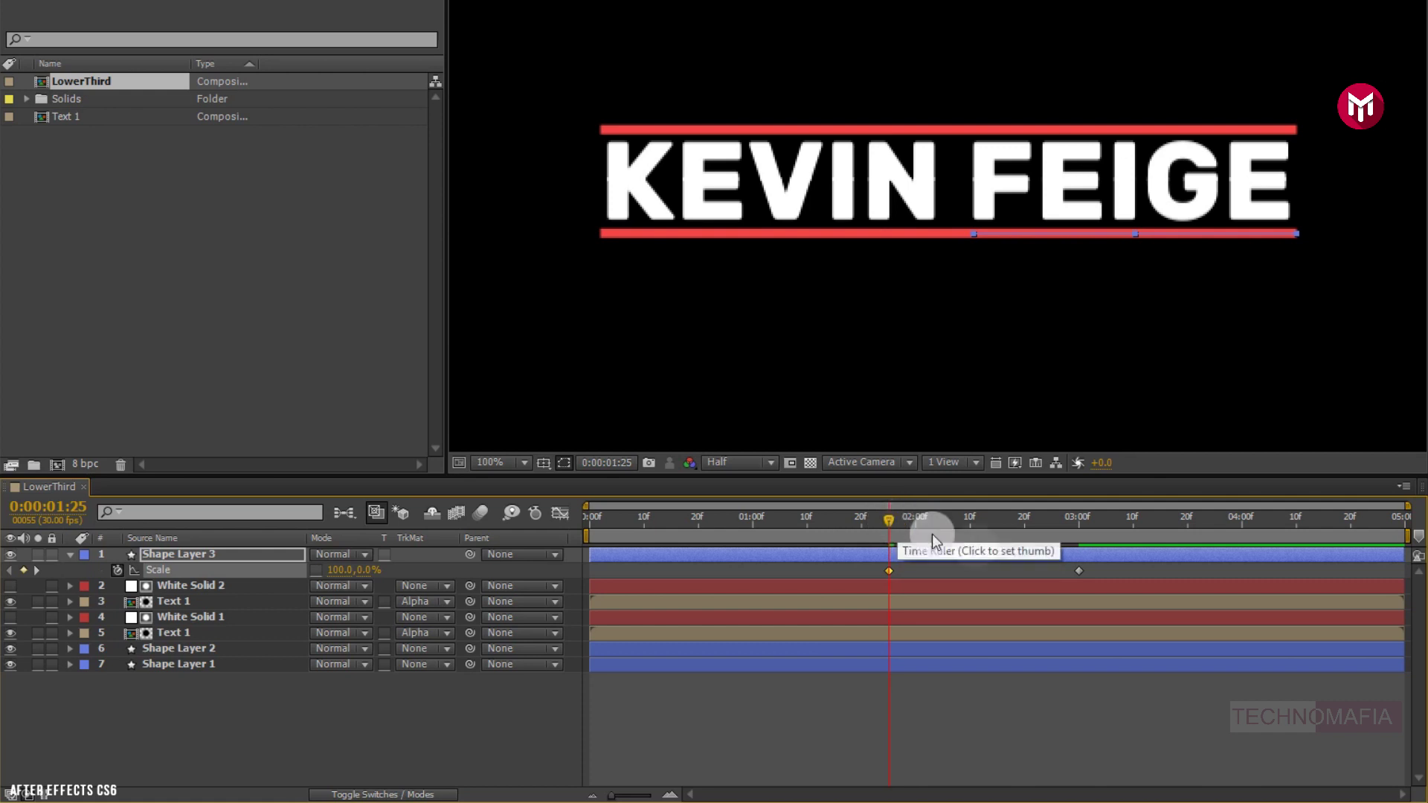
click(1075, 570)
right_click(1077, 570)
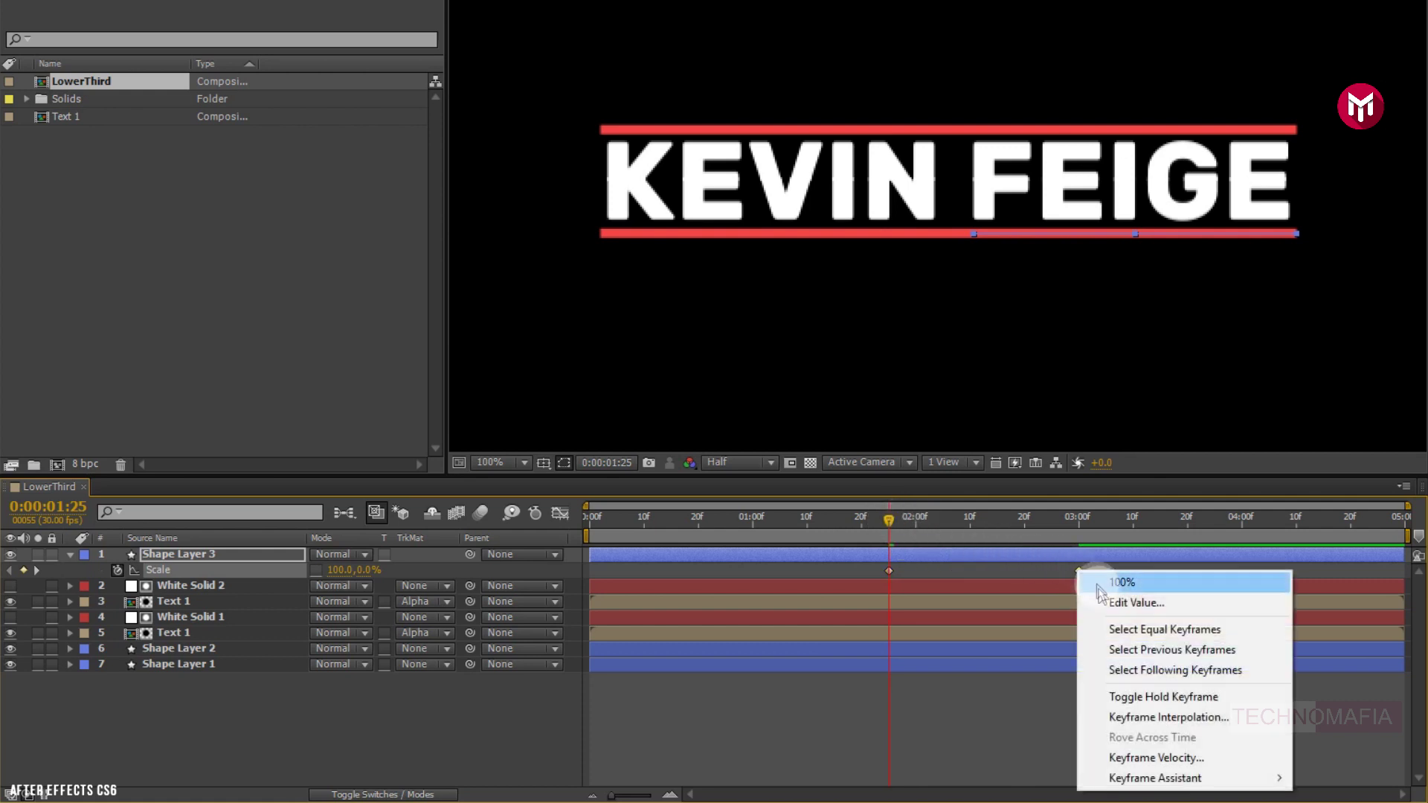
mouse_move(1142, 779)
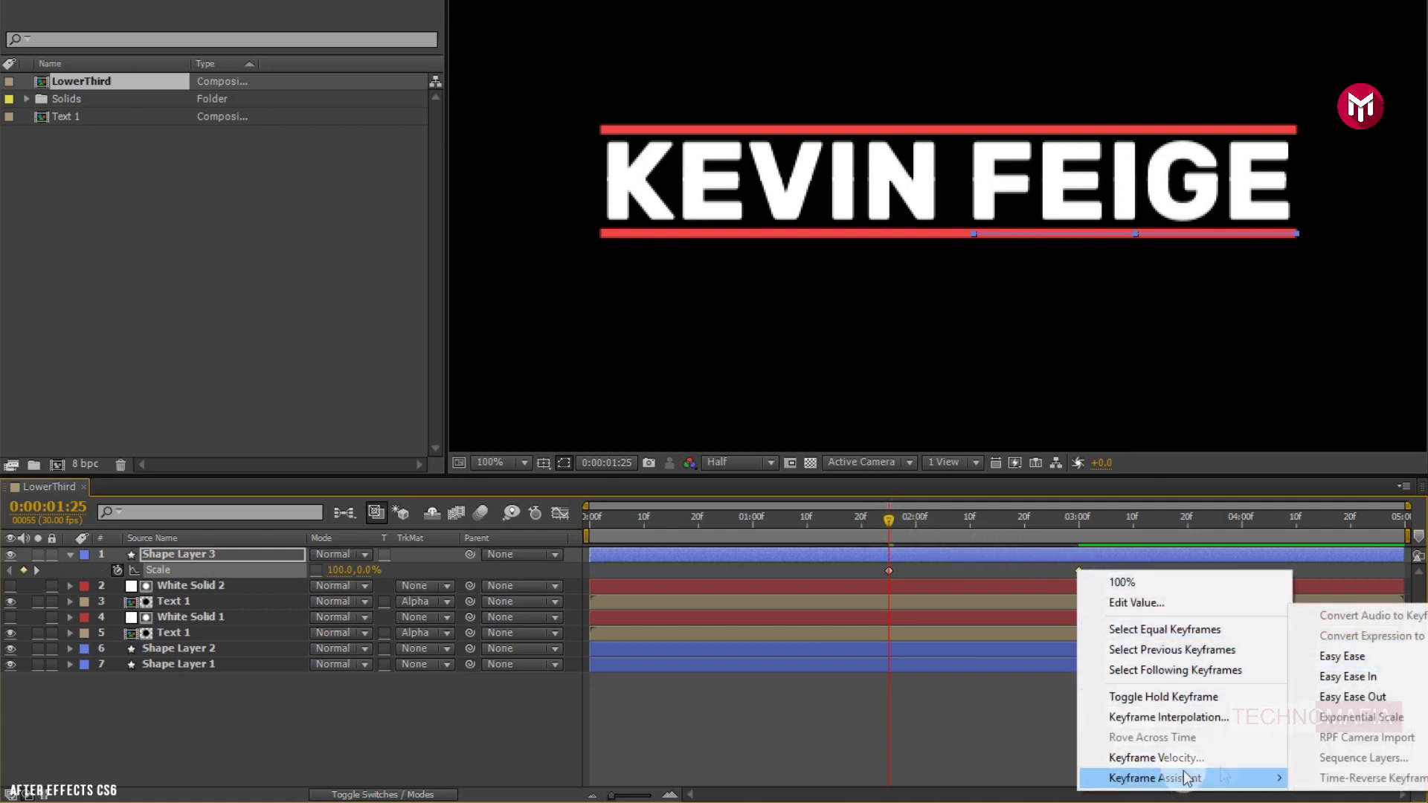
click(1310, 655)
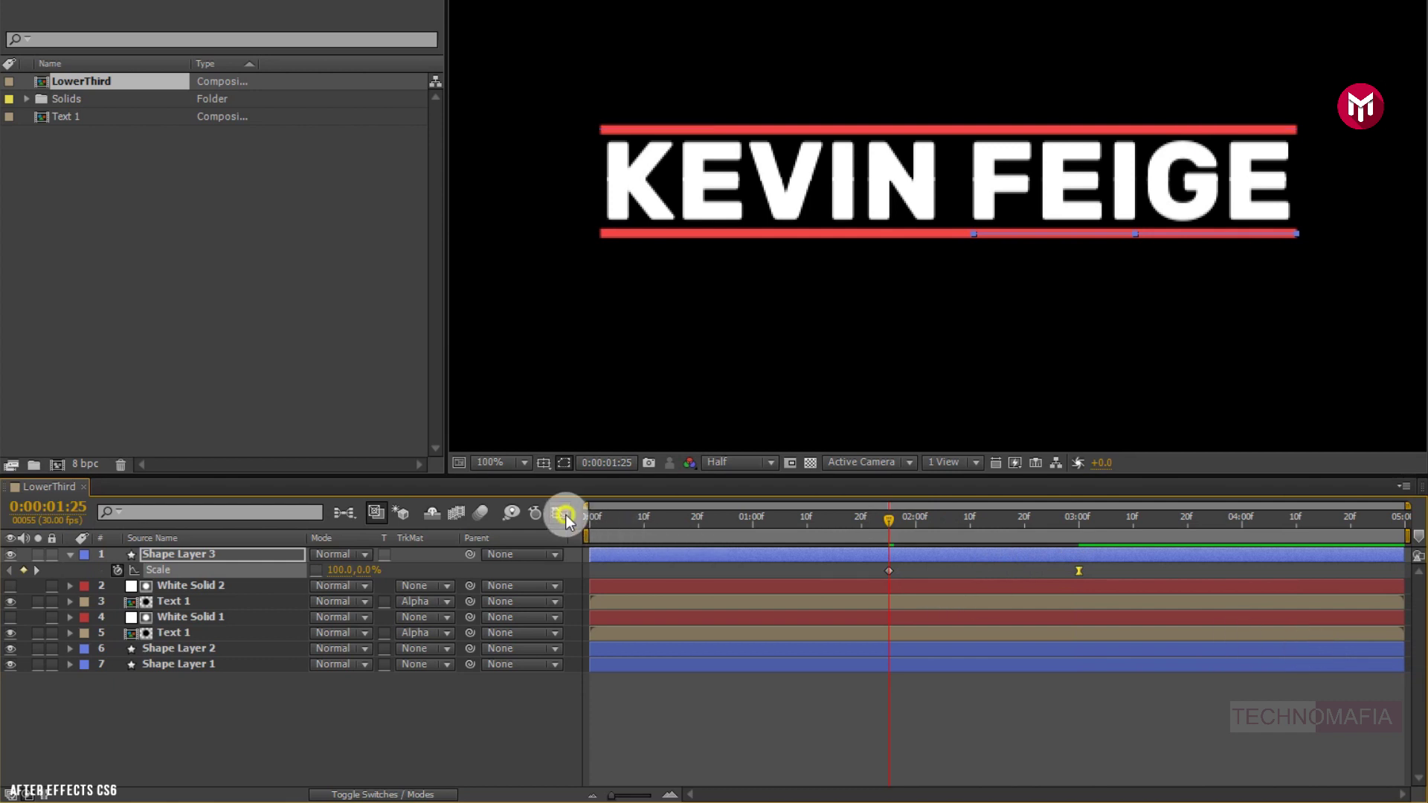
click(563, 513)
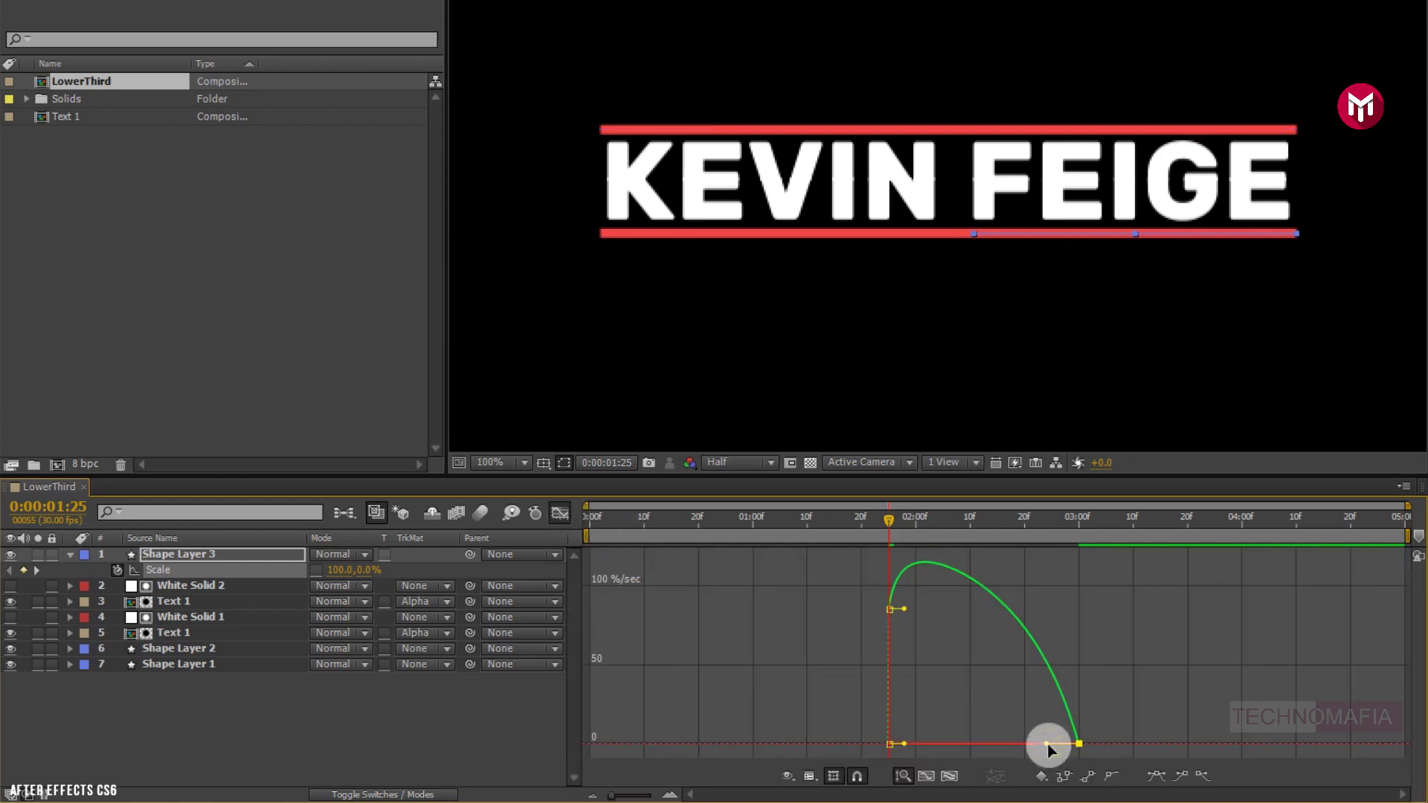
drag(1093, 729, 1011, 745)
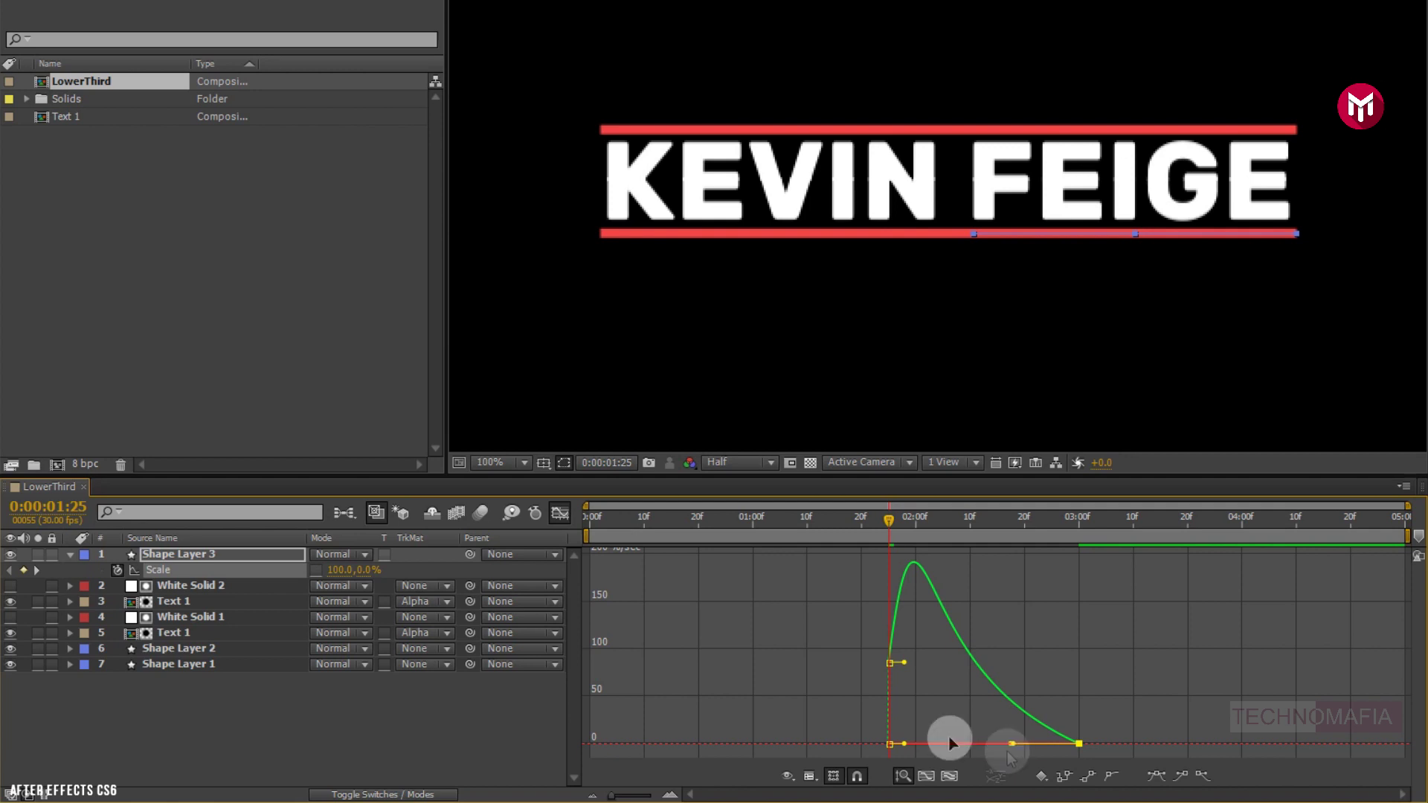
click(564, 515)
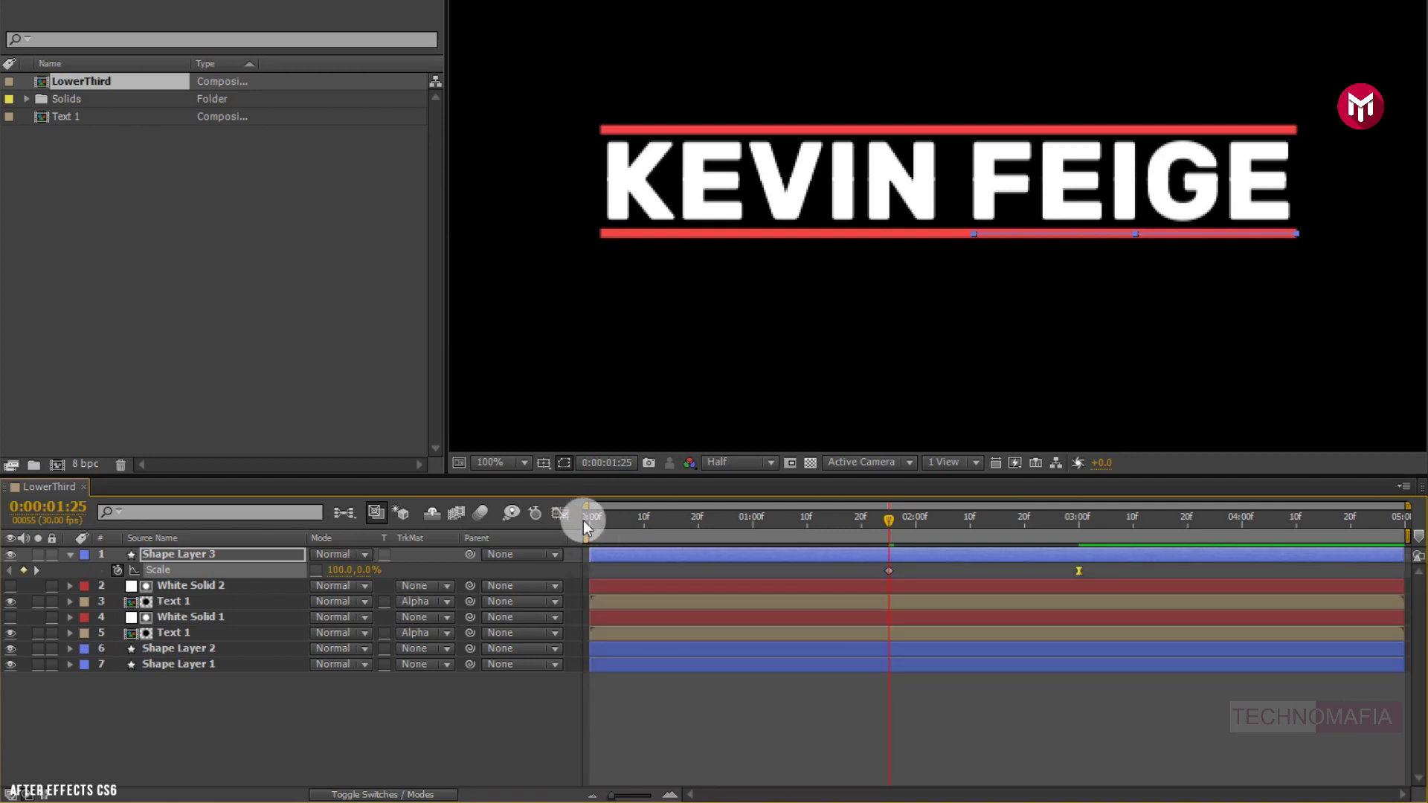
key(space)
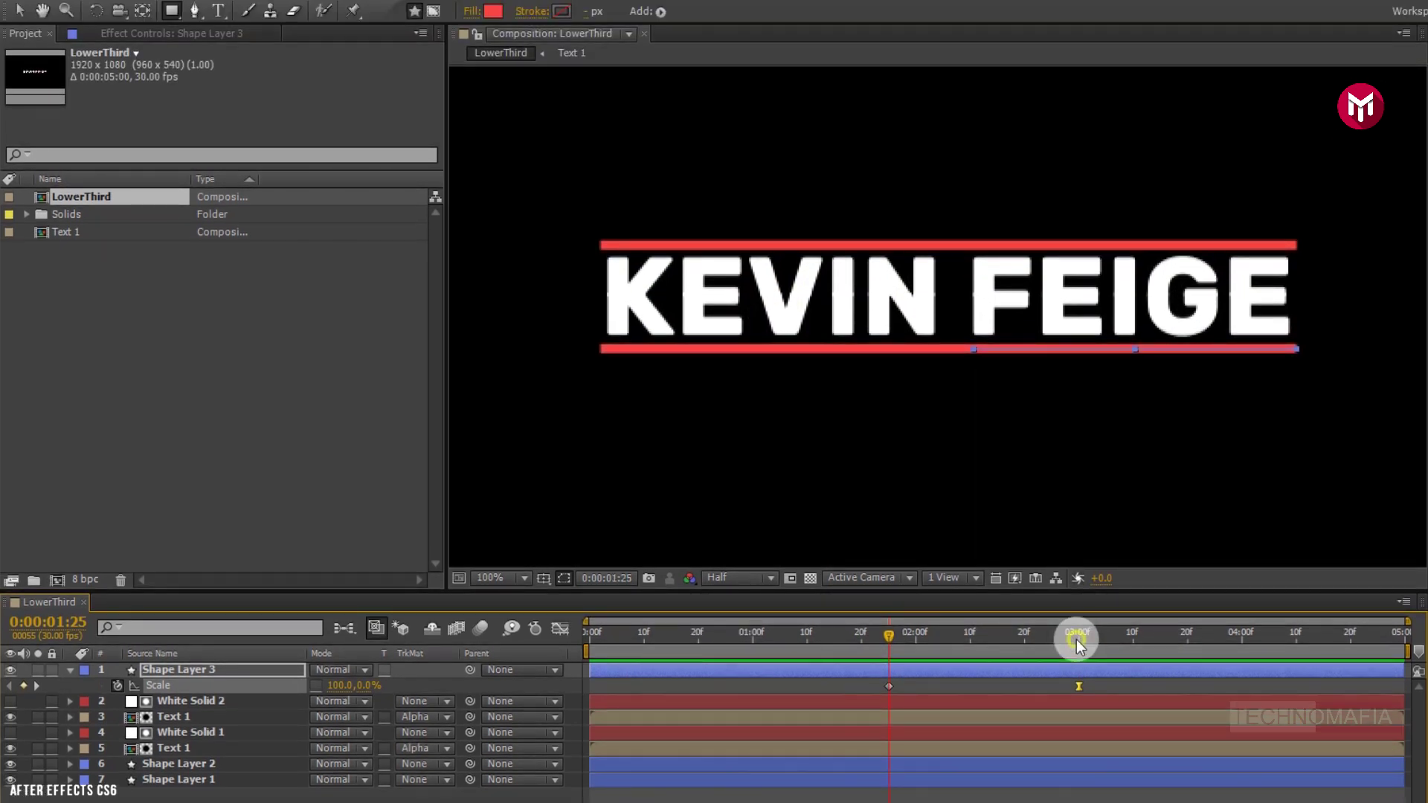
Add a text layer reading PRODUCER with the playhead at 0:00:03:00, where the red box is fully unfolded.
click(1077, 524)
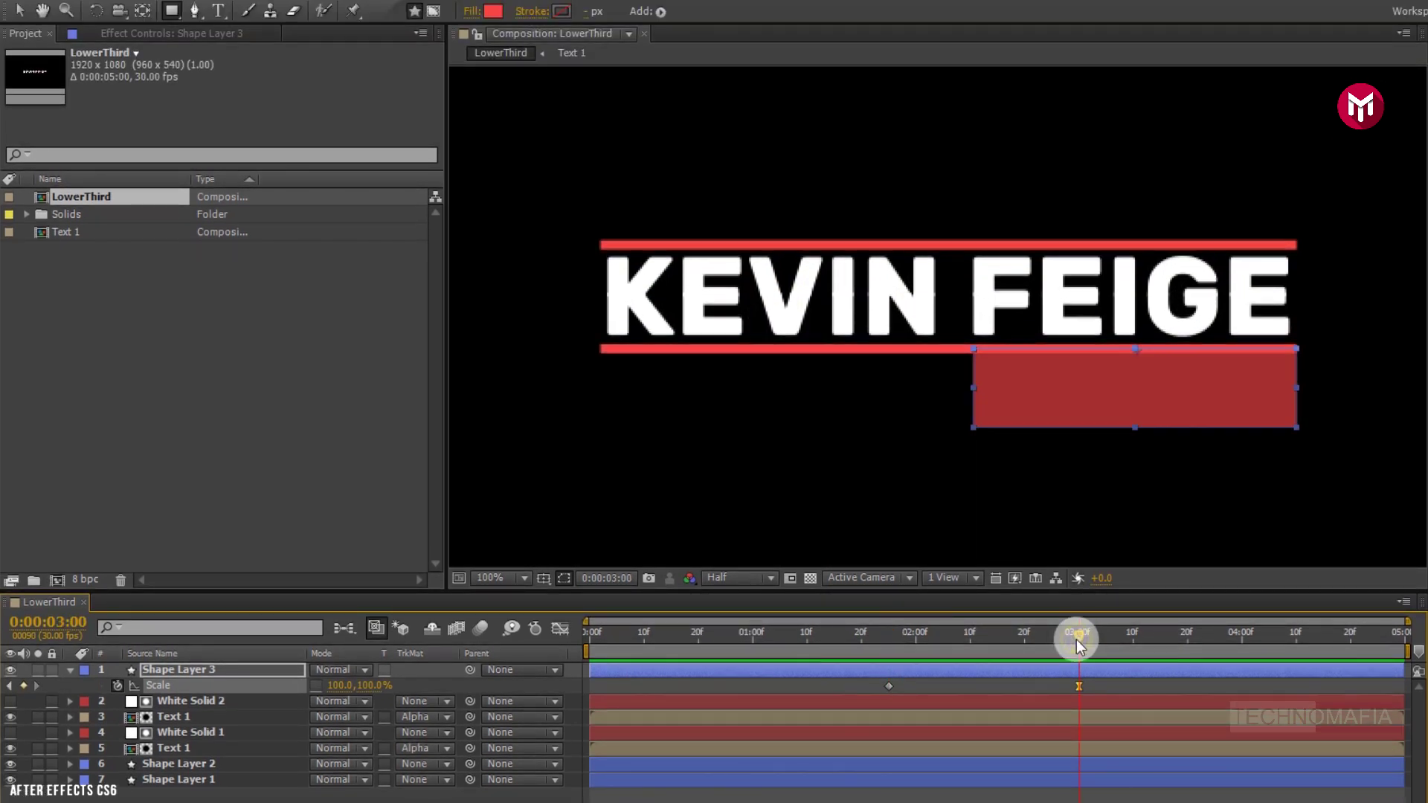
click(70, 670)
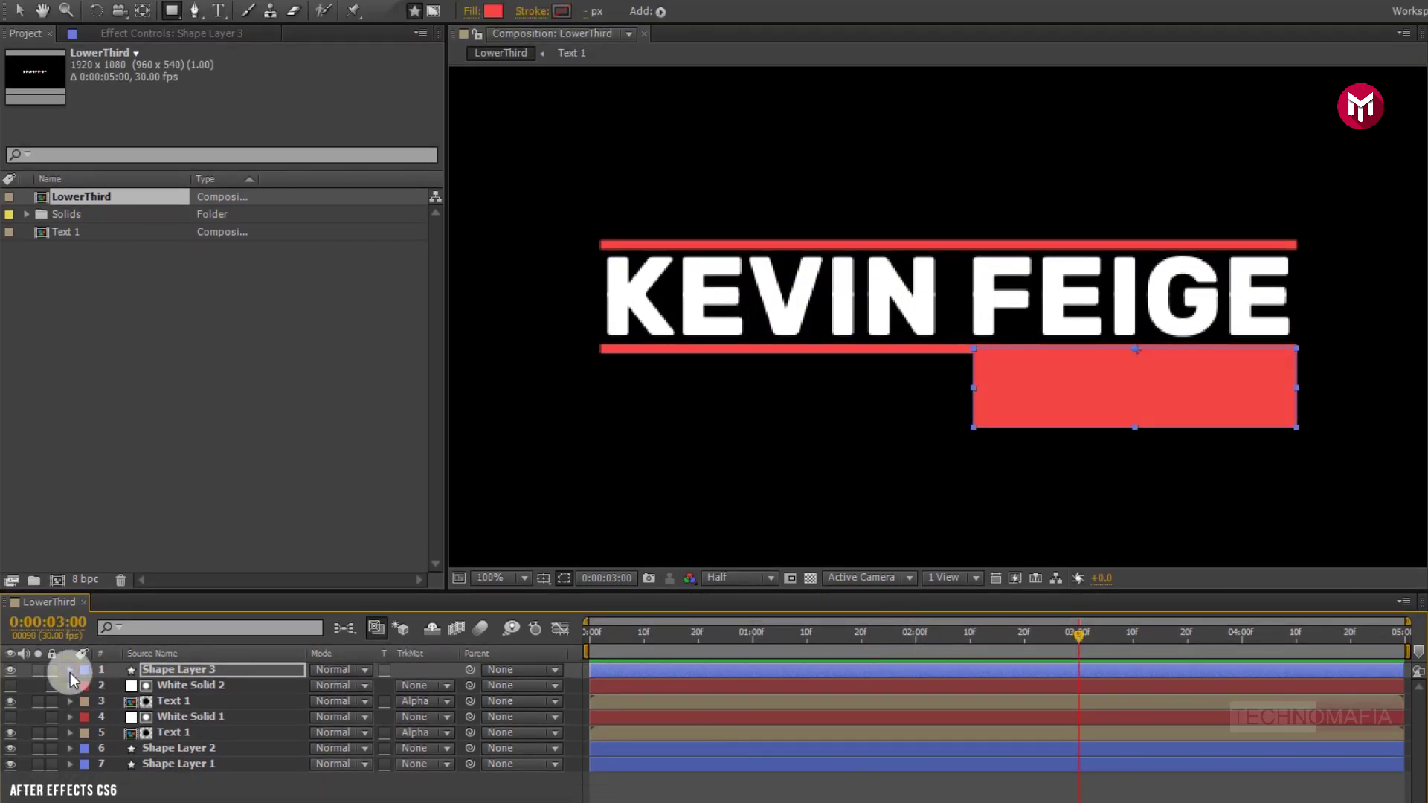
click(218, 10)
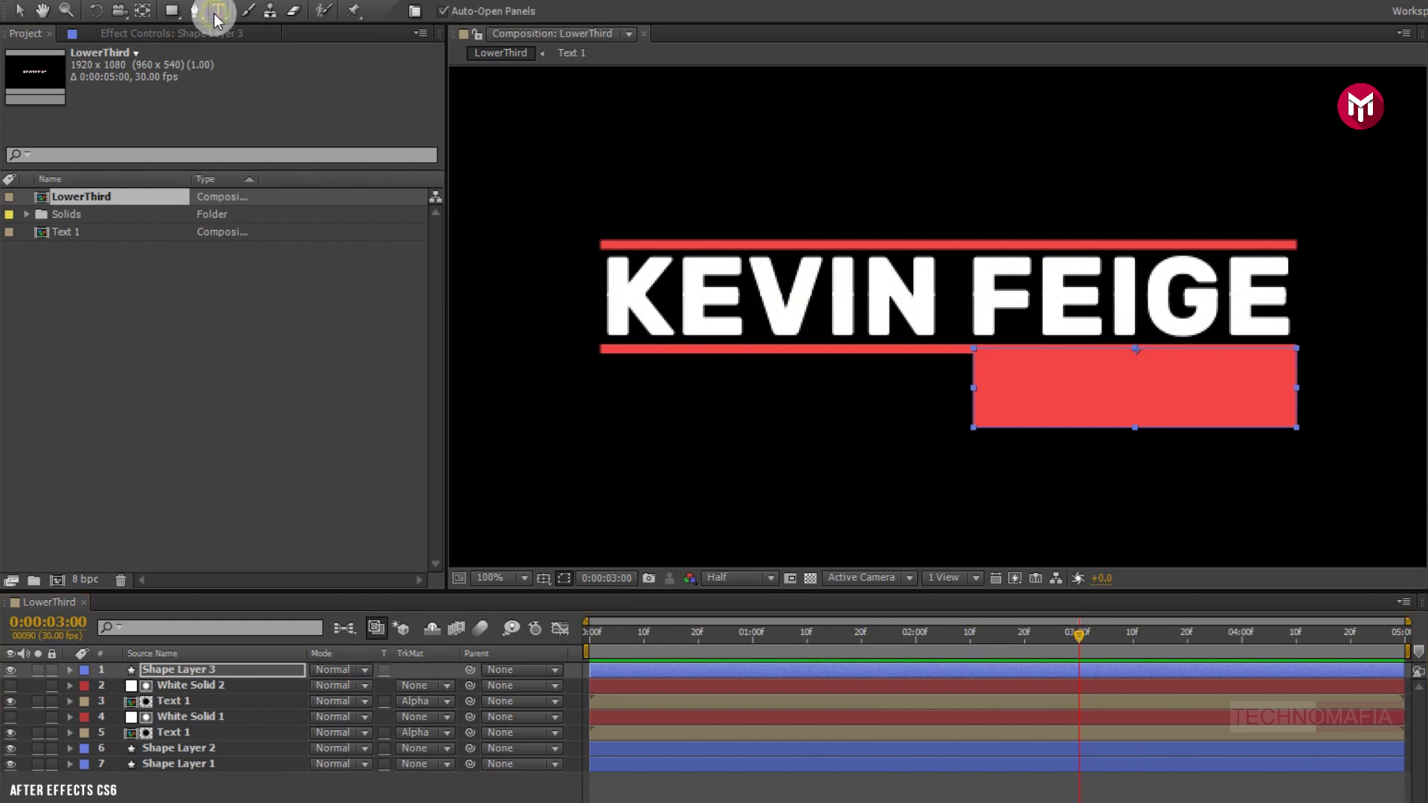
click(942, 407)
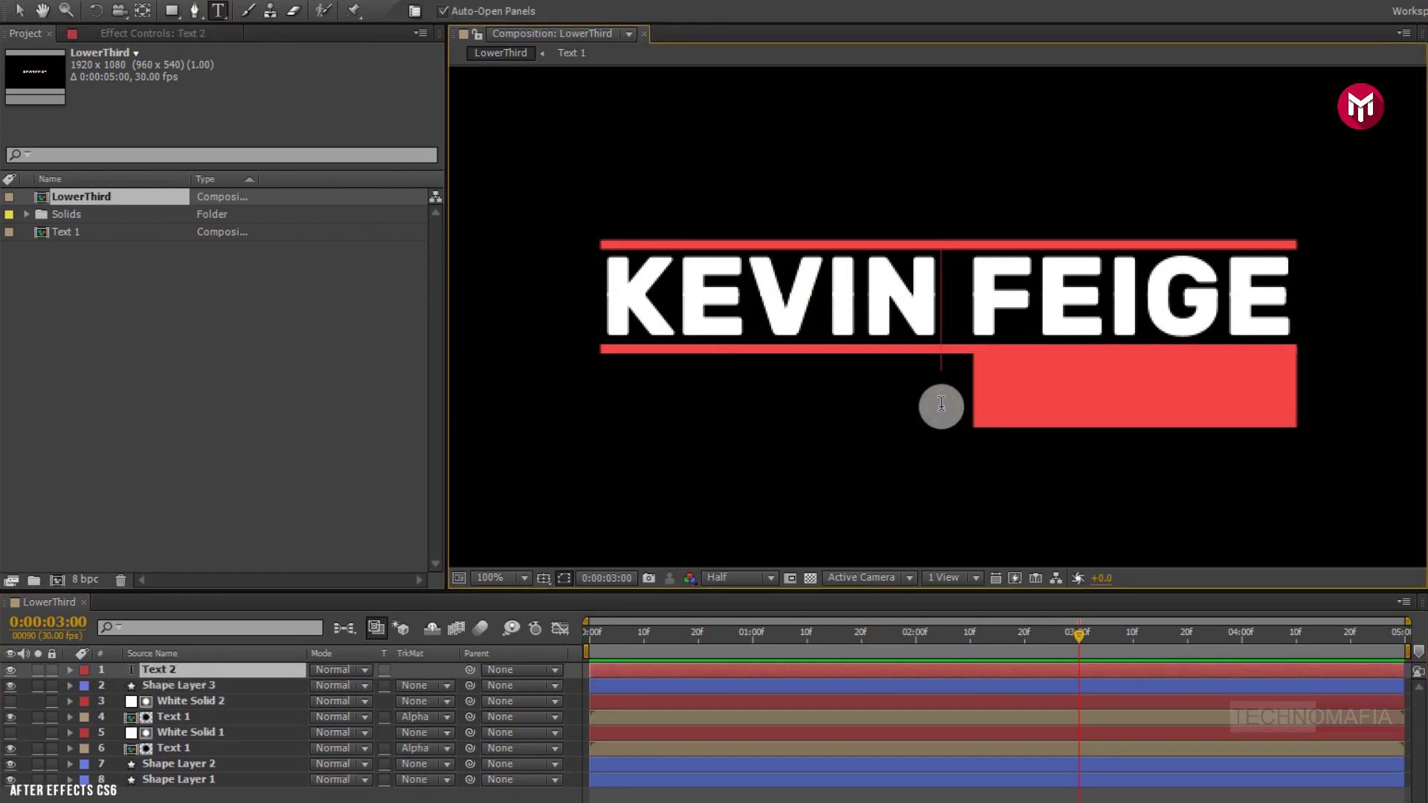
text(PRODUCER)
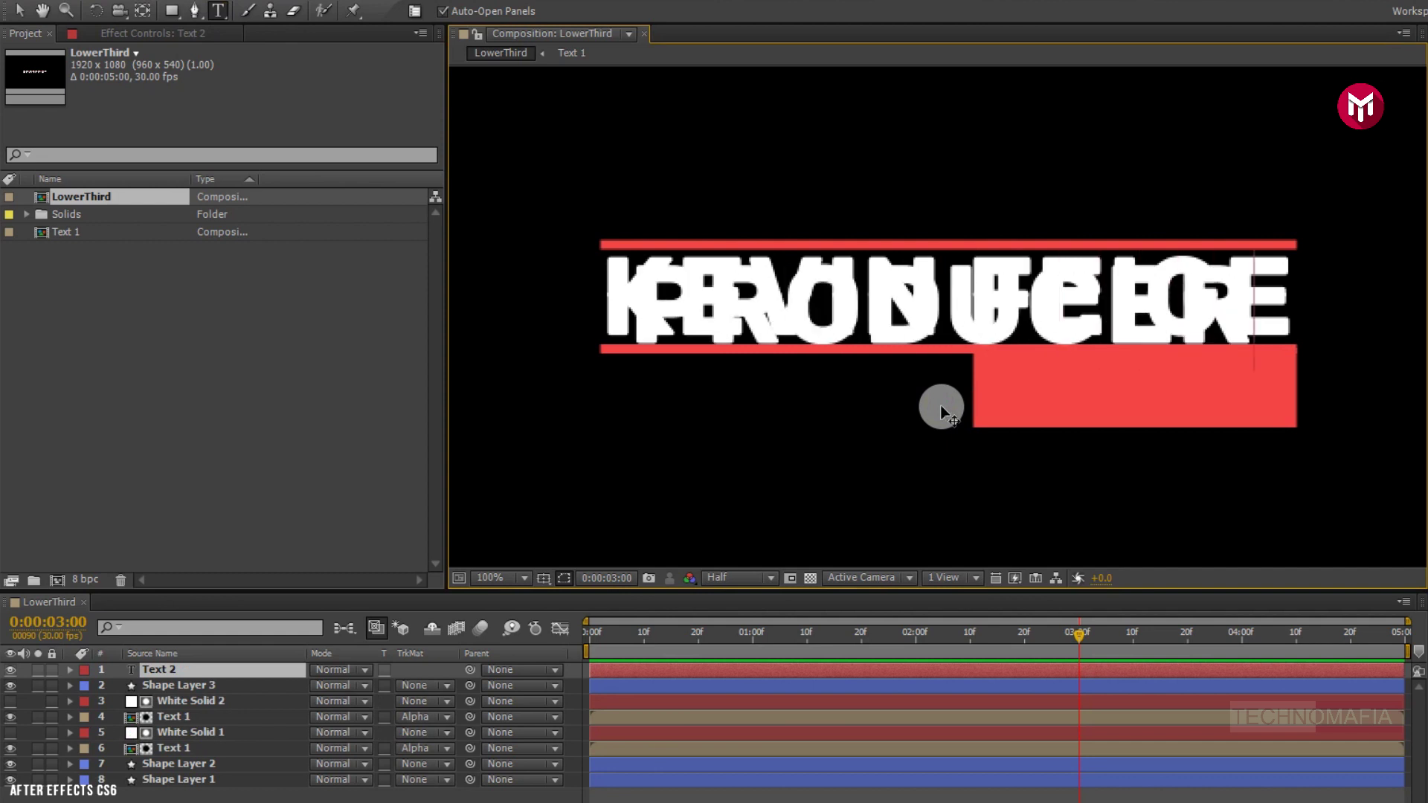
click(19, 10)
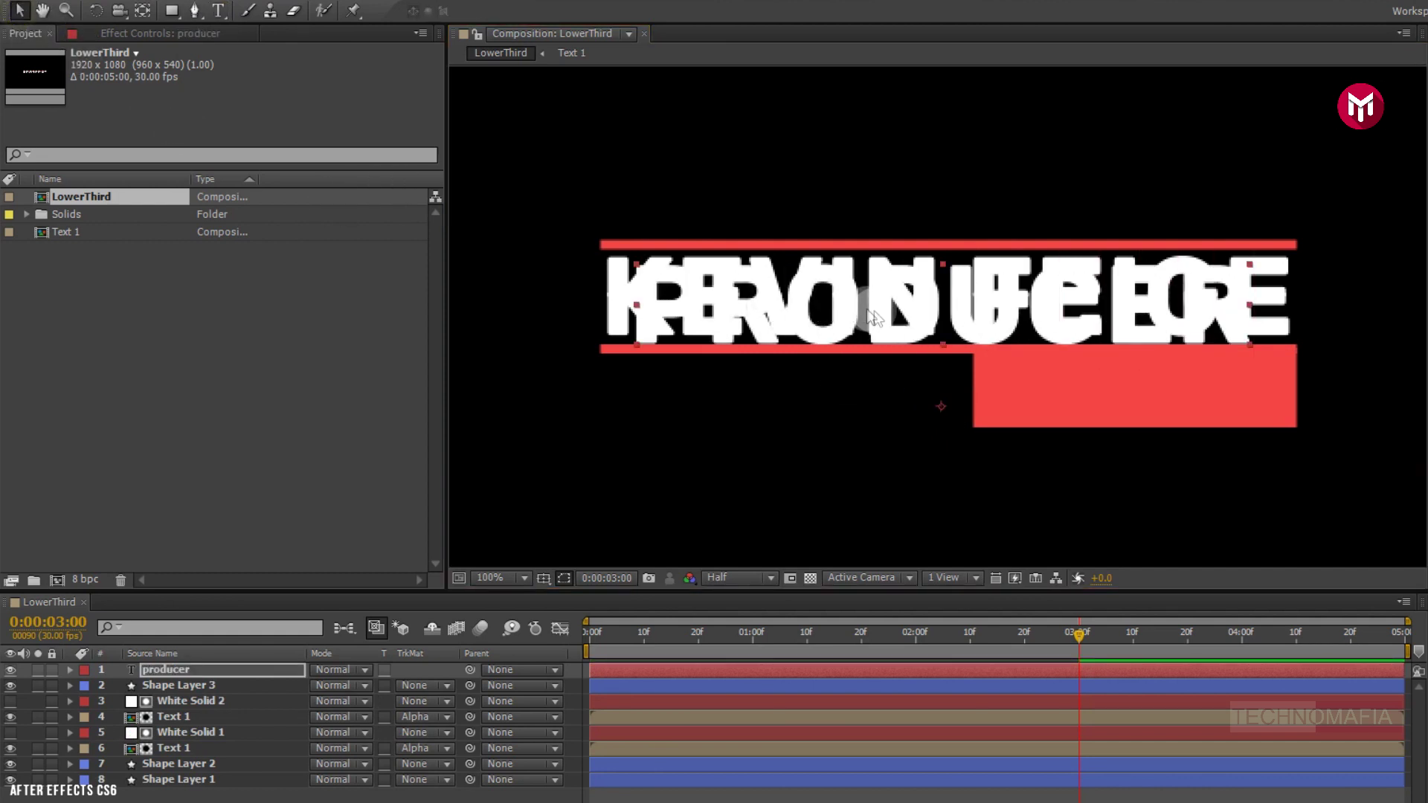
Reduce the PRODUCER text to 58 px and centre it inside the red box.
drag(875, 342, 953, 419)
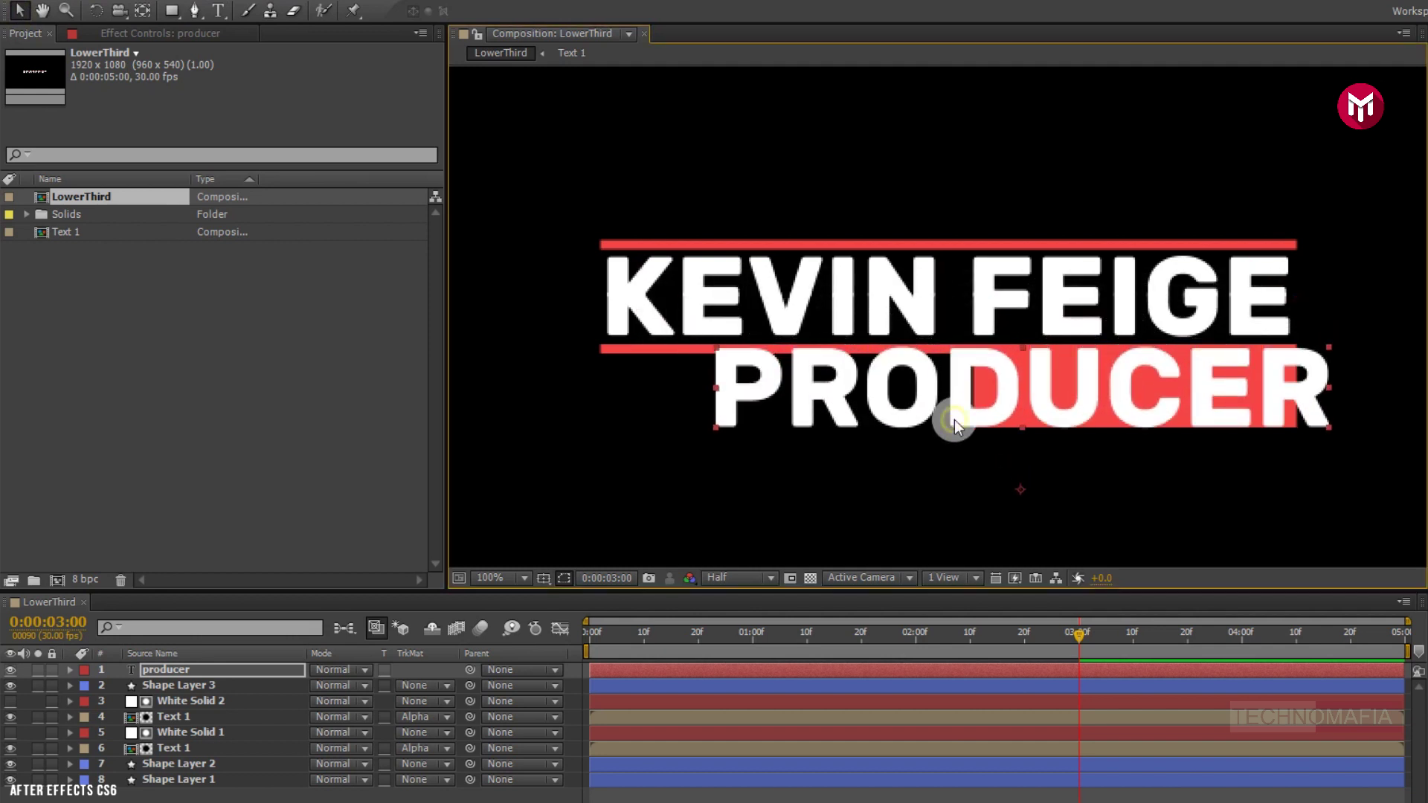
drag(1393, 672, 1339, 676)
drag(743, 420, 846, 405)
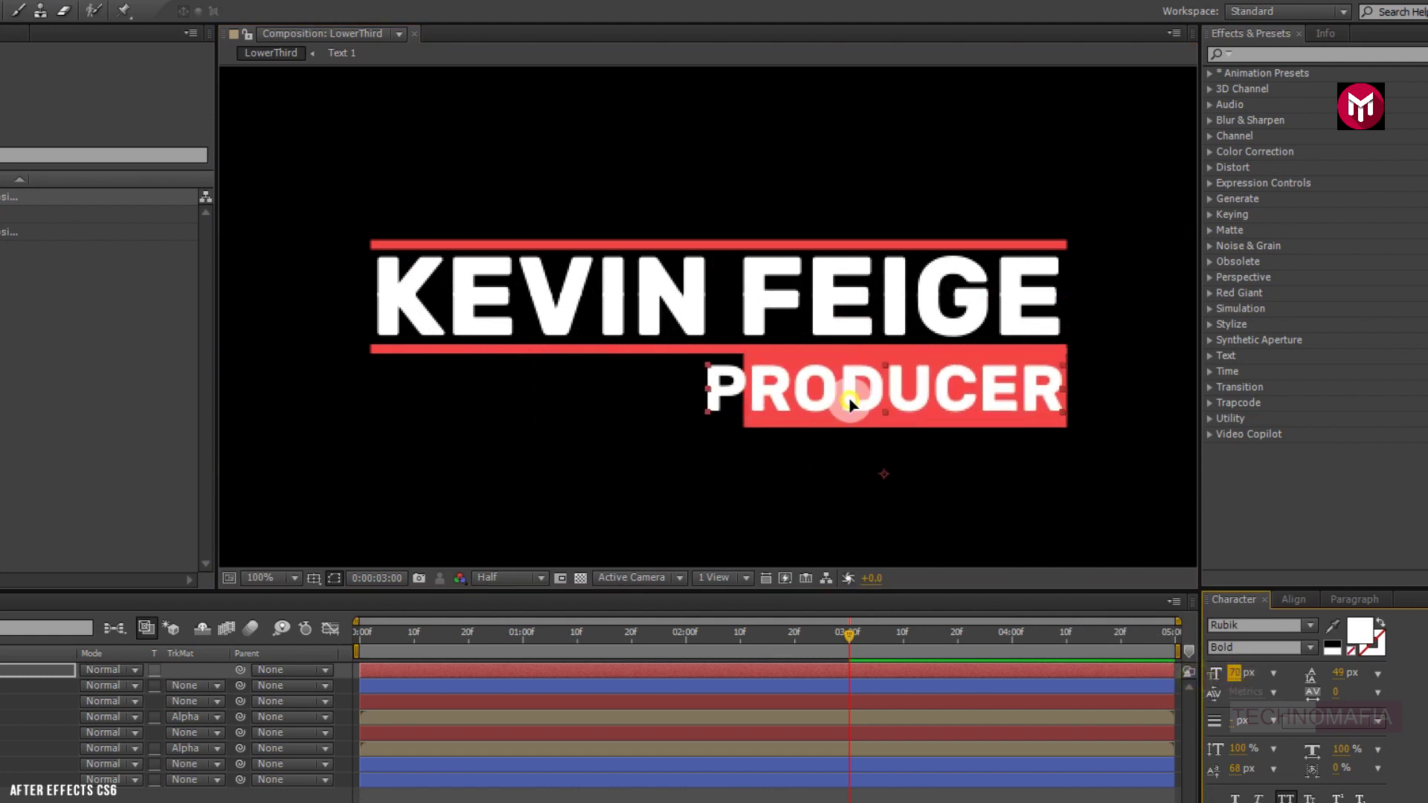
drag(1227, 677, 1220, 677)
drag(855, 416, 863, 405)
drag(1234, 673, 1200, 667)
drag(889, 400, 897, 398)
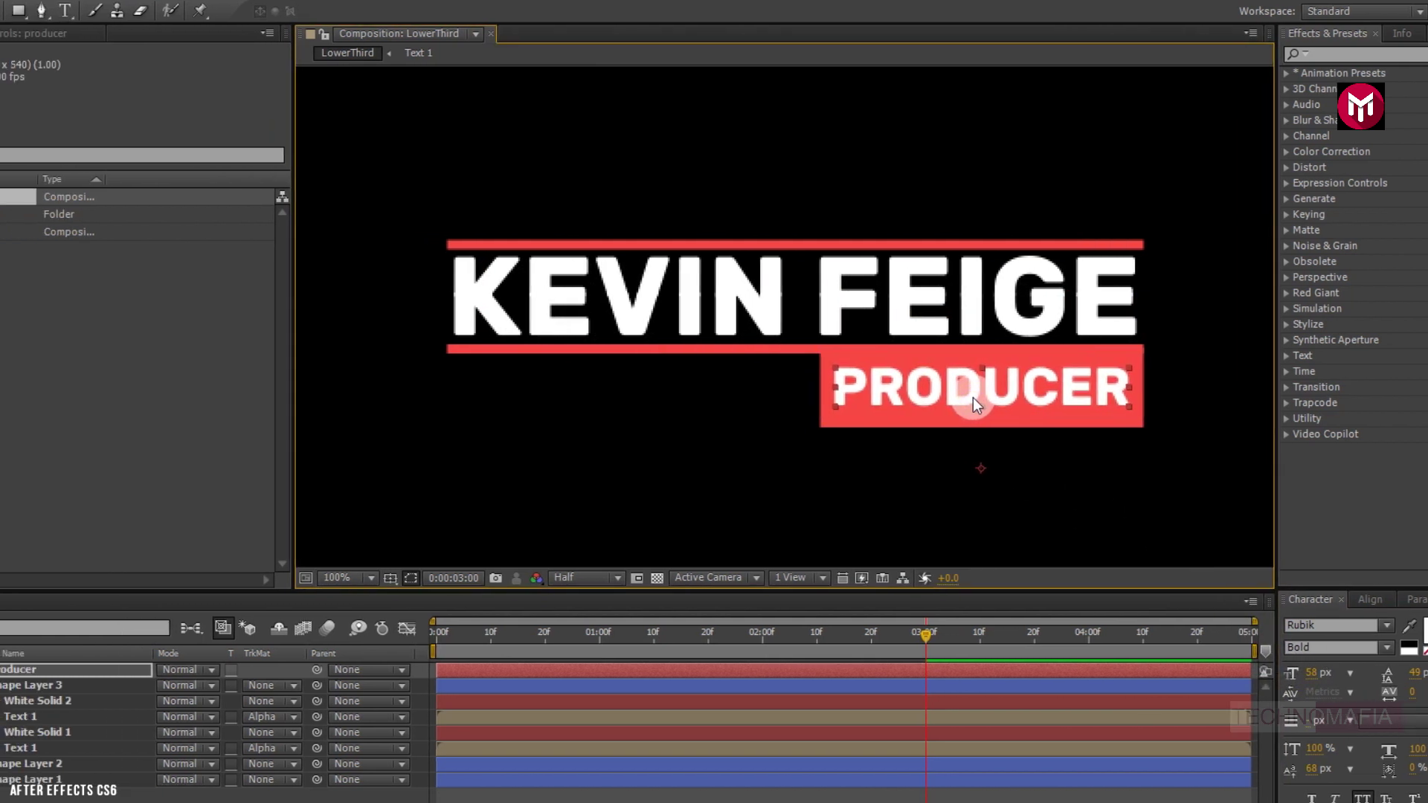
Pre-compose the producer text layer as Text 2, moving all attributes into the new composition.
click(195, 674)
key(Return)
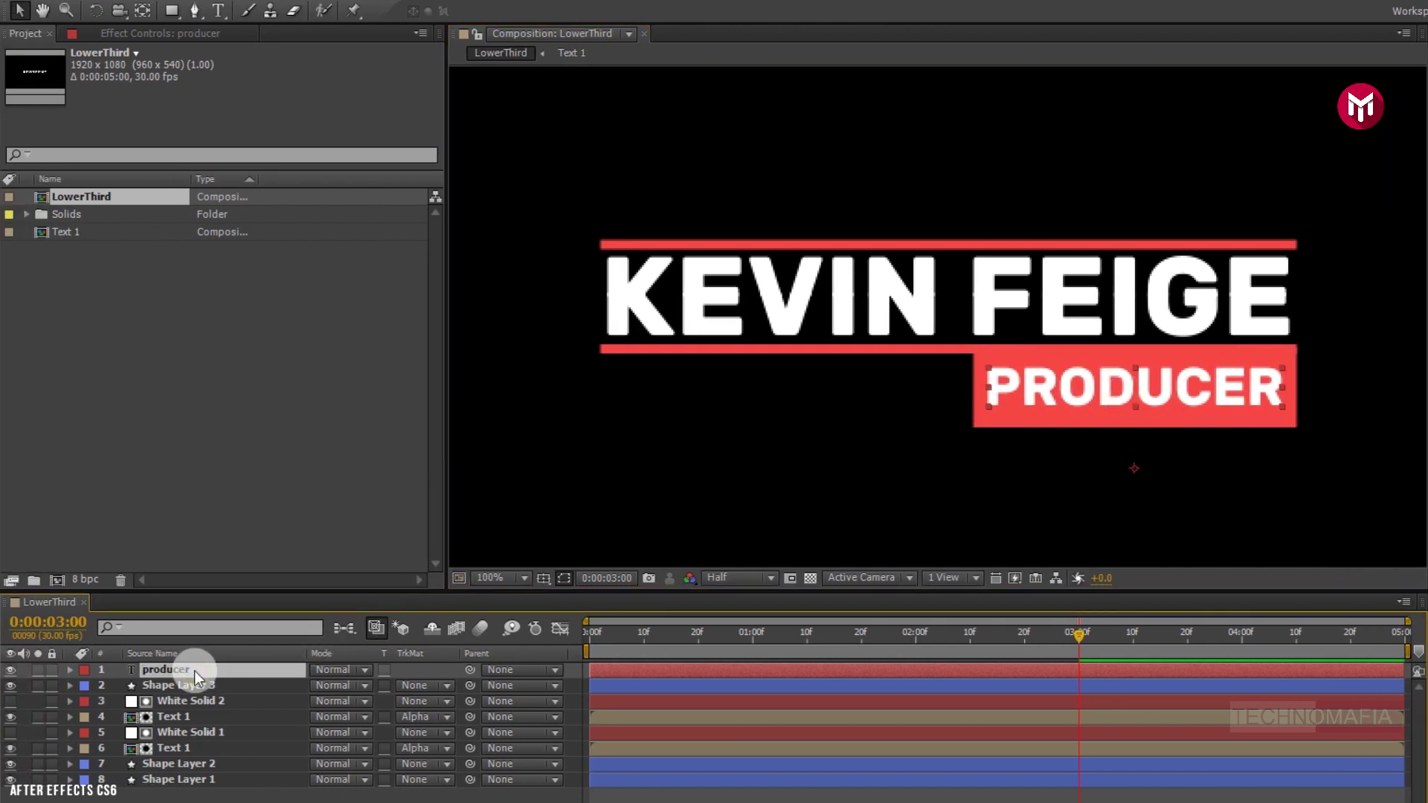
right_click(194, 671)
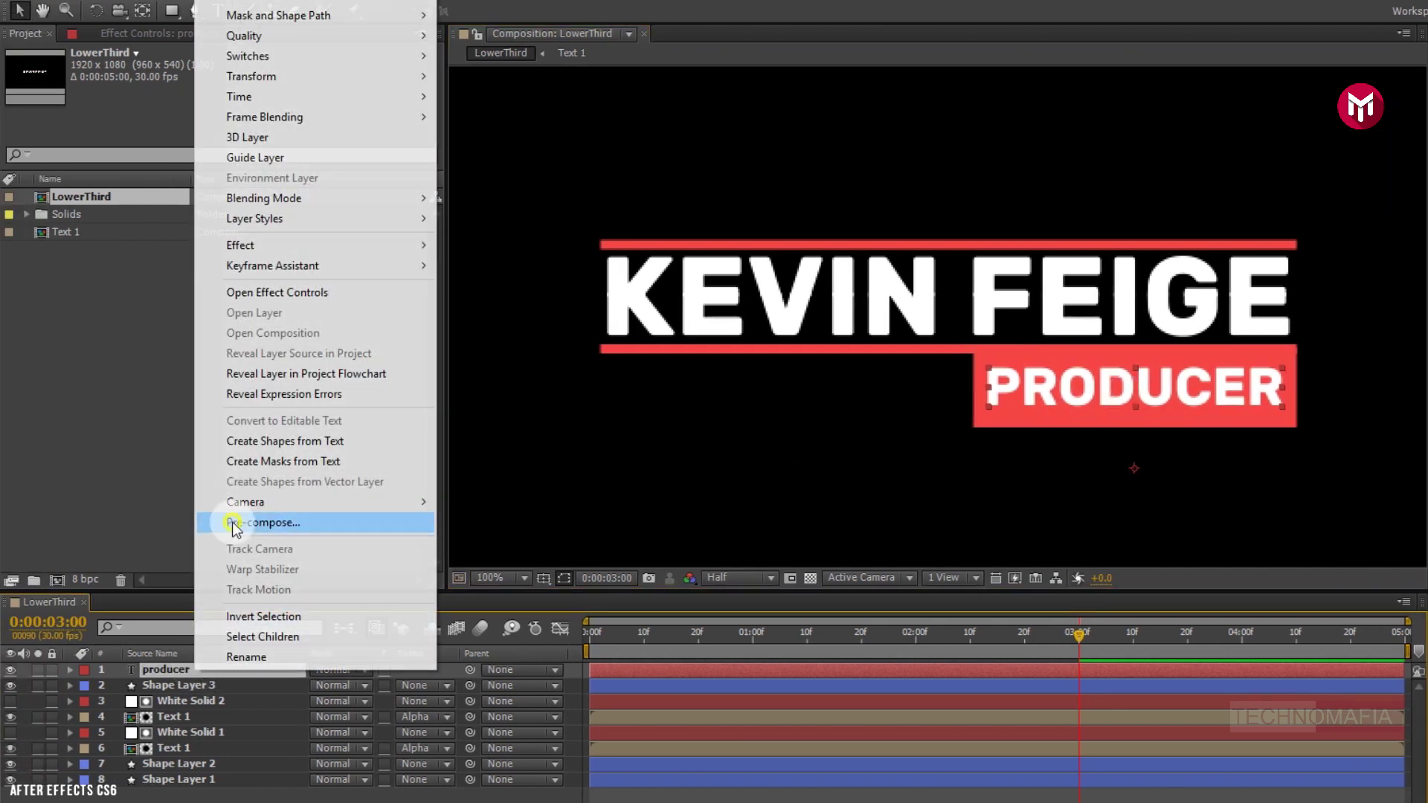
click(232, 523)
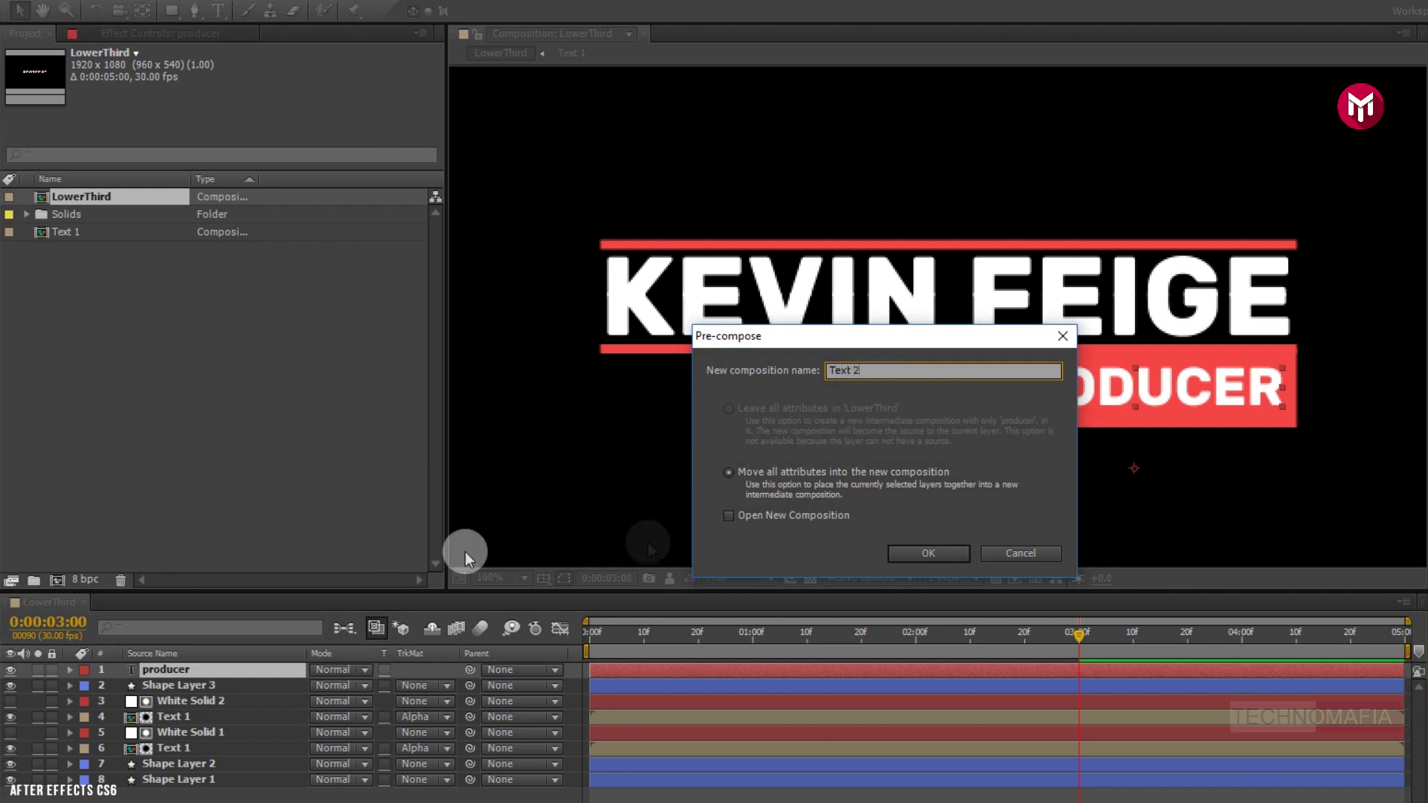
click(902, 553)
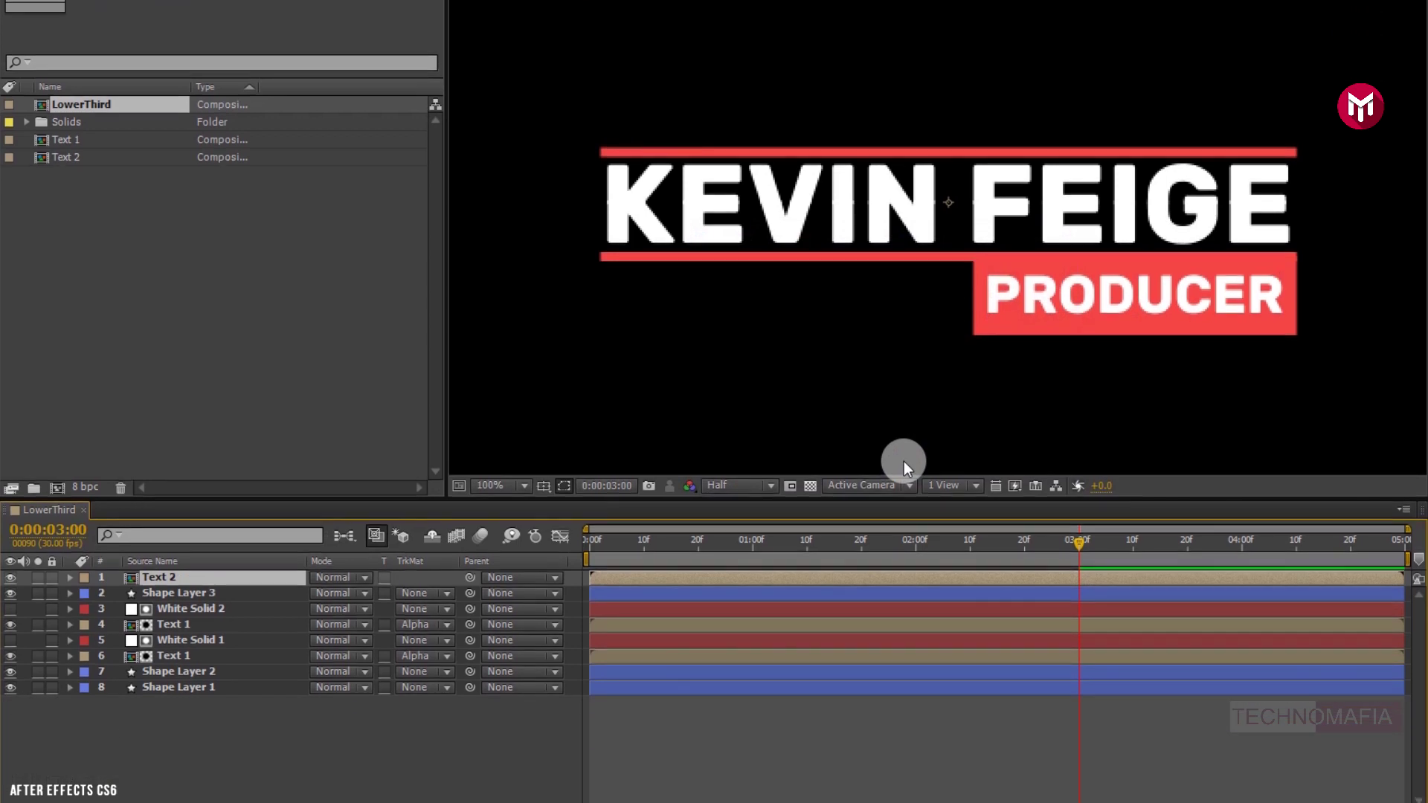
Add a Position keyframe to Text 2 at 0:00:03:20 and set its Position to 609, 540 at 0:00:02:20.
key(p)
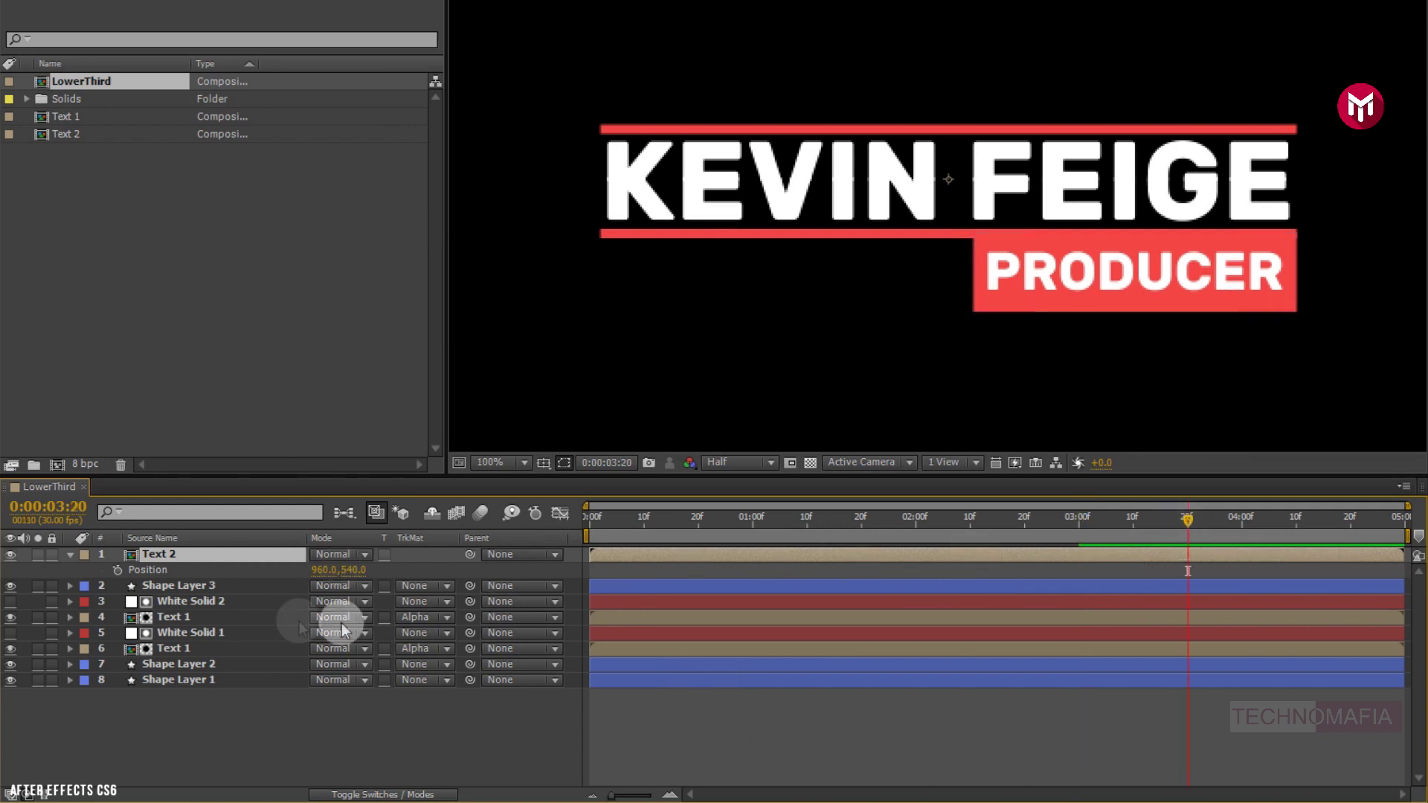
click(119, 571)
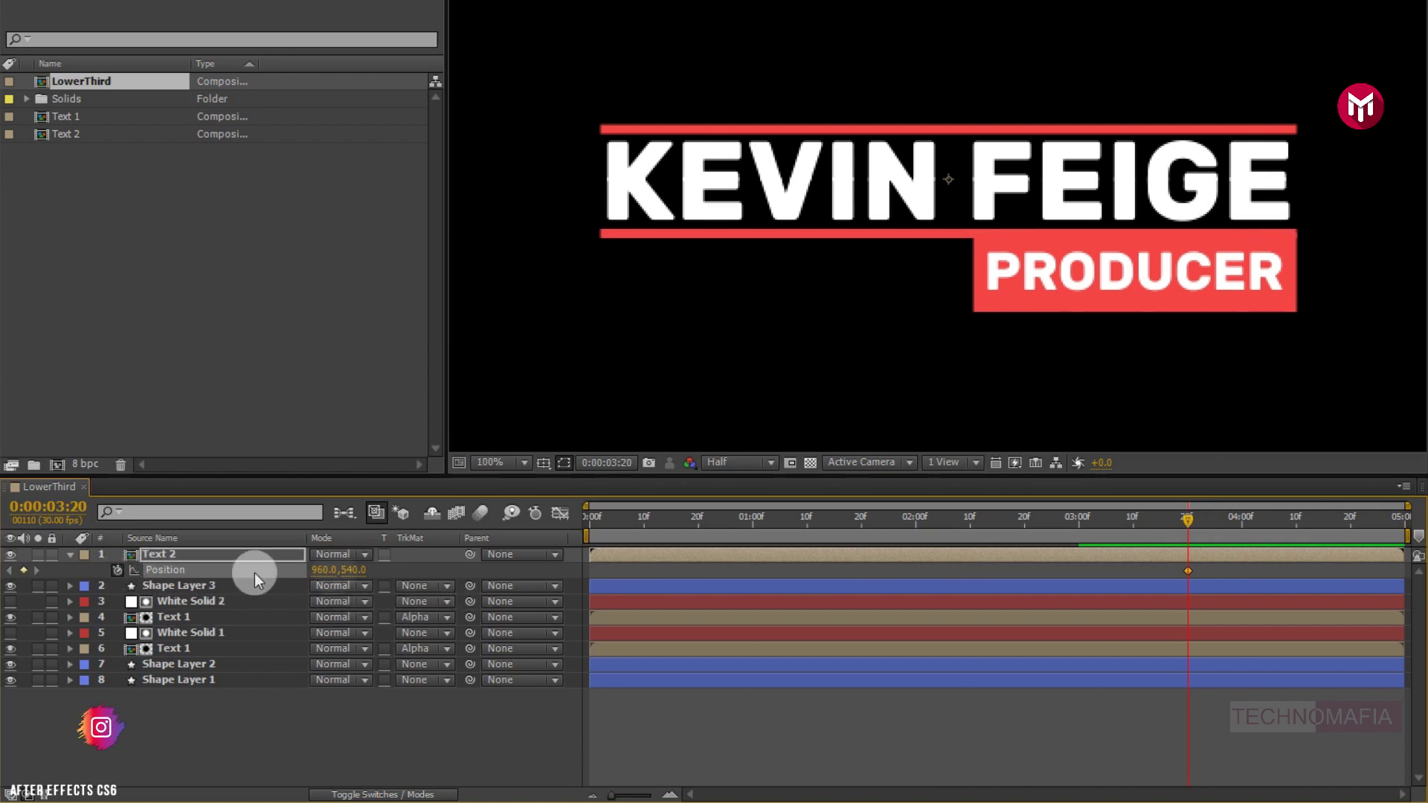
click(1023, 519)
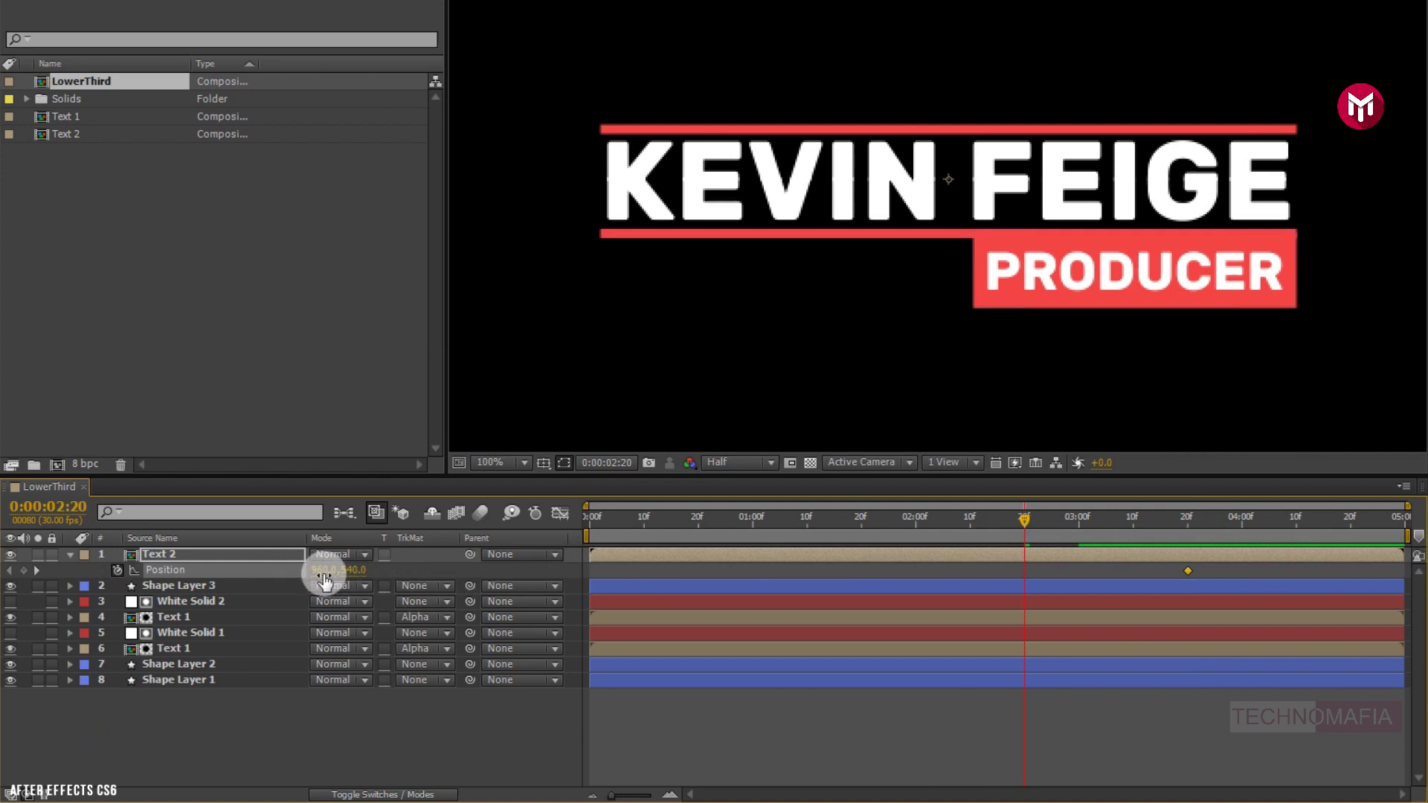
drag(324, 580, 256, 577)
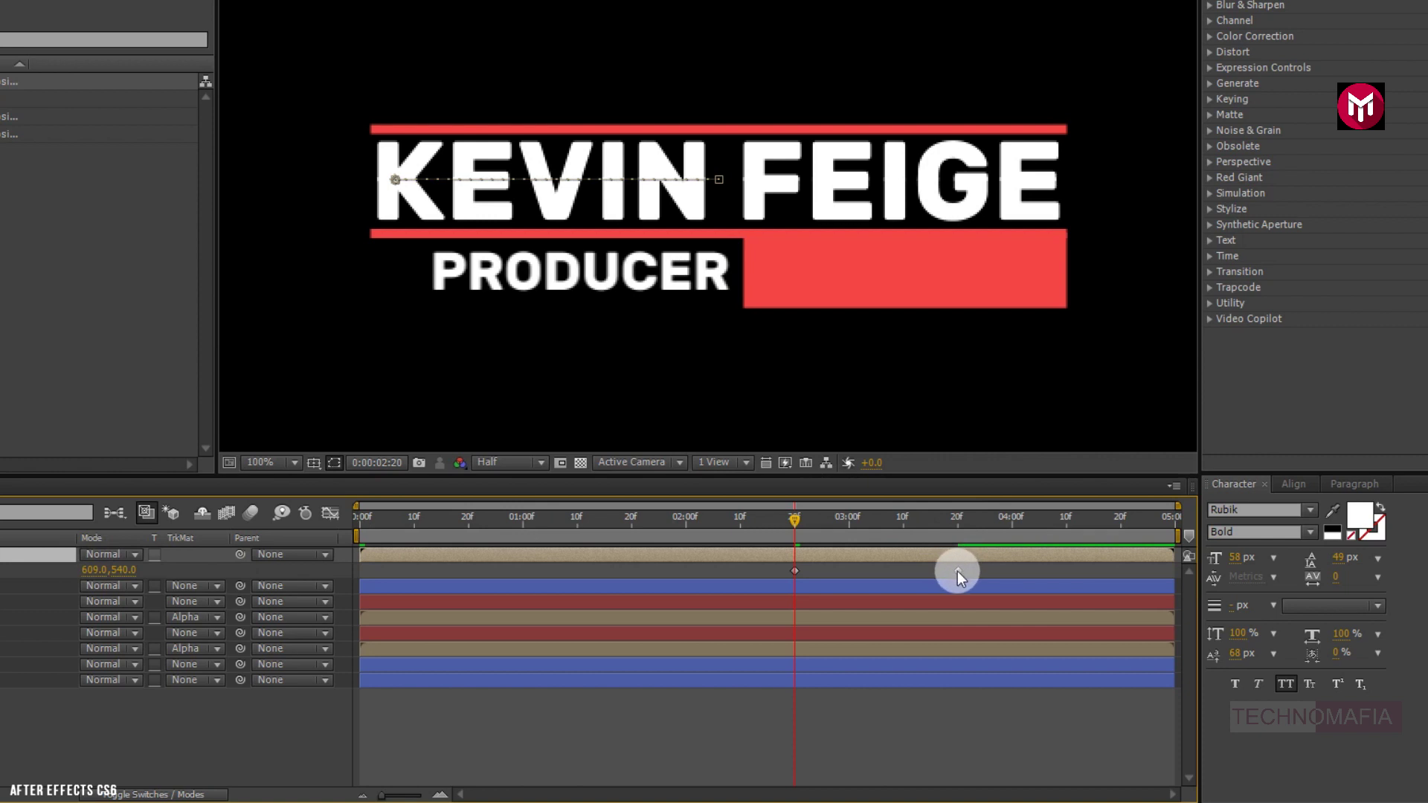
Apply Easy Ease to Text 2's 0:00:03:20 Position keyframe and extend its incoming influence in the speed graph.
right_click(957, 571)
mouse_move(1067, 781)
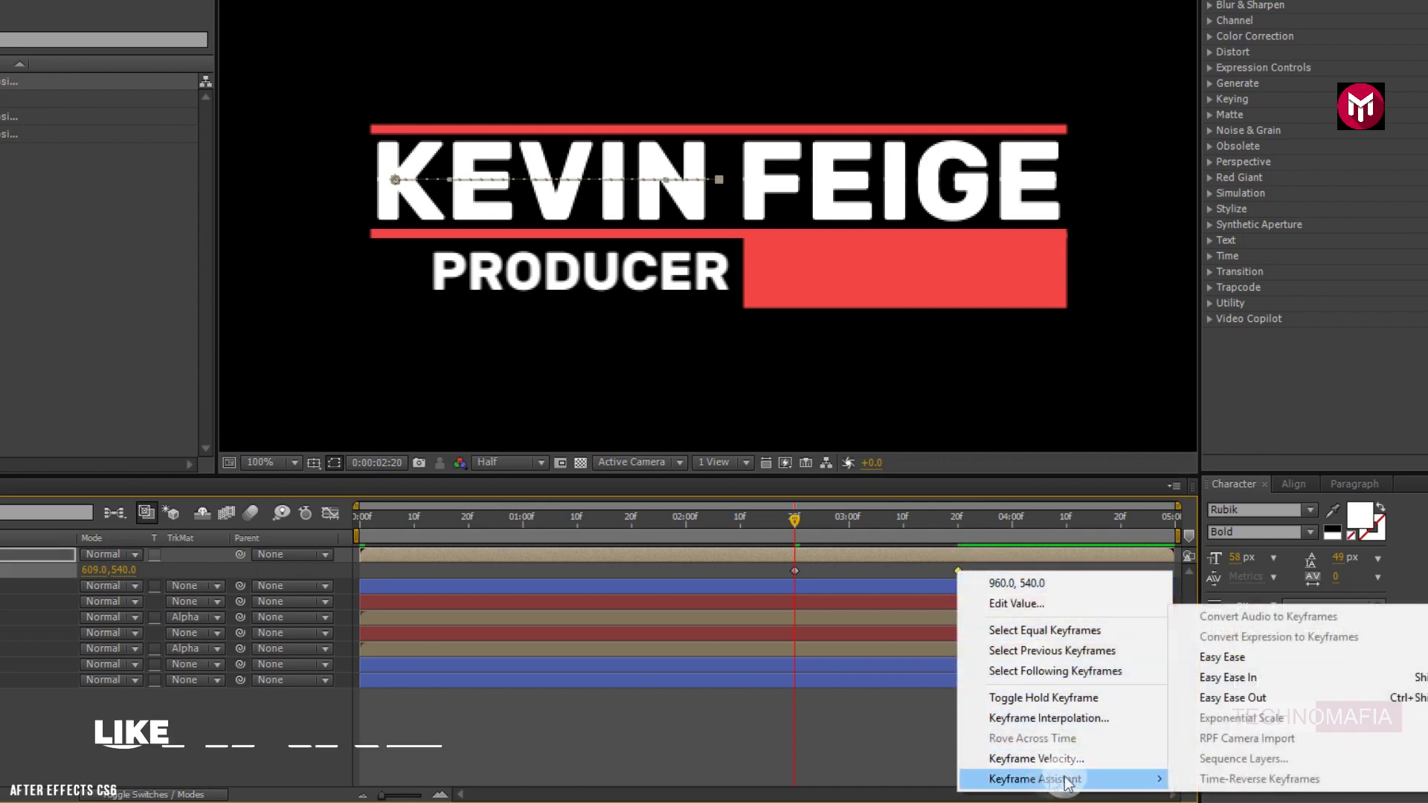
click(1208, 657)
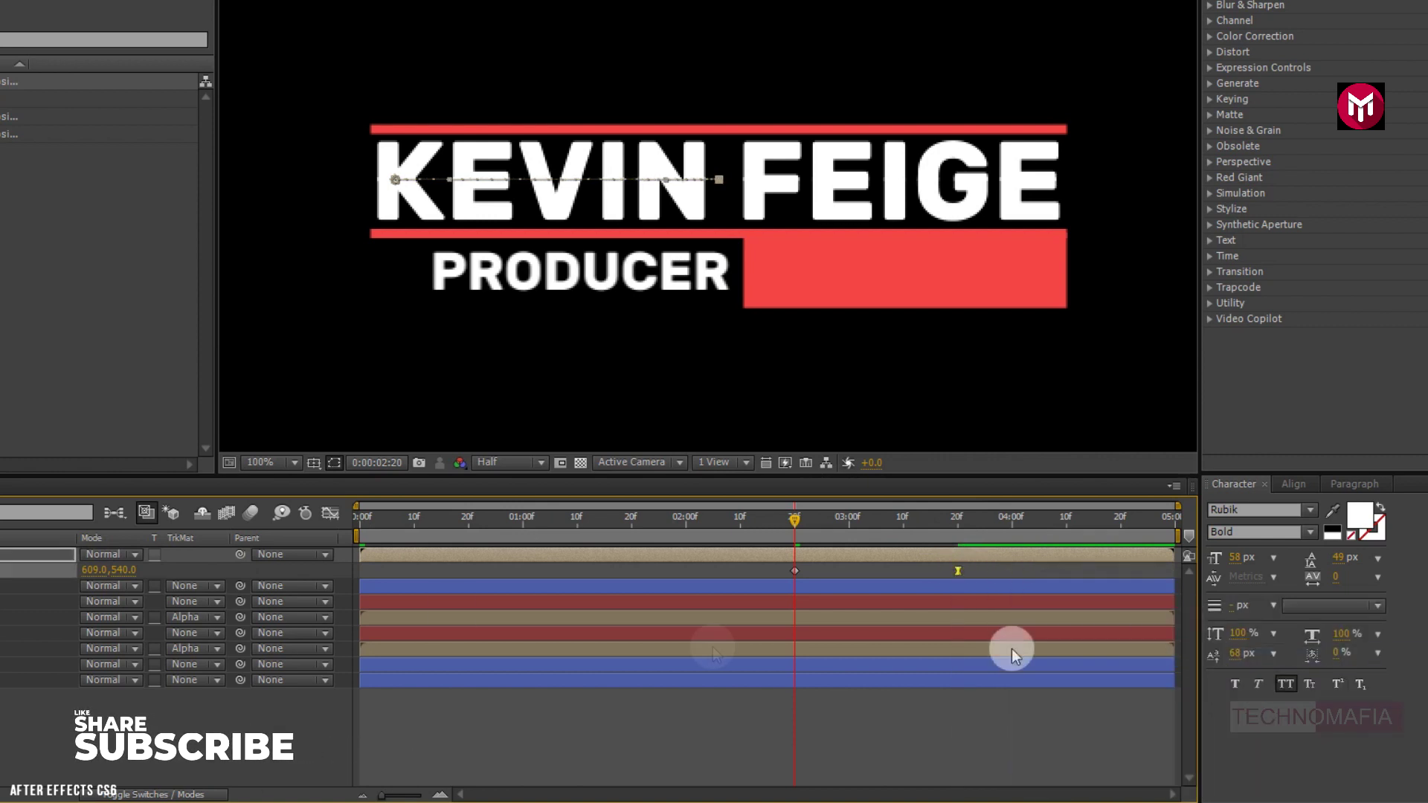
click(332, 514)
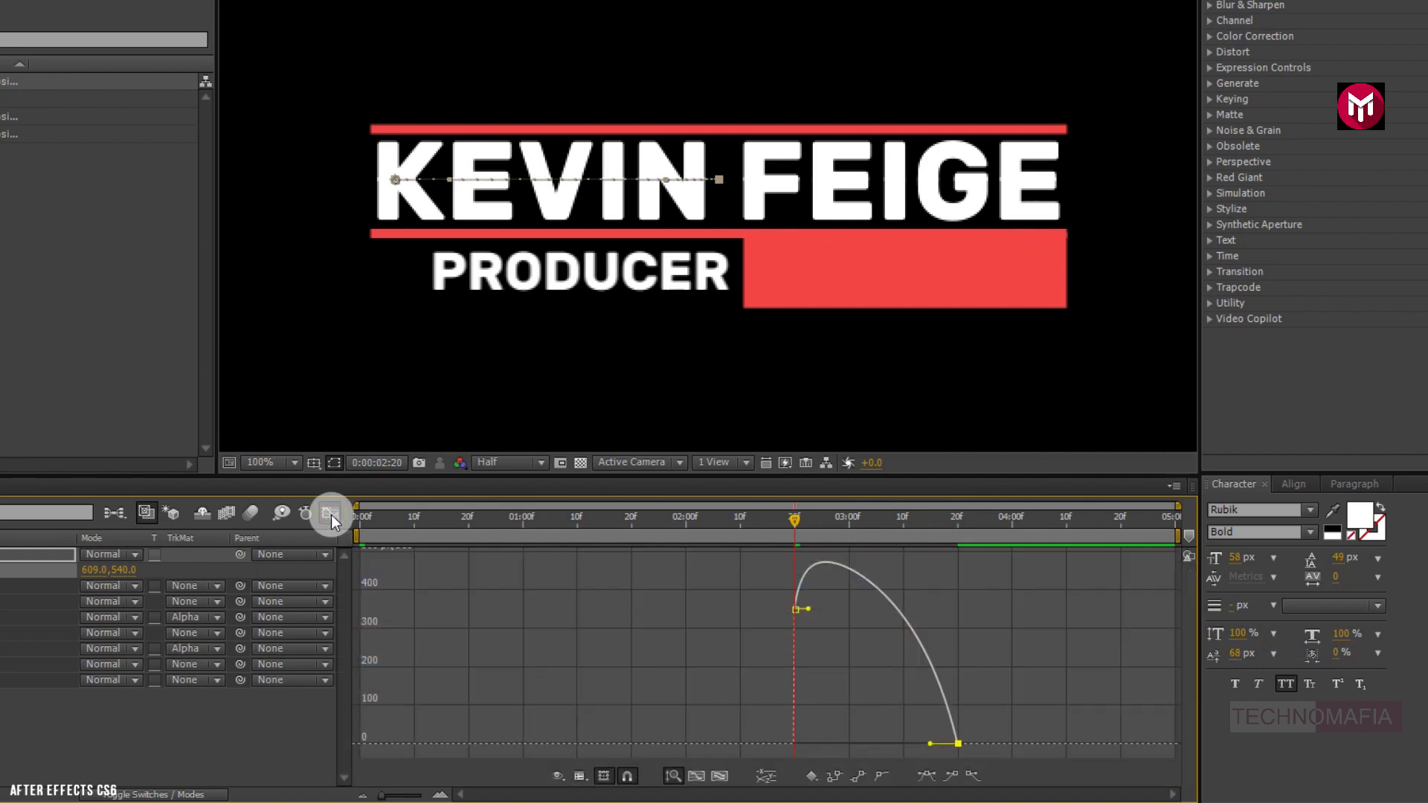
drag(930, 744, 888, 742)
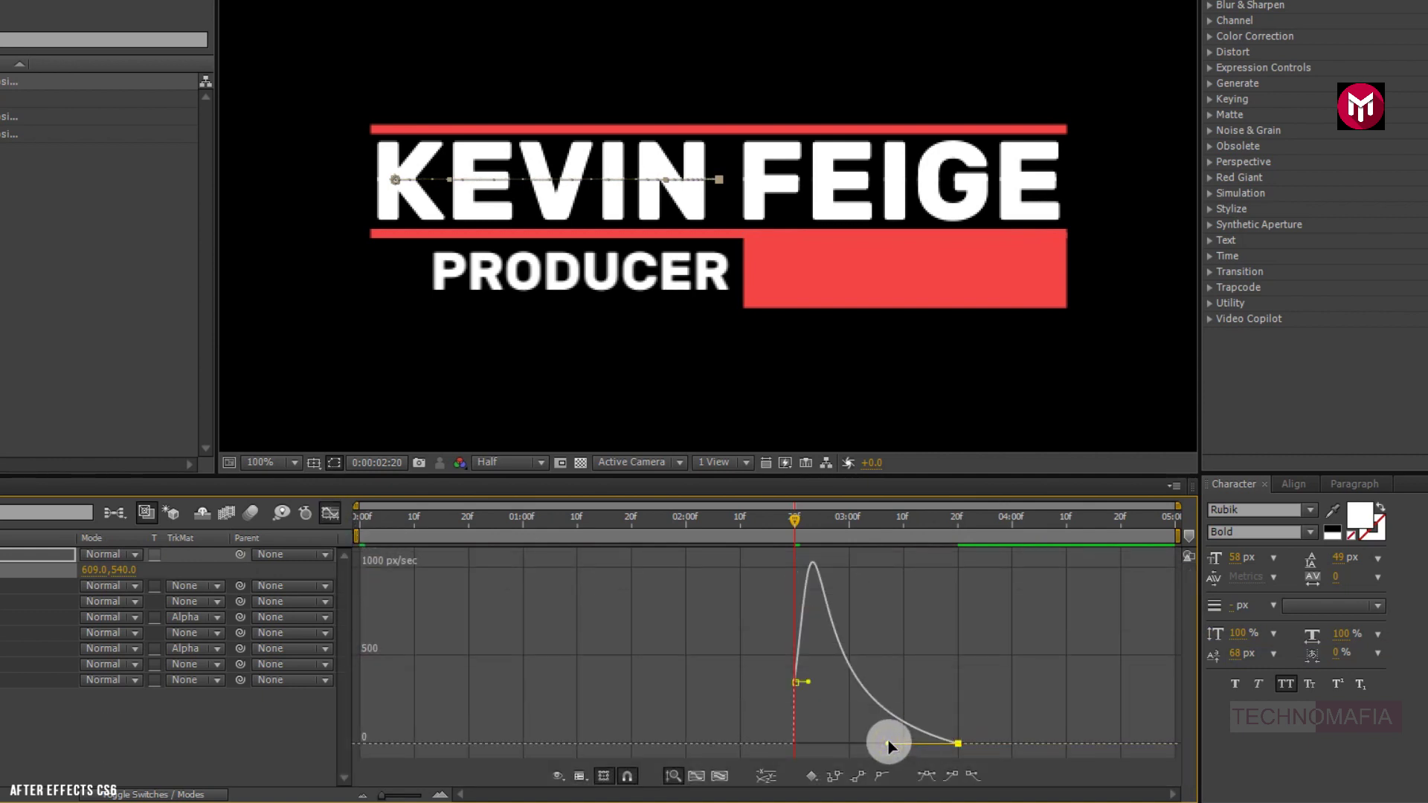
click(331, 515)
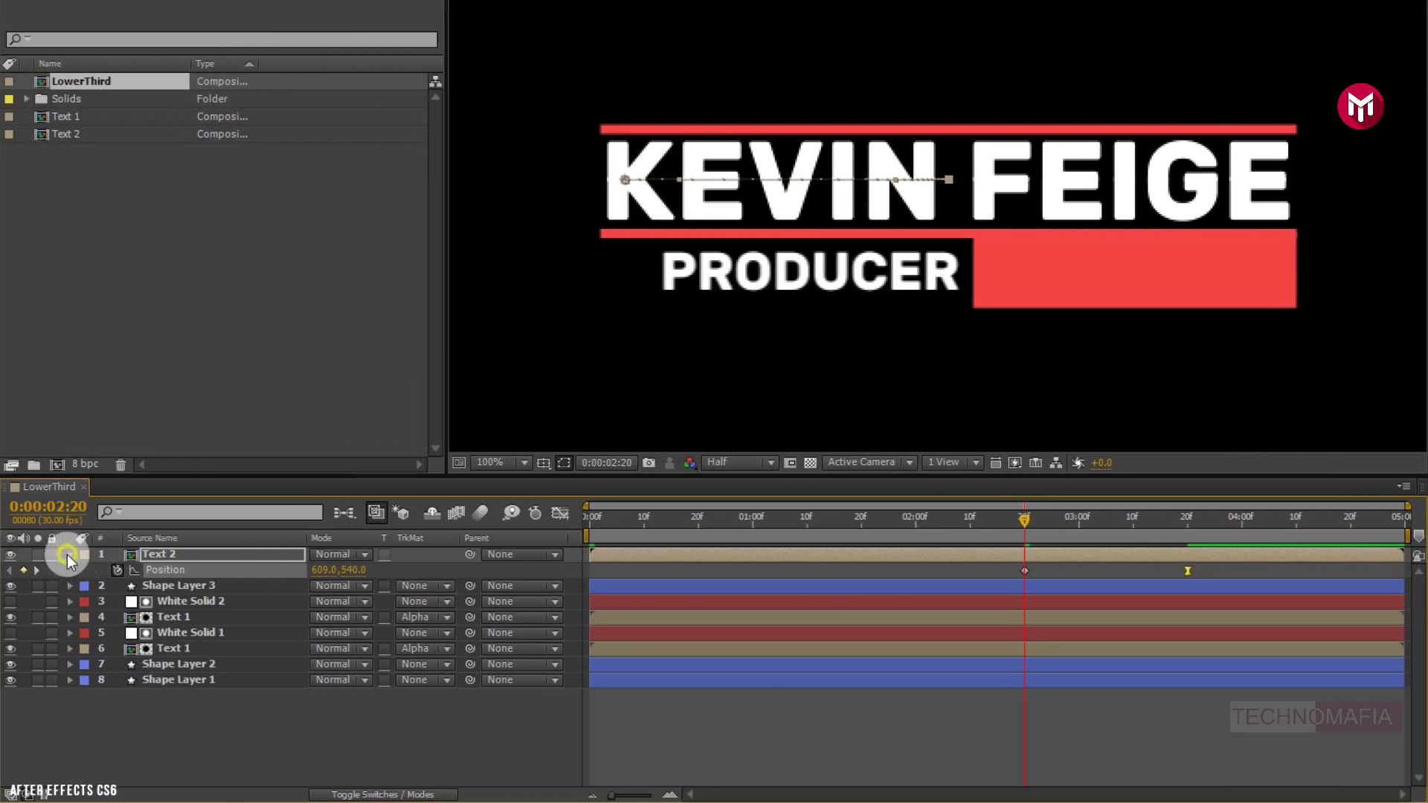
click(67, 554)
Duplicate Shape Layer 3 and place the copy directly above Text 2 in the layer stack.
click(178, 570)
key(ctrl+d)
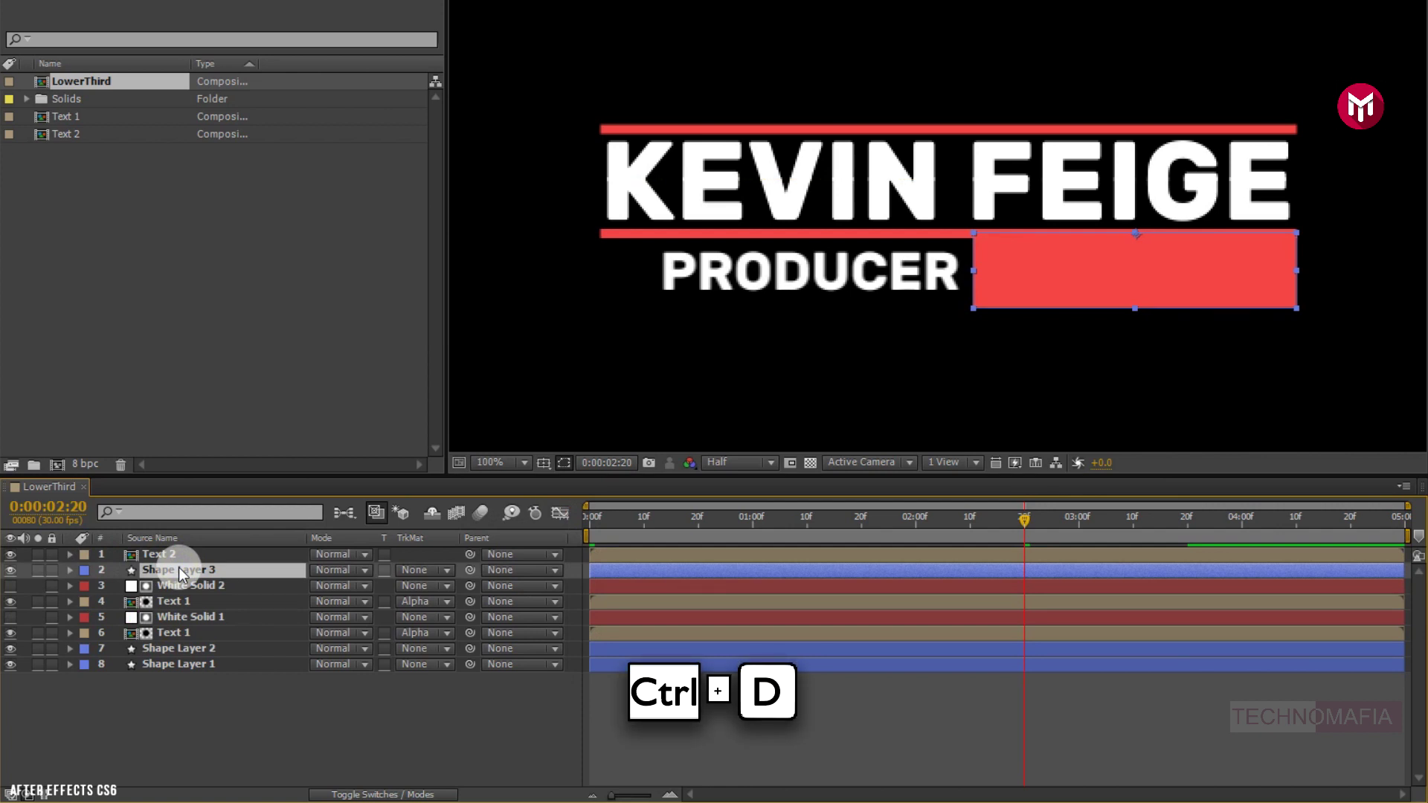
key(ctrl+d)
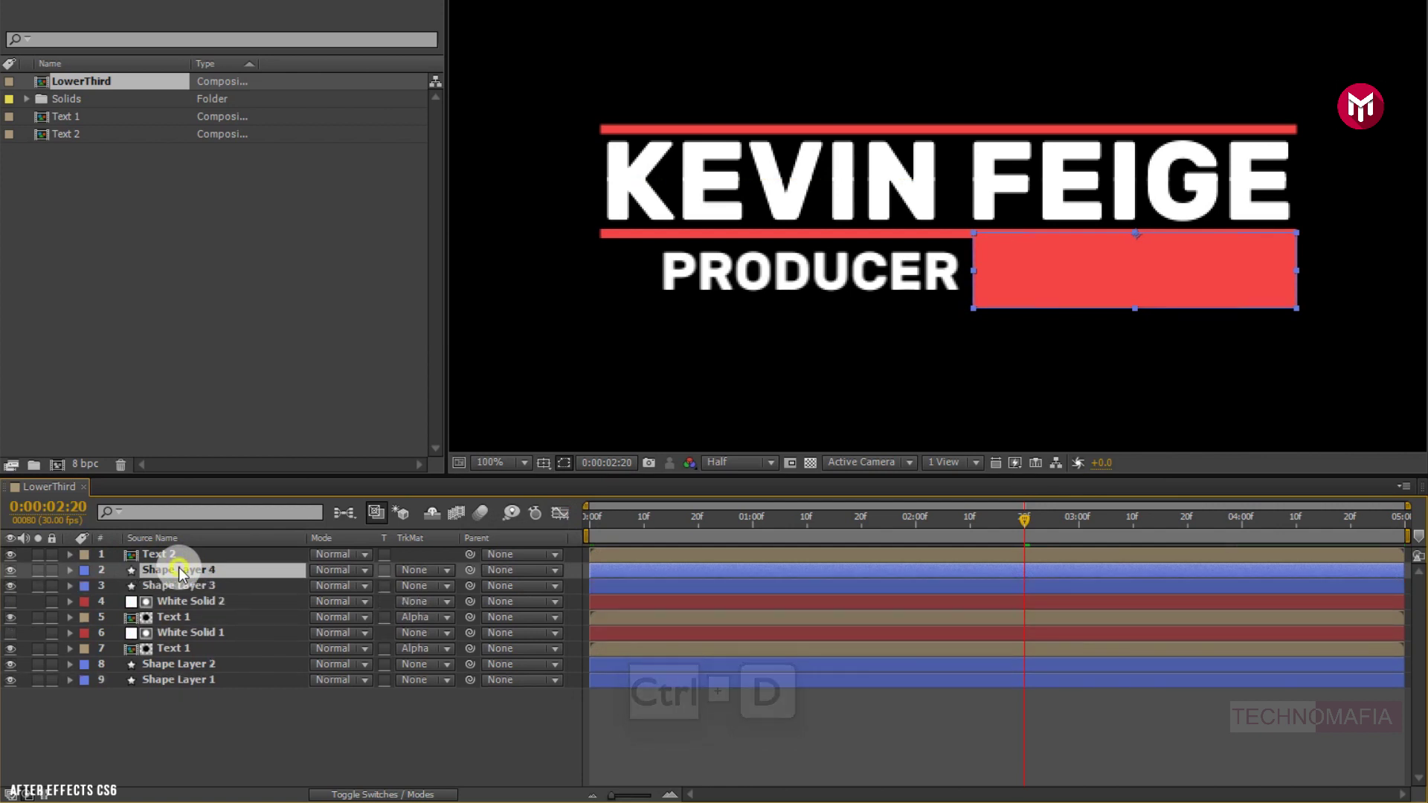
drag(178, 570, 182, 559)
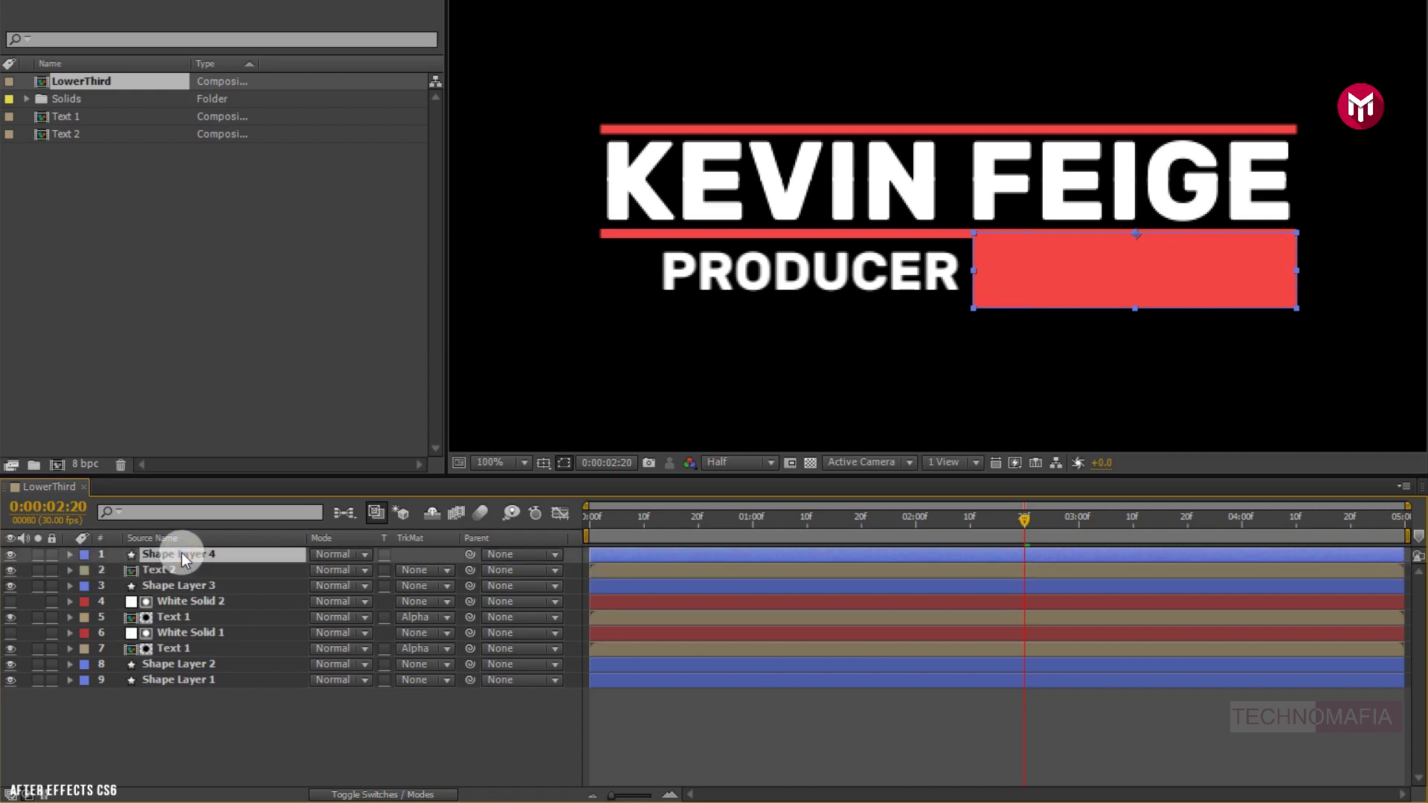
Set Text 2's track matte to Alpha using Shape Layer 4, and preview the animation from the start.
click(169, 572)
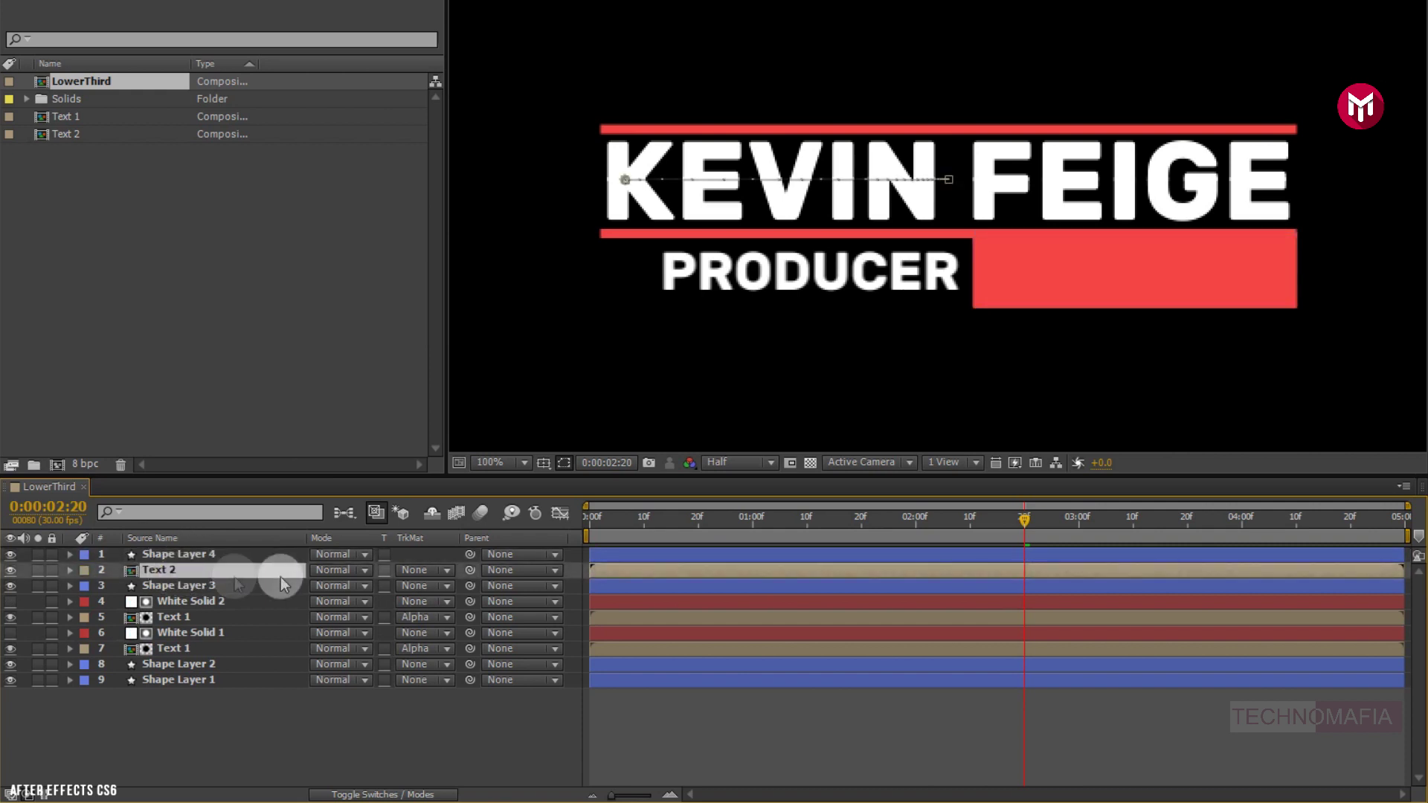
click(414, 571)
click(430, 612)
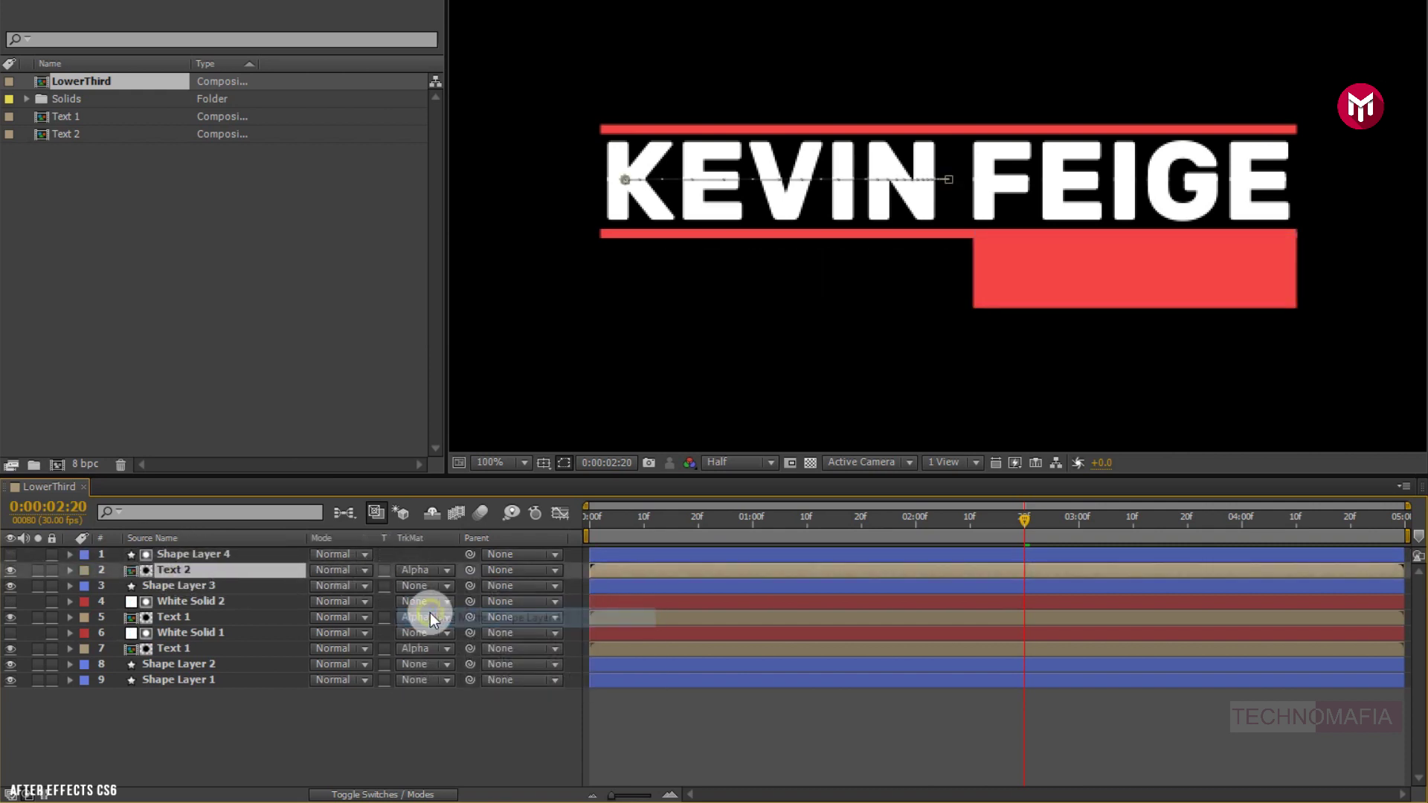
click(586, 519)
key(space)
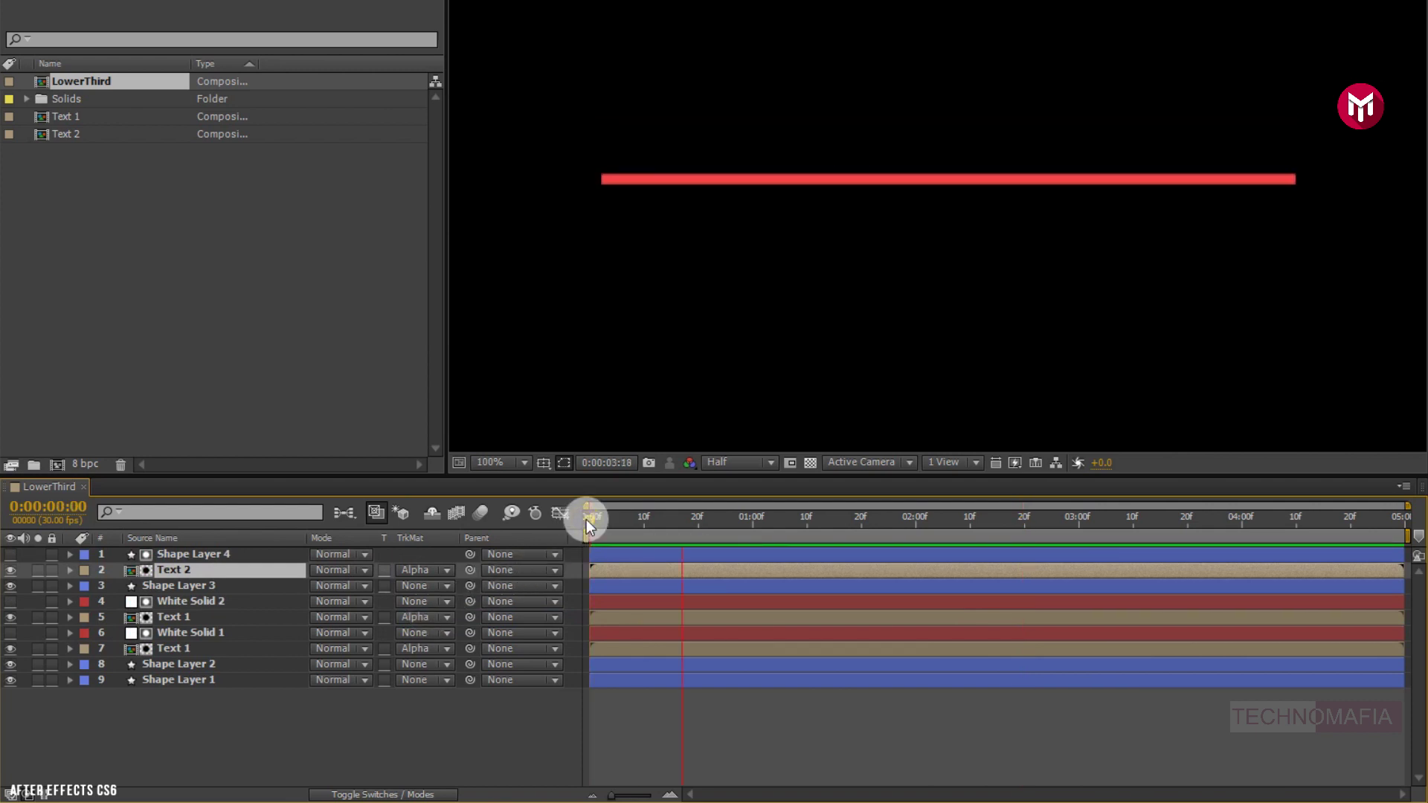